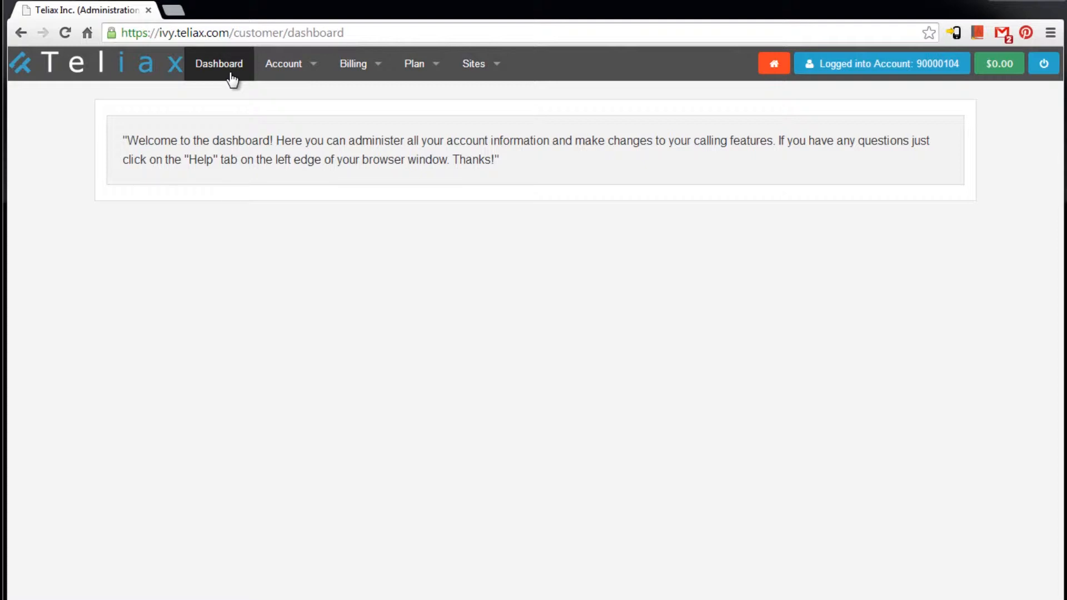
- Go to Account > Users & Settings to view the billing/contact address, billing settings and users
left_click(286, 74)
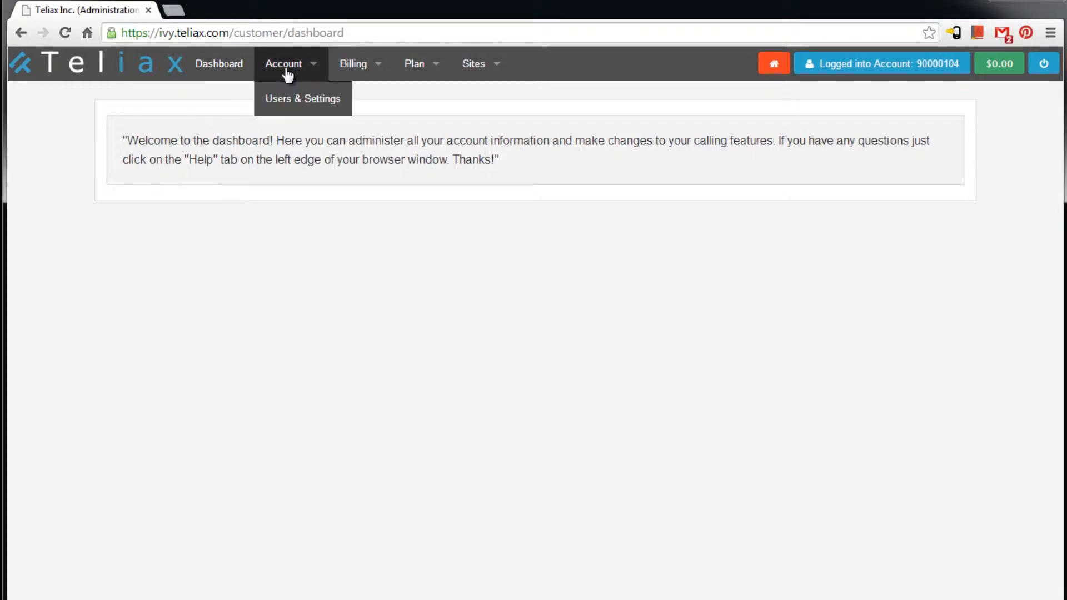
left_click(289, 99)
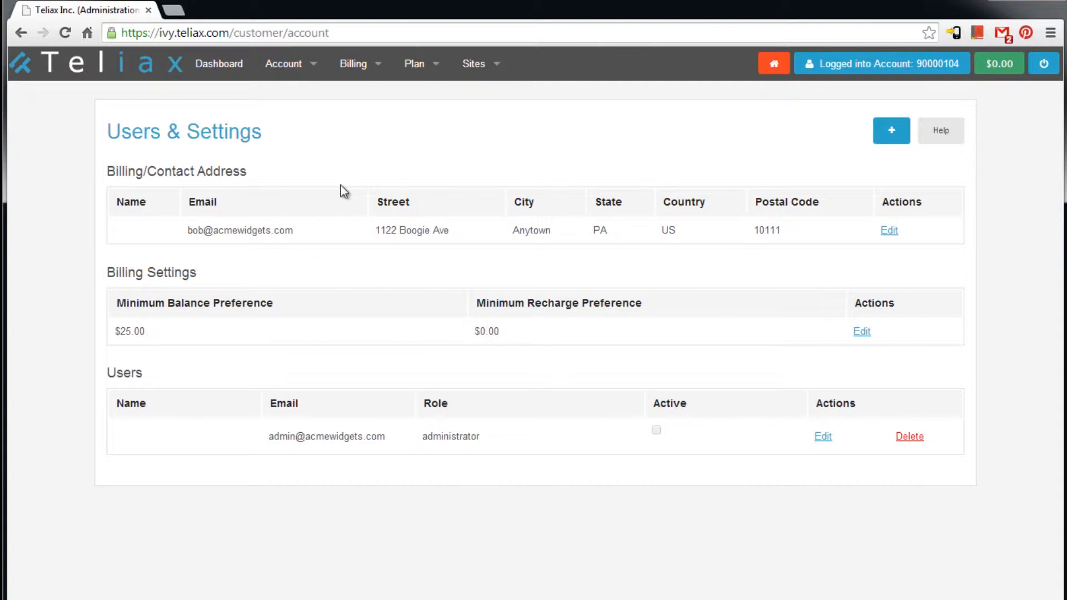
left_click(304, 68)
- View the Billing Recent Activity page, then the account Statements
left_click(351, 67)
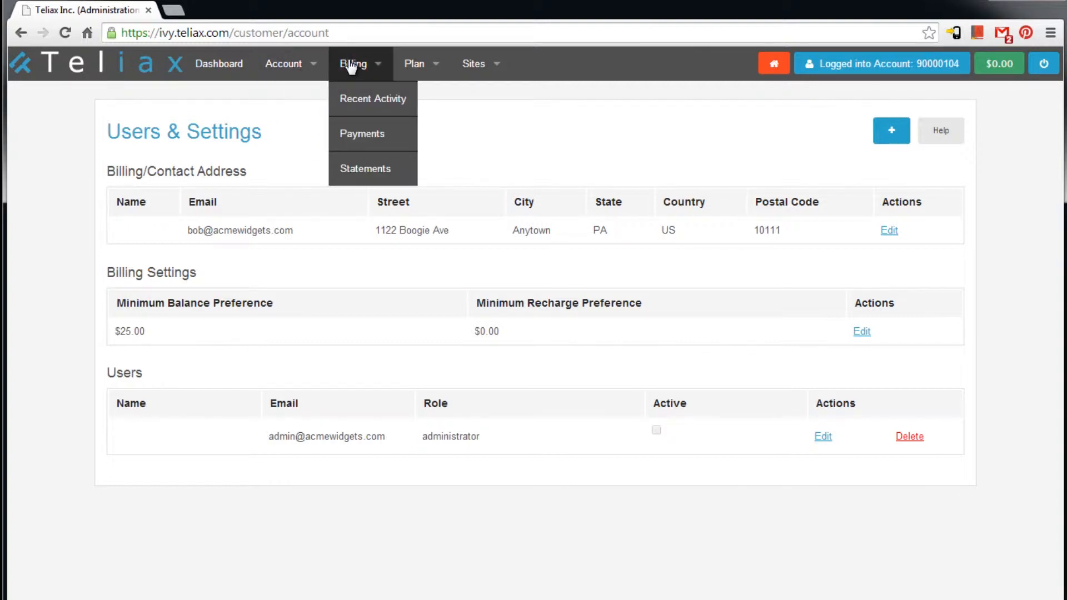
left_click(364, 98)
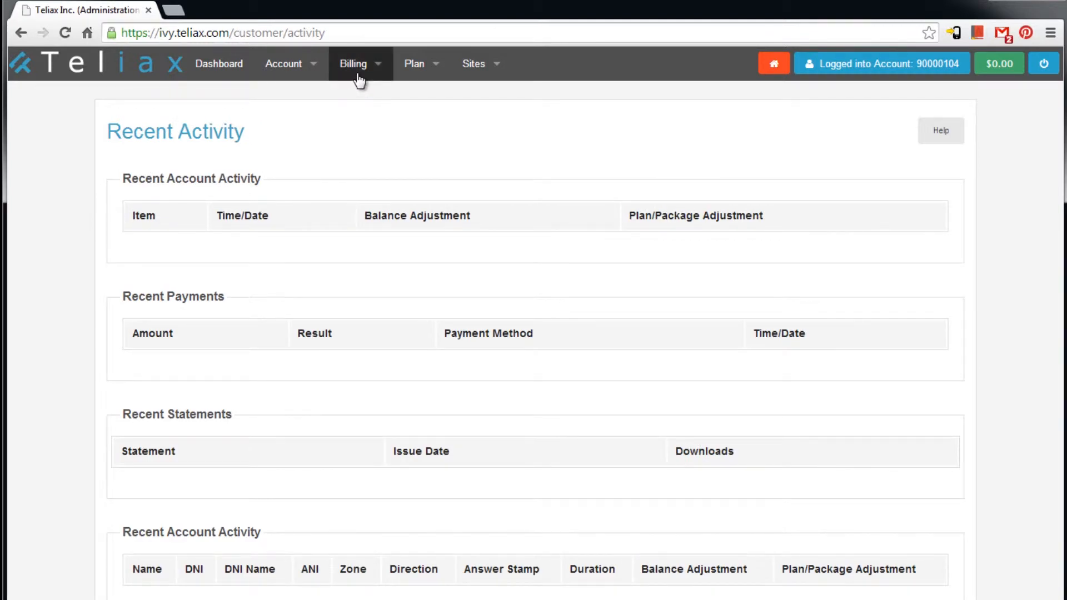
left_click(357, 76)
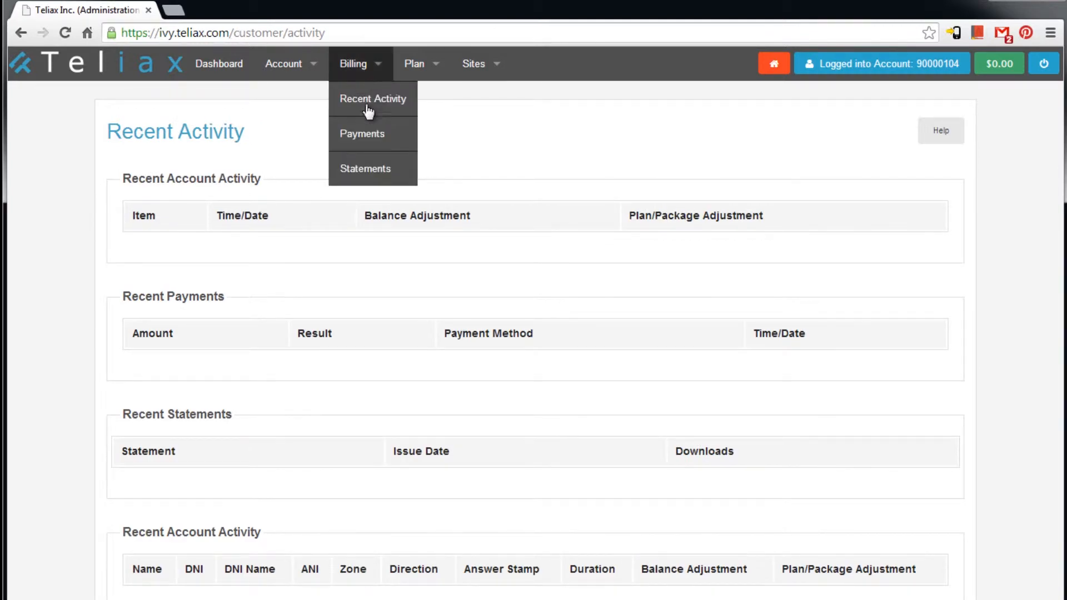
left_click(375, 181)
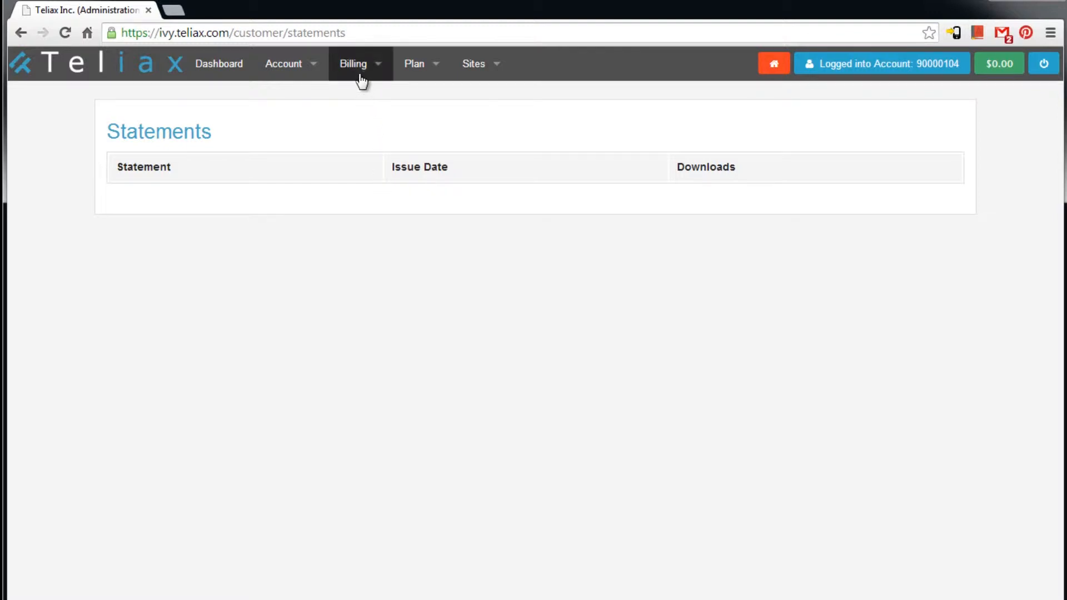
- Go to Billing > Payments, start a New Credit Card, then return to Payments
left_click(361, 81)
left_click(369, 143)
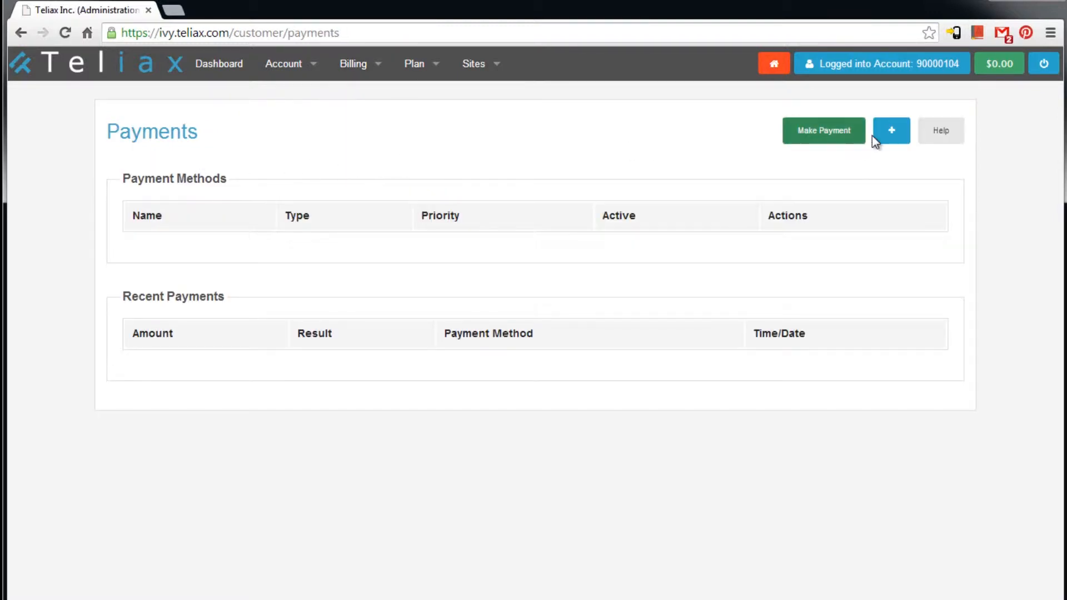
left_click(891, 133)
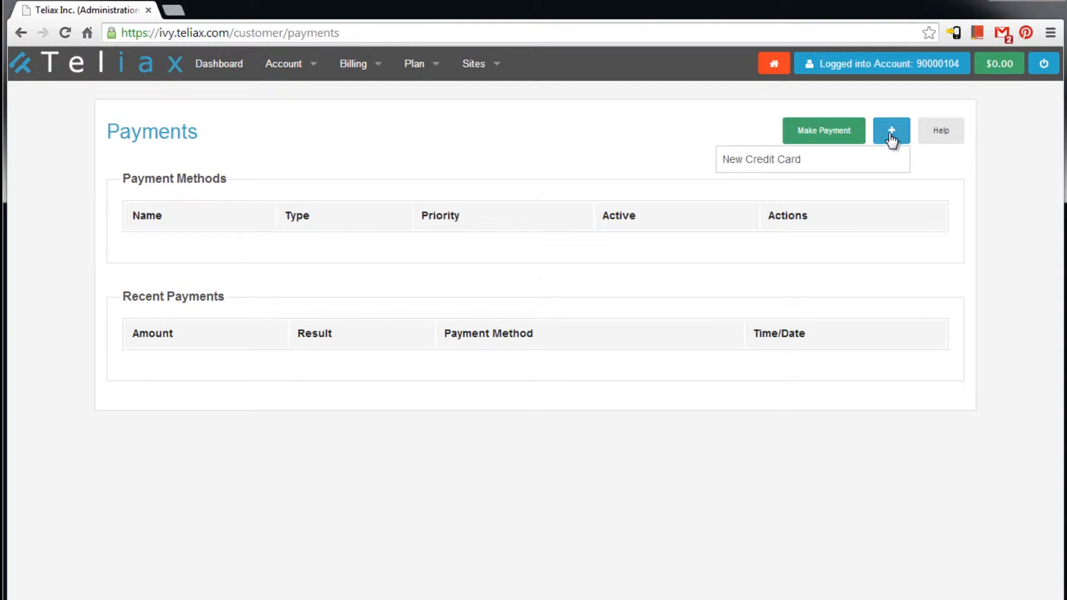
left_click(846, 162)
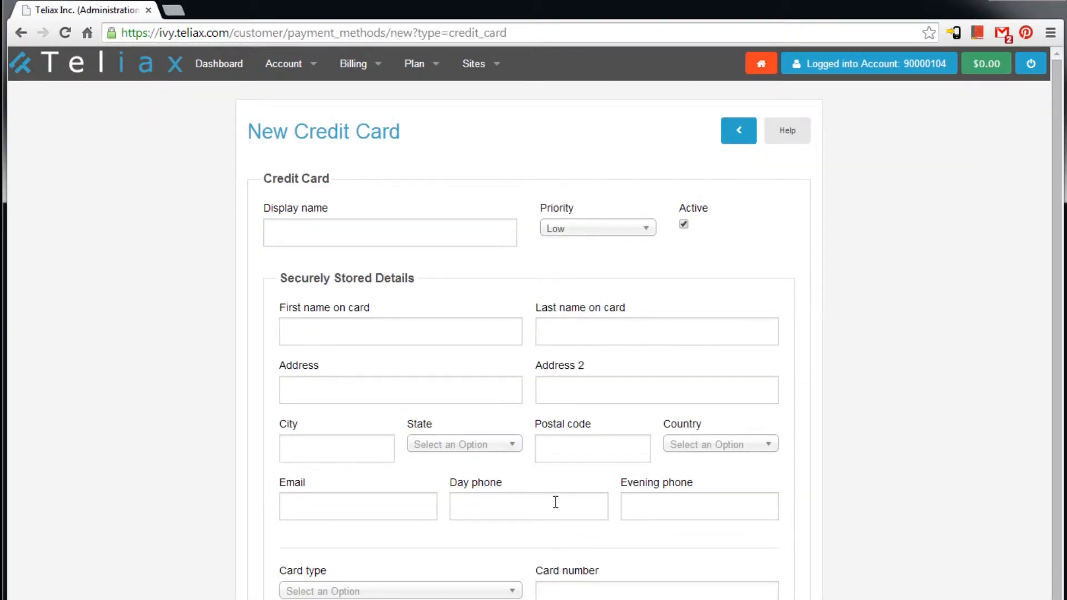
left_click(744, 137)
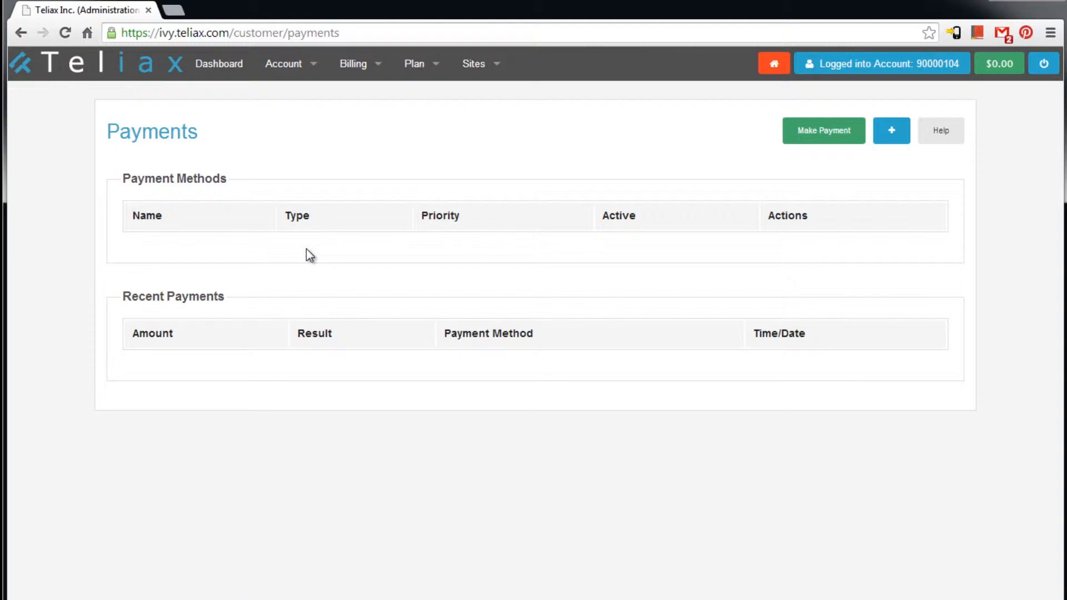
- Review the available plans under Plan > Manage, then browse the à la carte Rates table
left_click(426, 76)
left_click(422, 107)
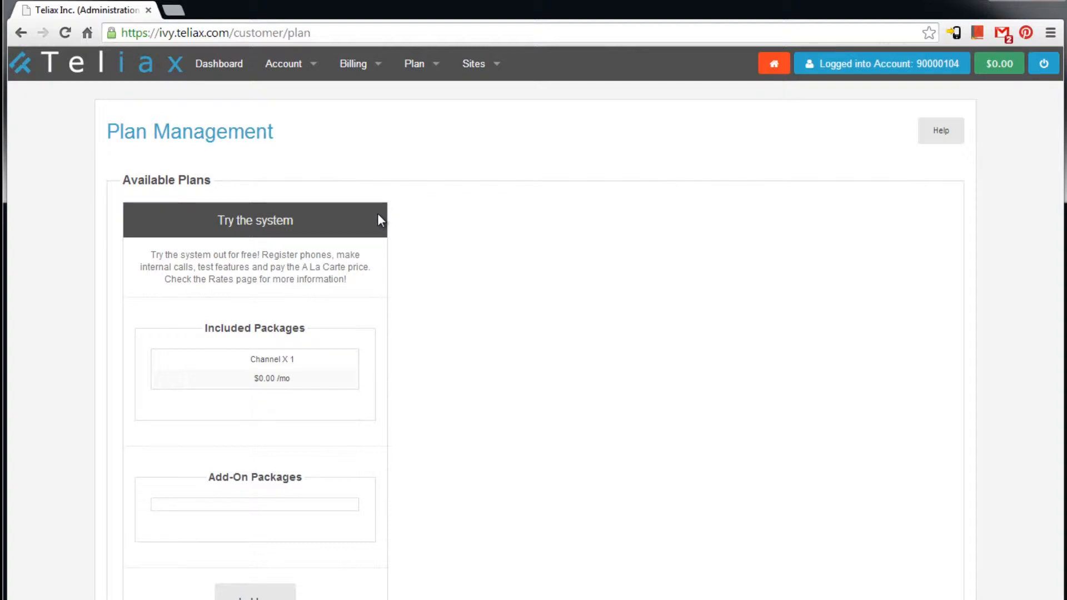
left_click(418, 68)
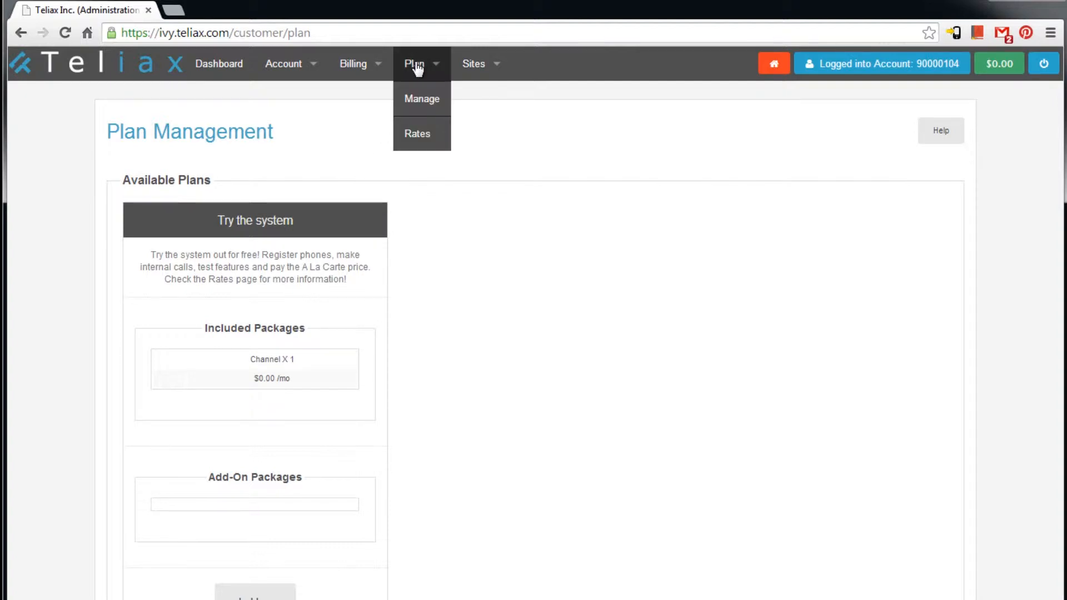
left_click(416, 140)
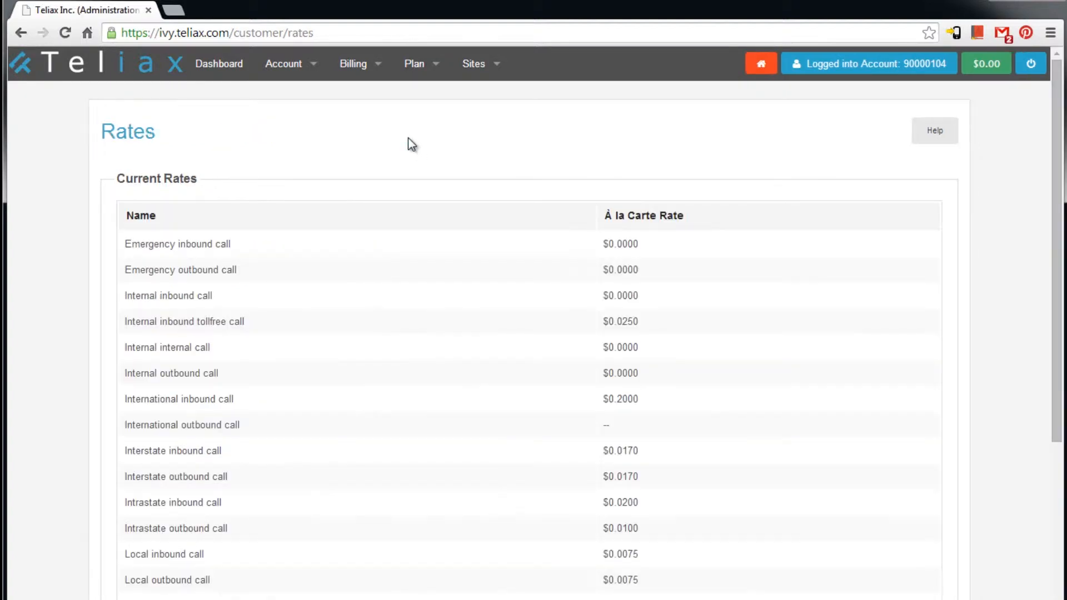
scroll(667, 354, "down", 10)
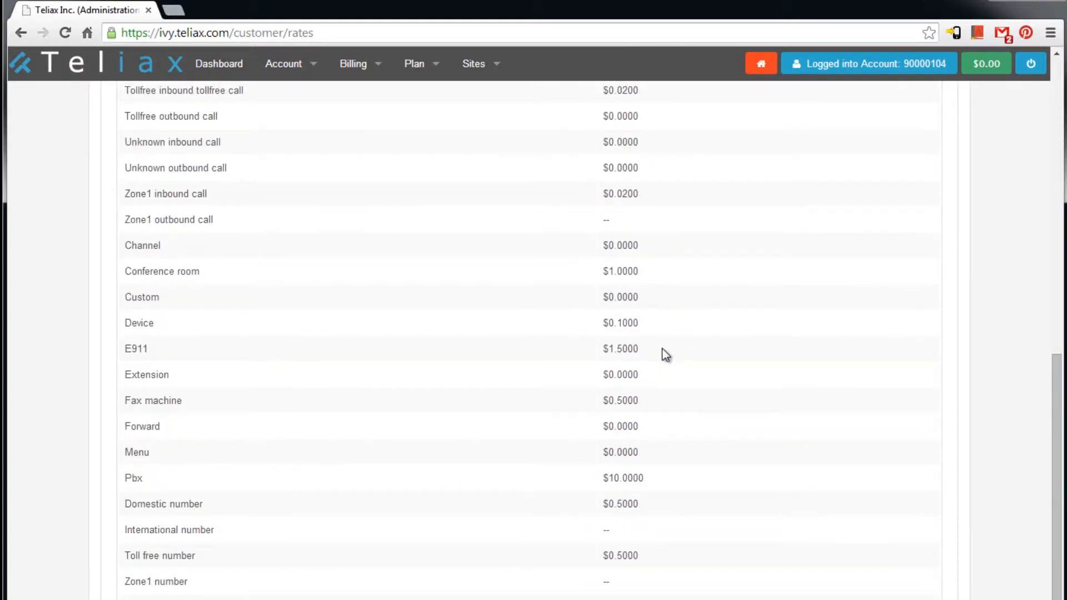
scroll(663, 353, "up", 10)
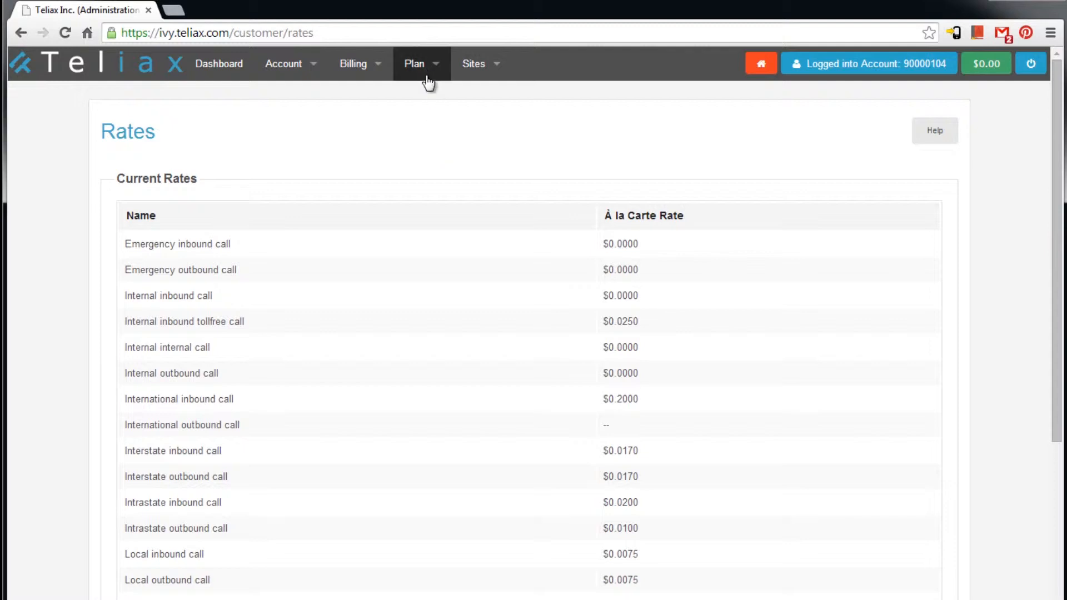
left_click(498, 65)
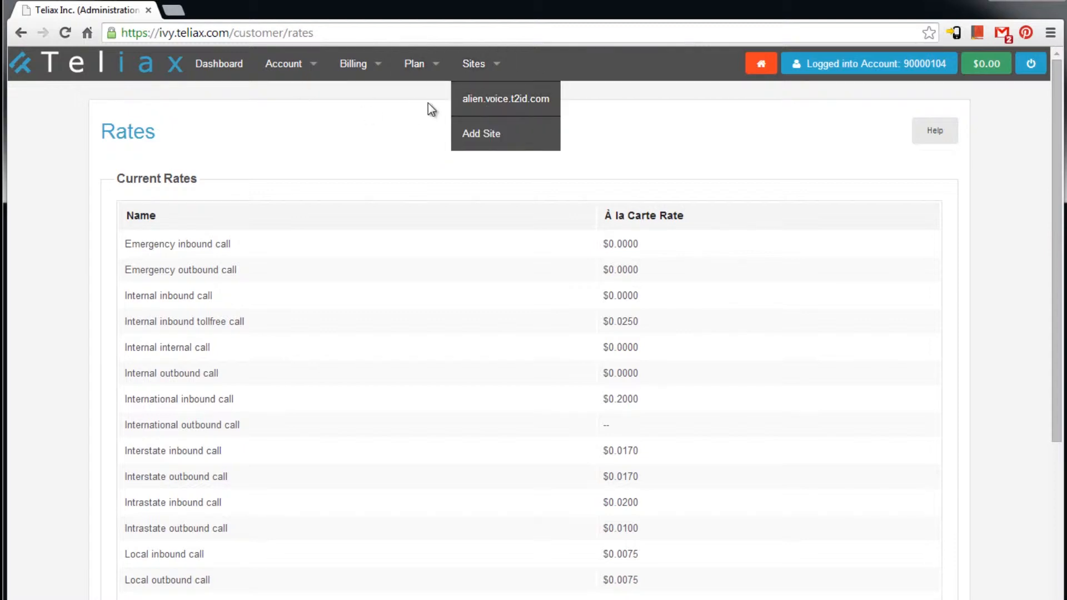
- Open site alien.voice.t2id.com and bring up its Edit Site form
left_click(473, 102)
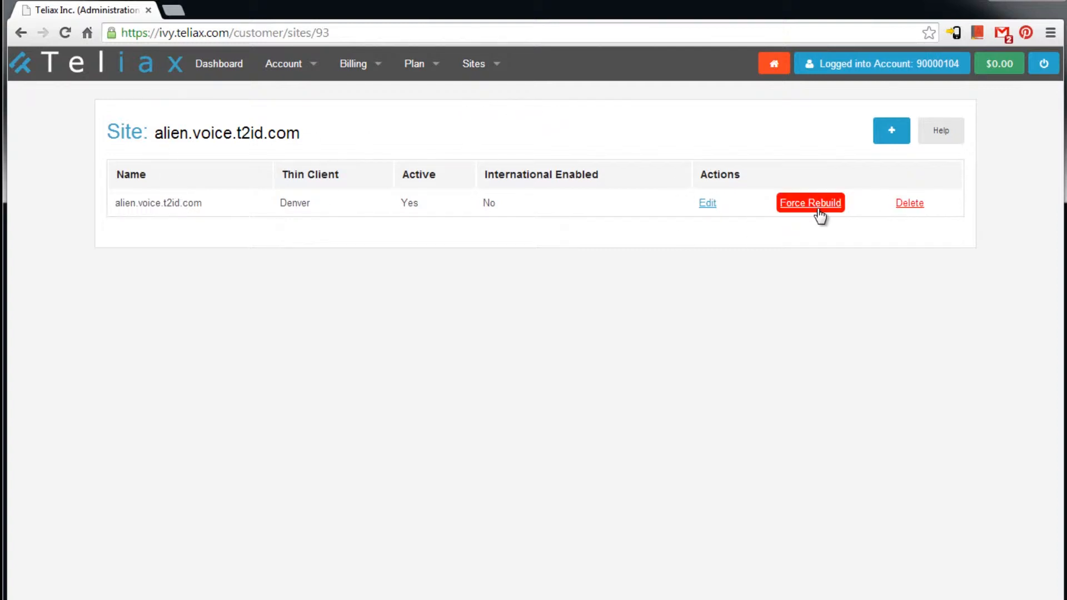
left_click(704, 204)
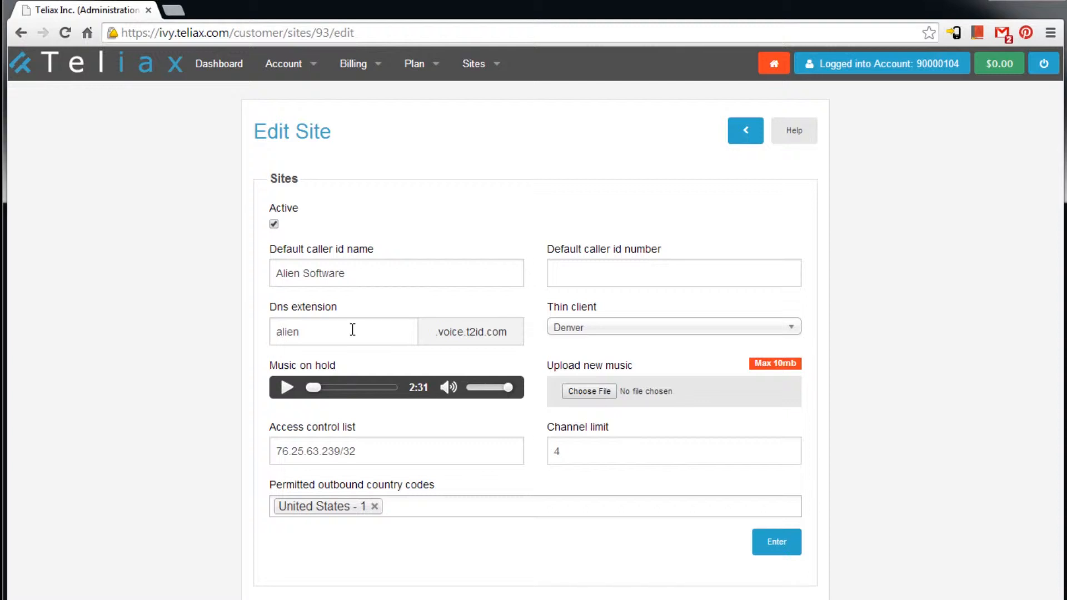
left_click(598, 333)
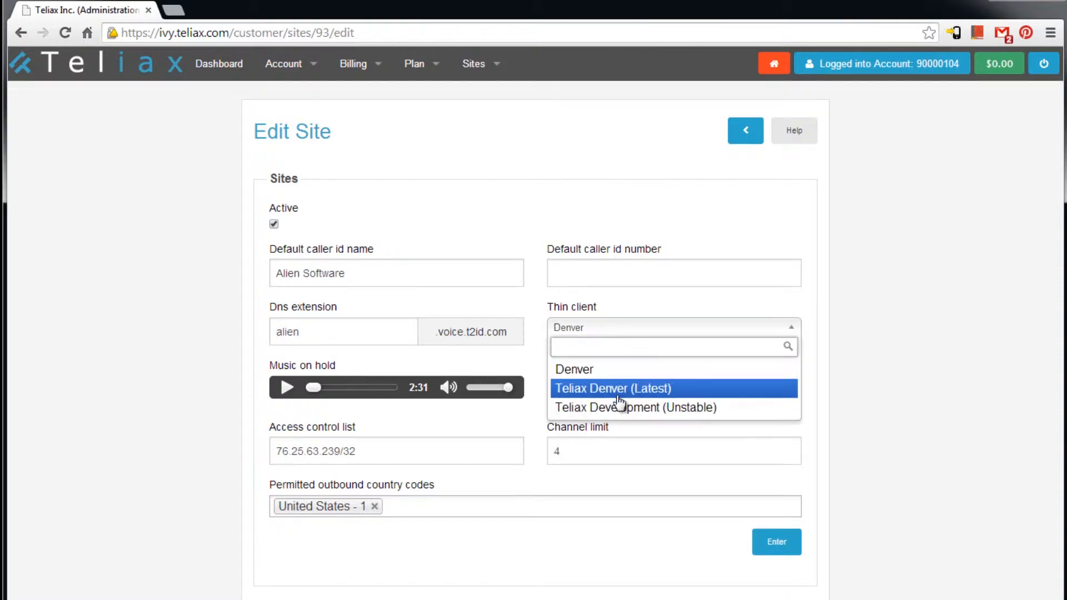
left_click(616, 371)
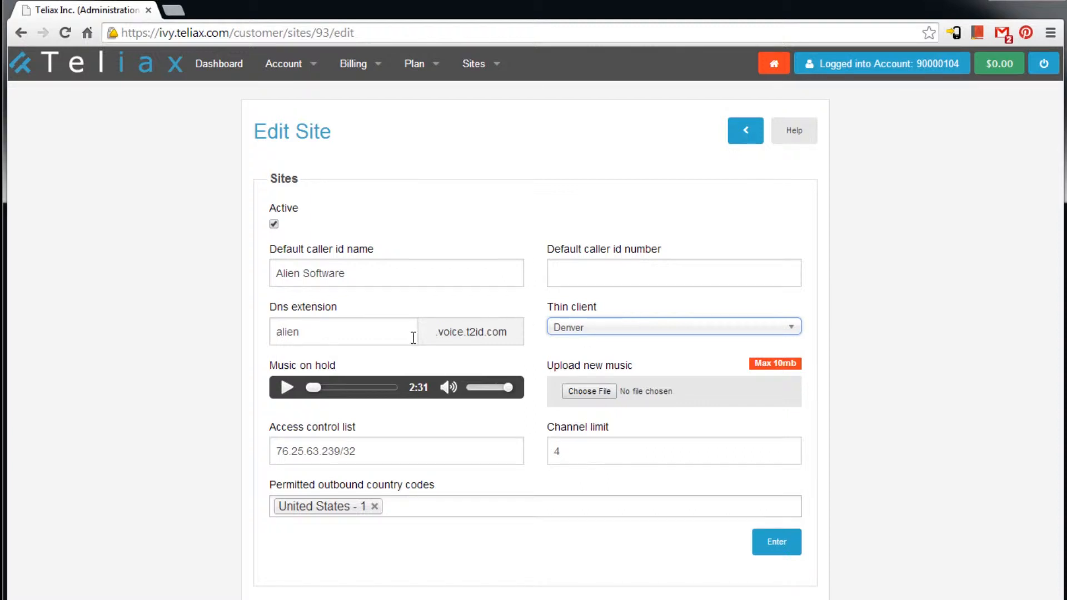
left_click(286, 389)
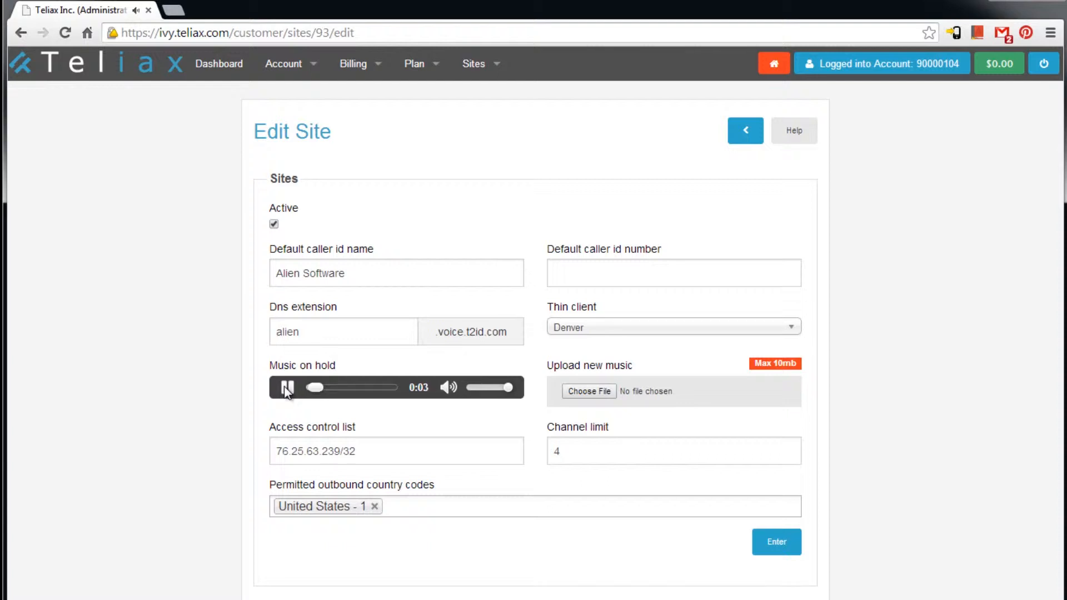
left_click(286, 387)
left_click_drag(340, 451, 273, 448)
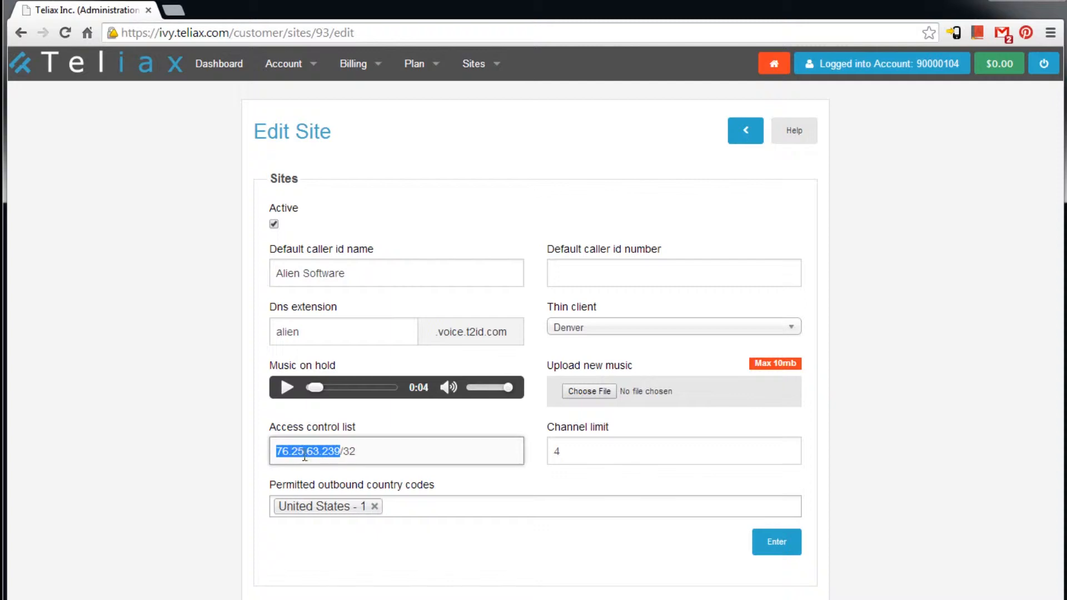
left_click(362, 451)
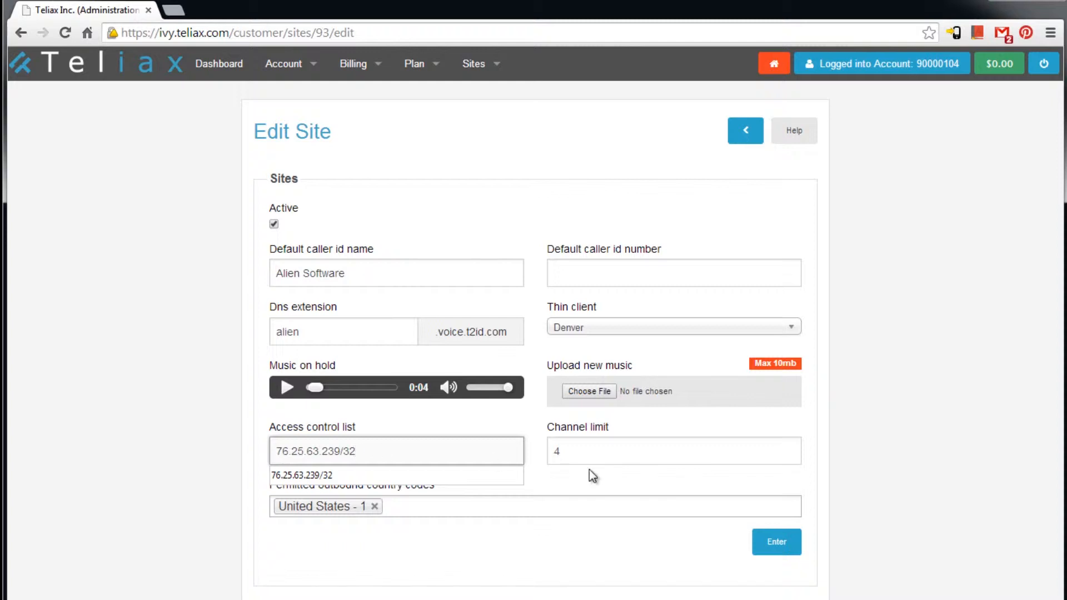
left_click(586, 449)
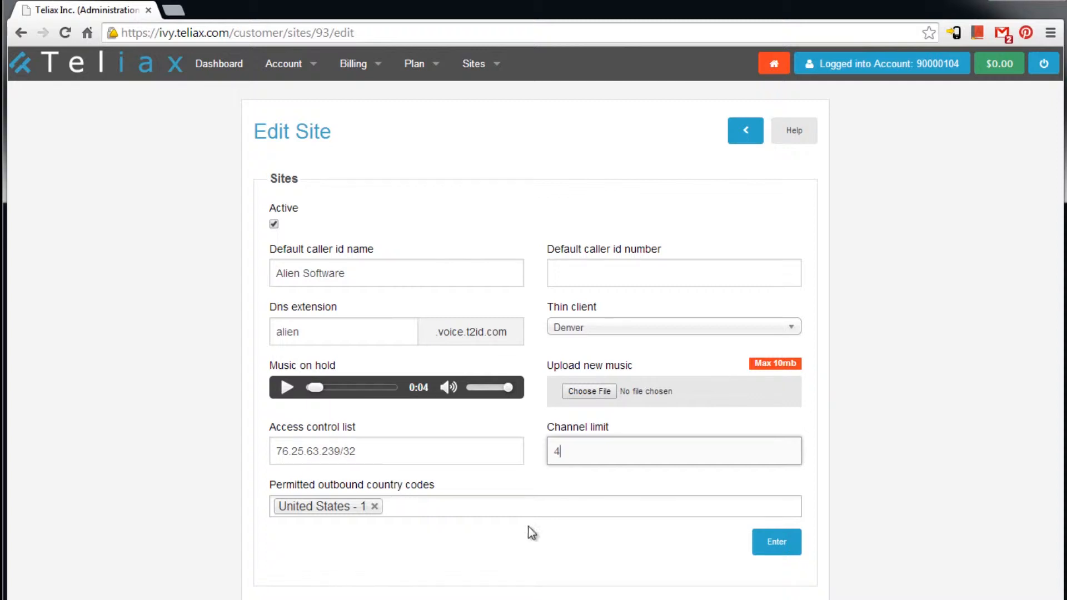
- Add then remove Madagascar - 261 from permitted outbound country codes, and save the site
left_click(401, 510)
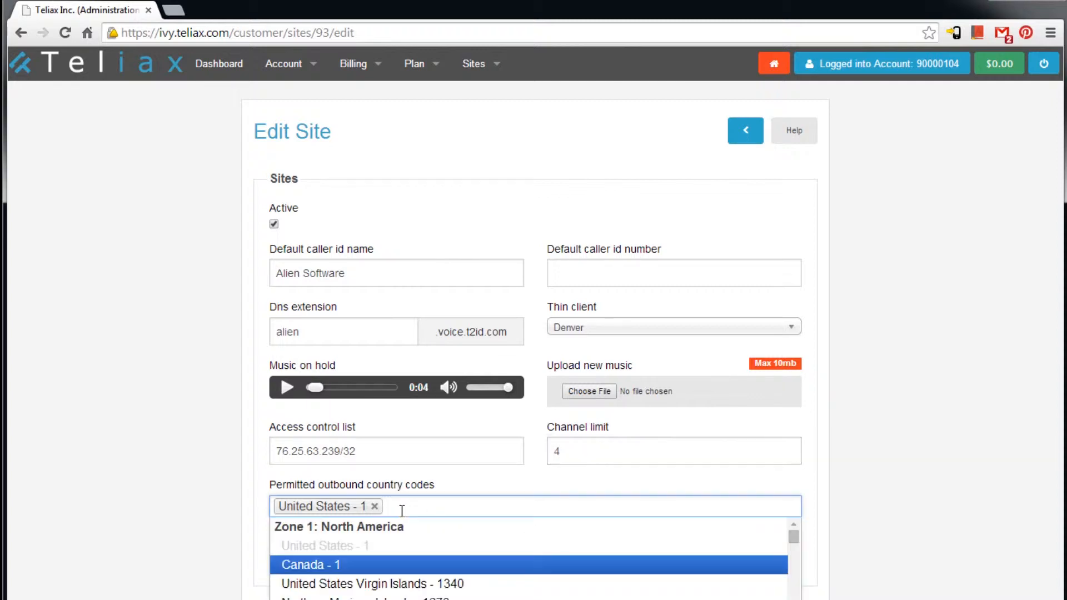
scroll(408, 597, "down", 1)
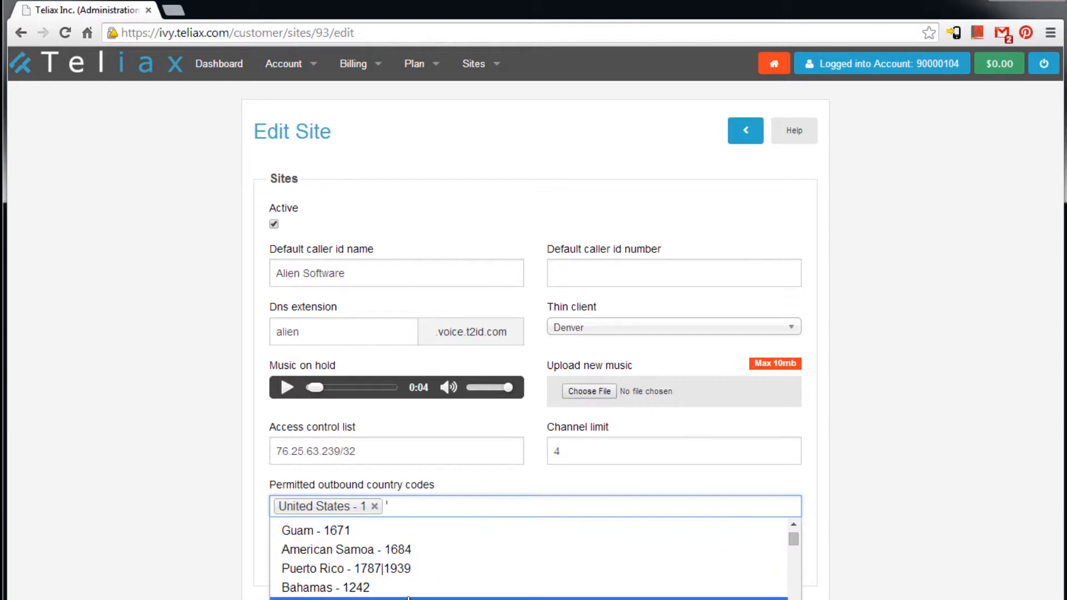
scroll(409, 597, "down", 7)
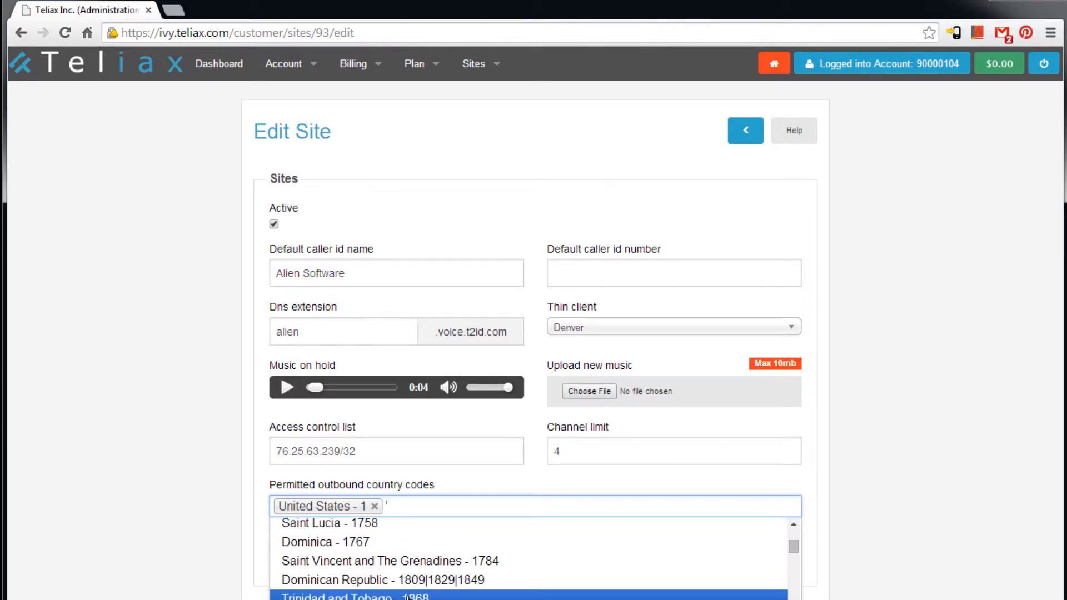
scroll(407, 598, "down", 2)
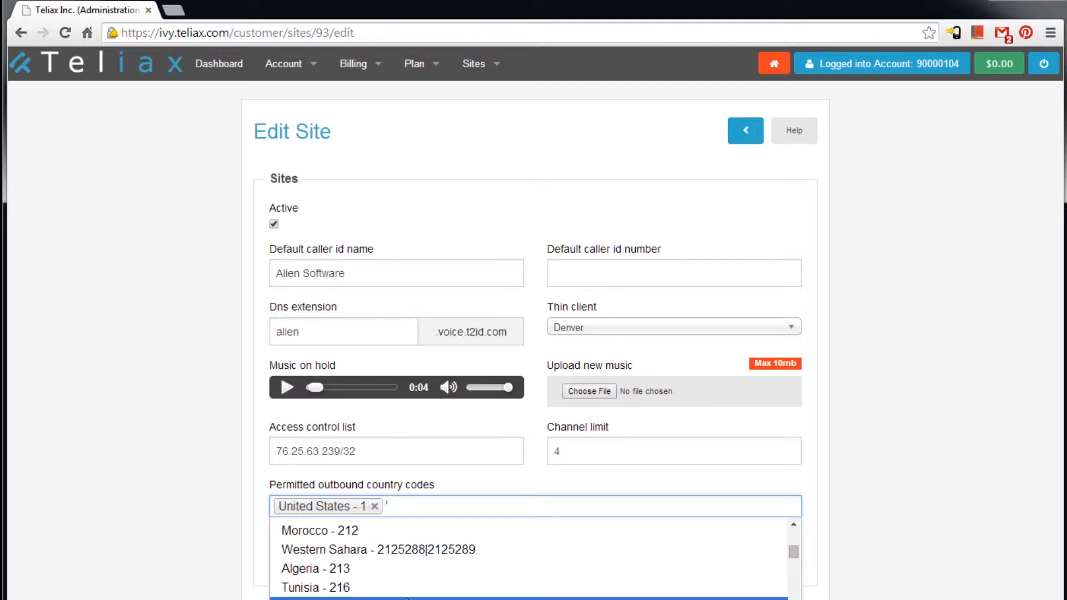
scroll(407, 598, "down", 3)
scroll(407, 578, "down", 10)
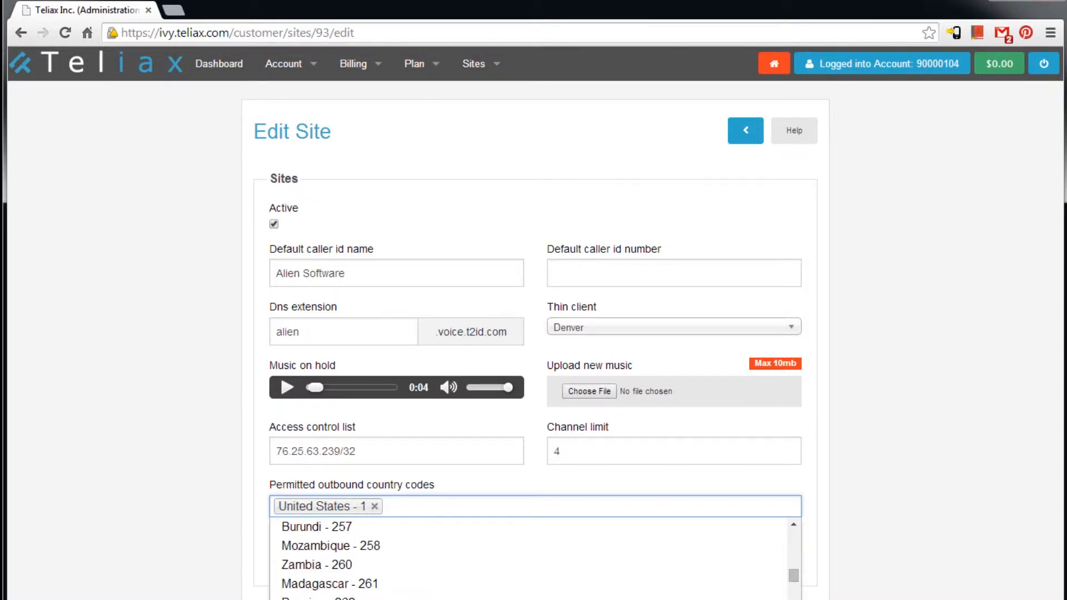
left_click(409, 583)
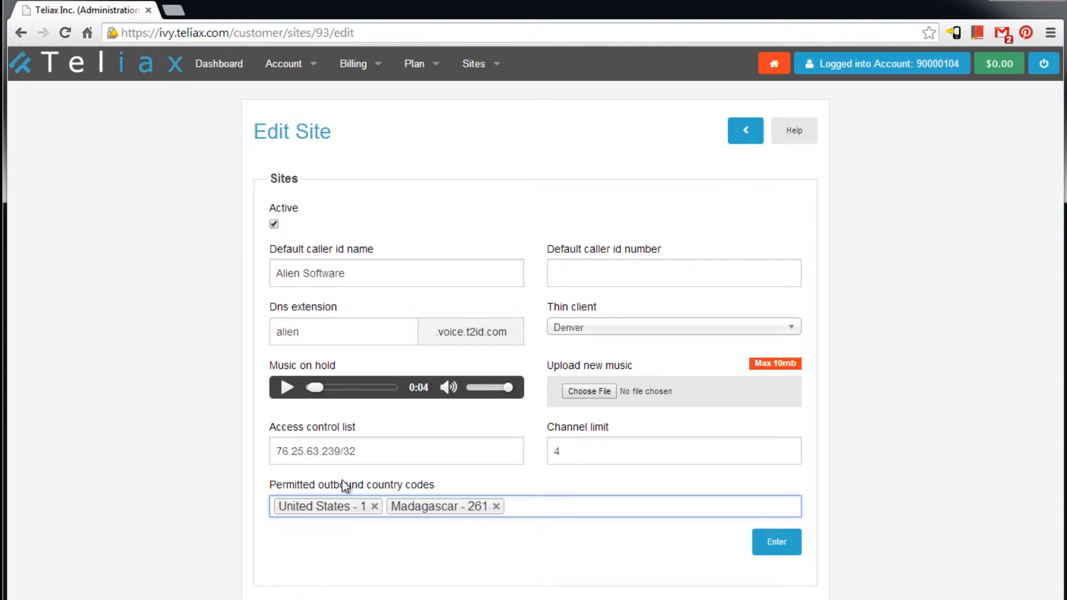
left_click(497, 506)
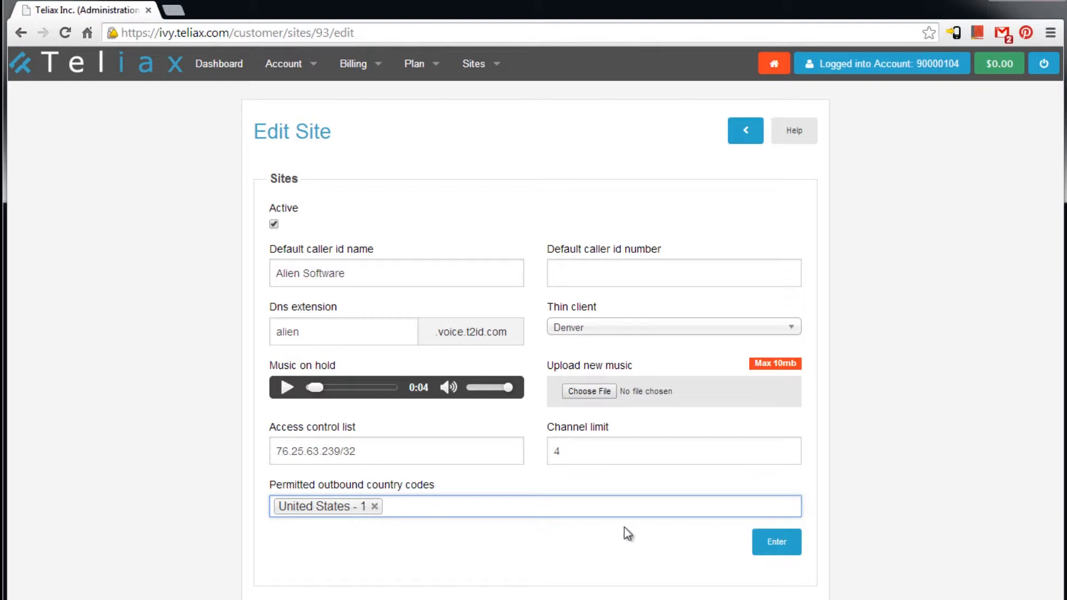
left_click(768, 540)
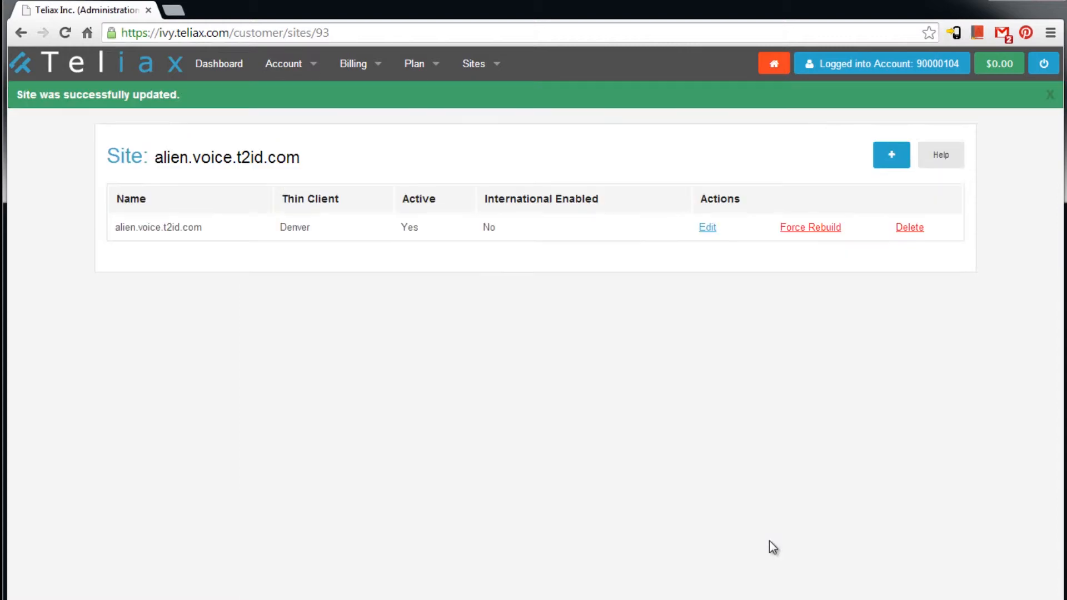
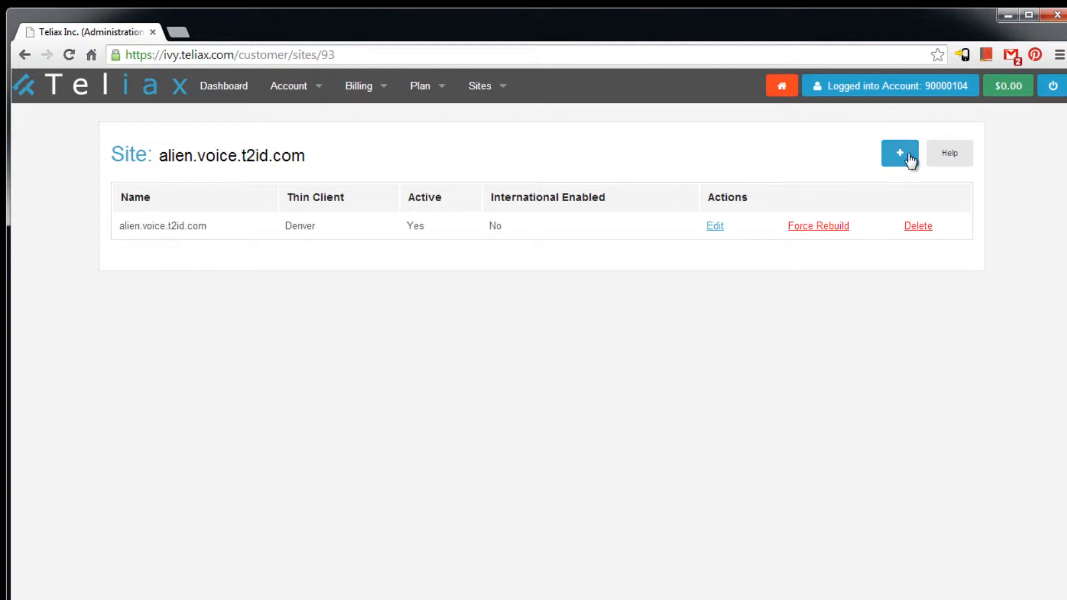
- Start a new voice mail box for the alien.voice.t2id.com site from the add menu
left_click(909, 158)
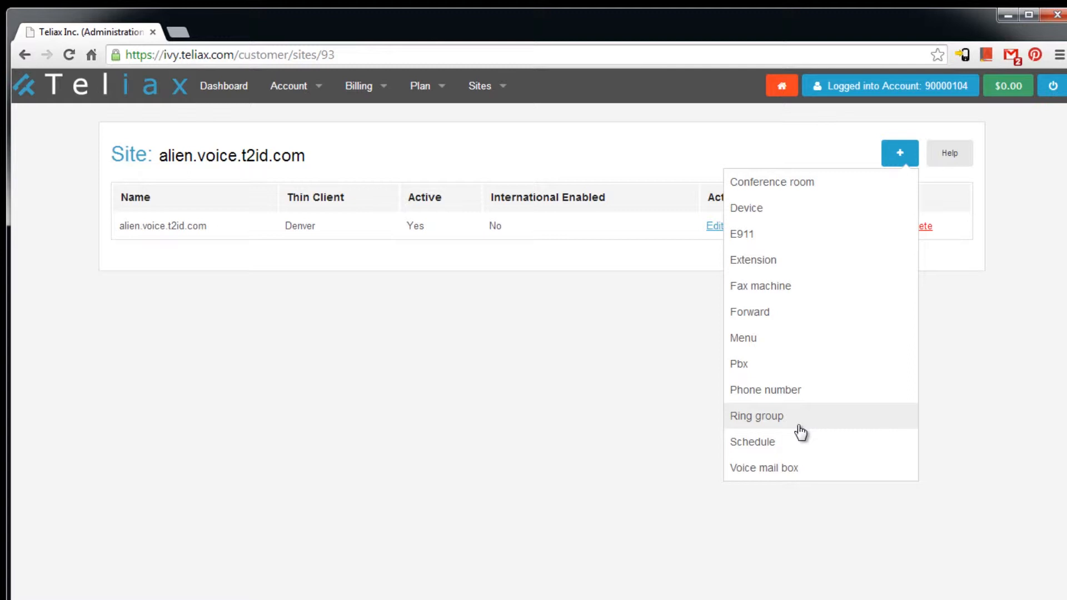
left_click(805, 468)
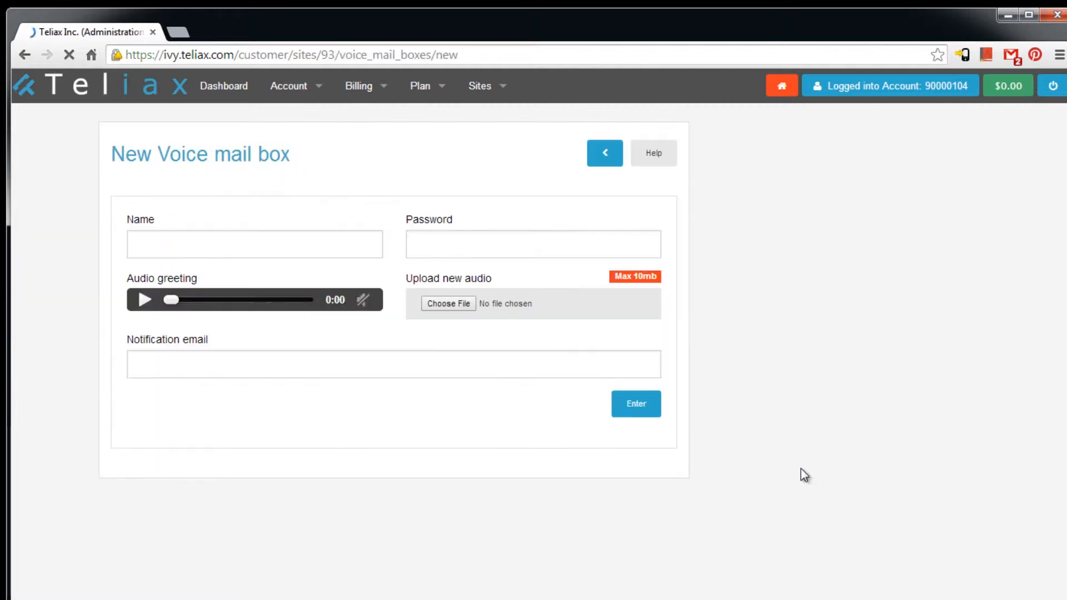
- Enter the mailbox owner's name, preview the default greeting, and pick the suggested notification e-mail
left_click(264, 246)
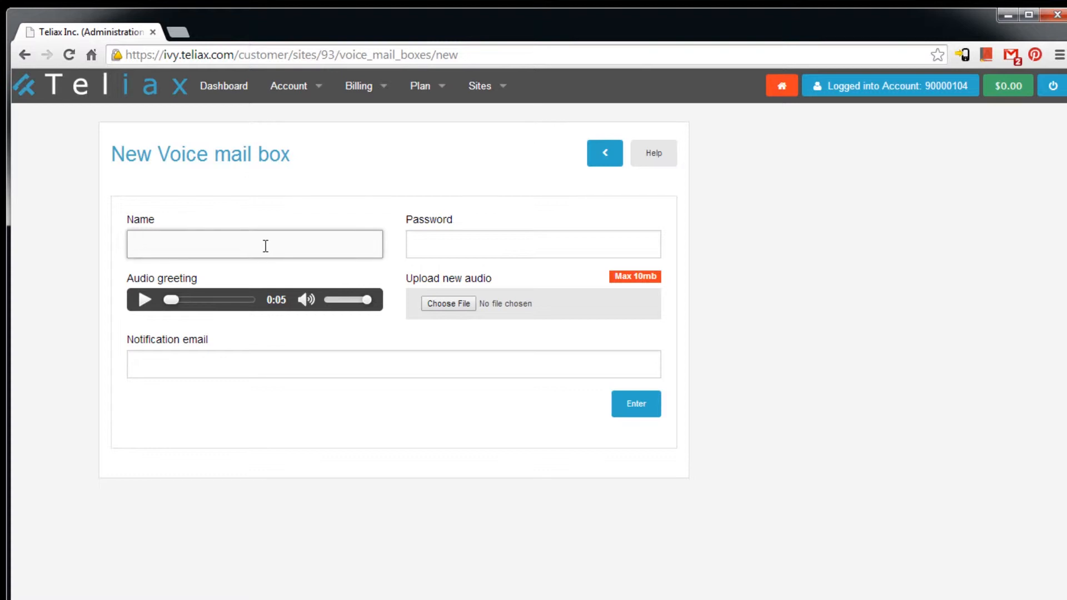
type("Joe")
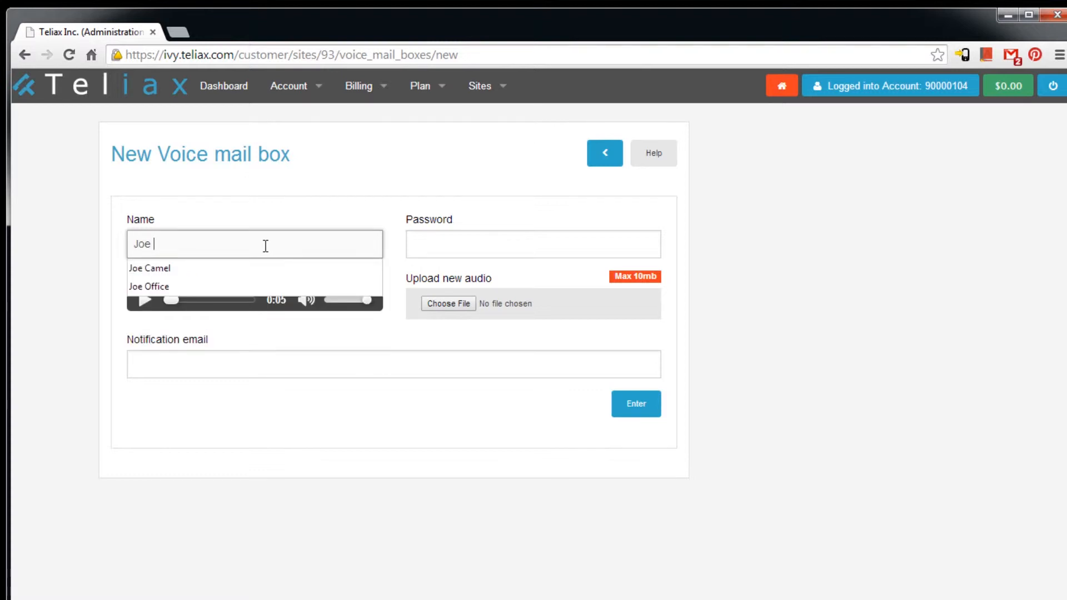
type(" Camel")
key("Tab")
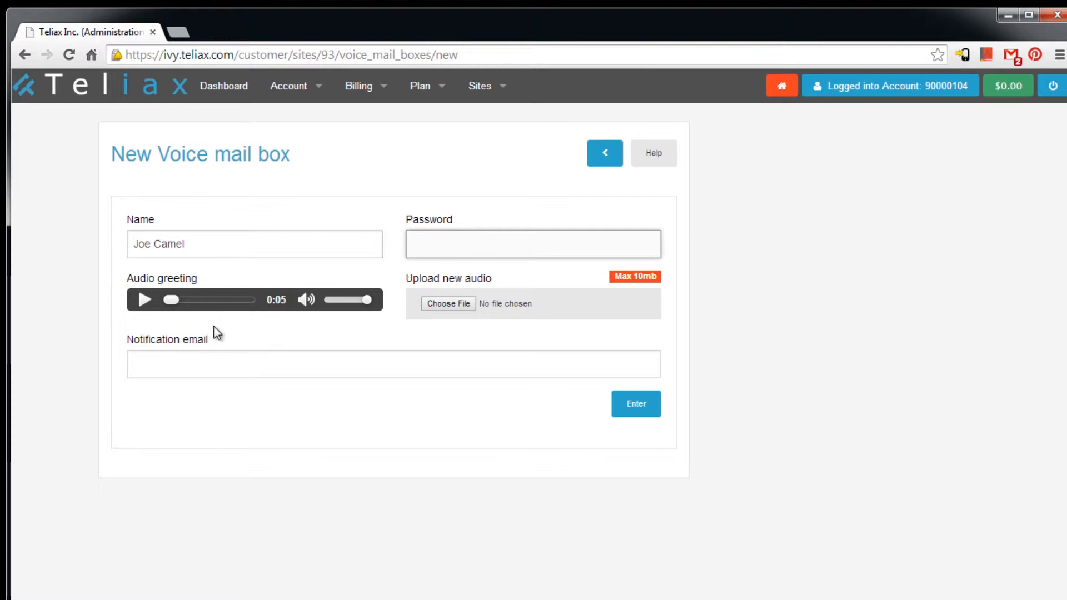
left_click(146, 303)
left_click(145, 301)
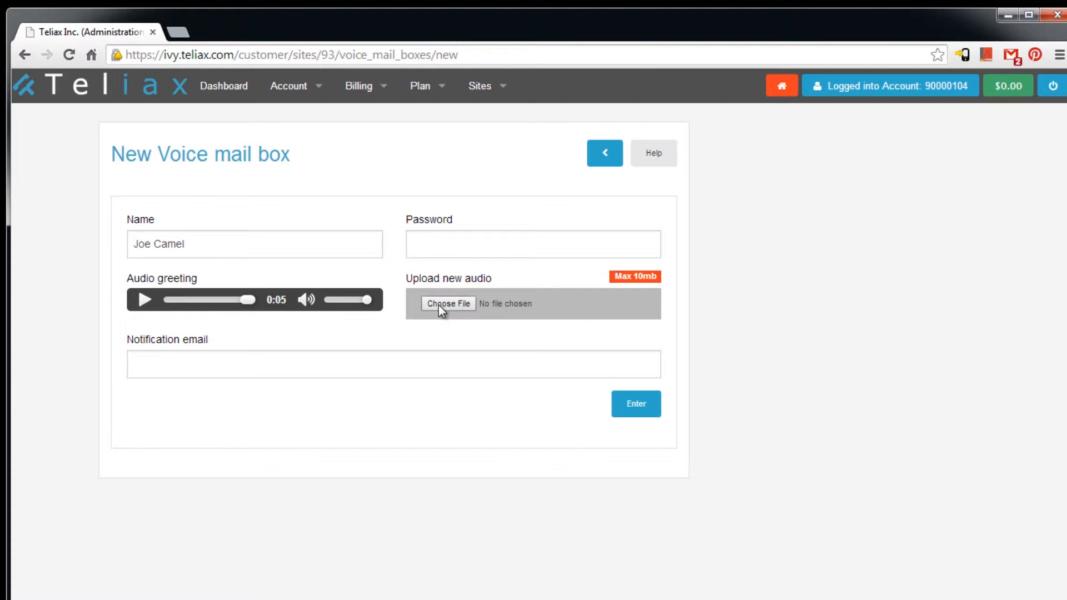
left_click(261, 363)
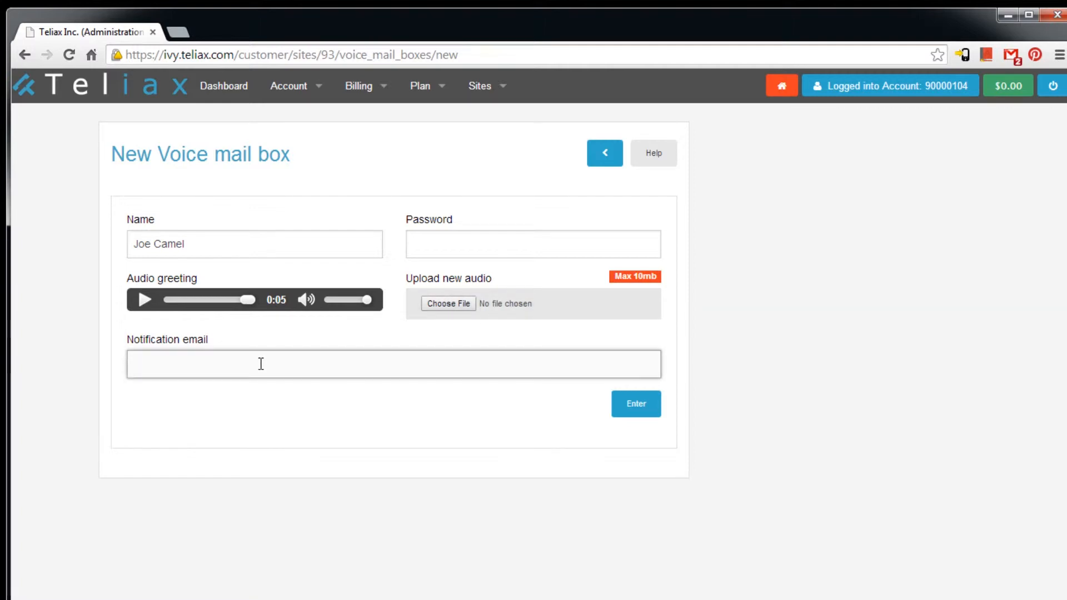
type("joe")
key("Down")
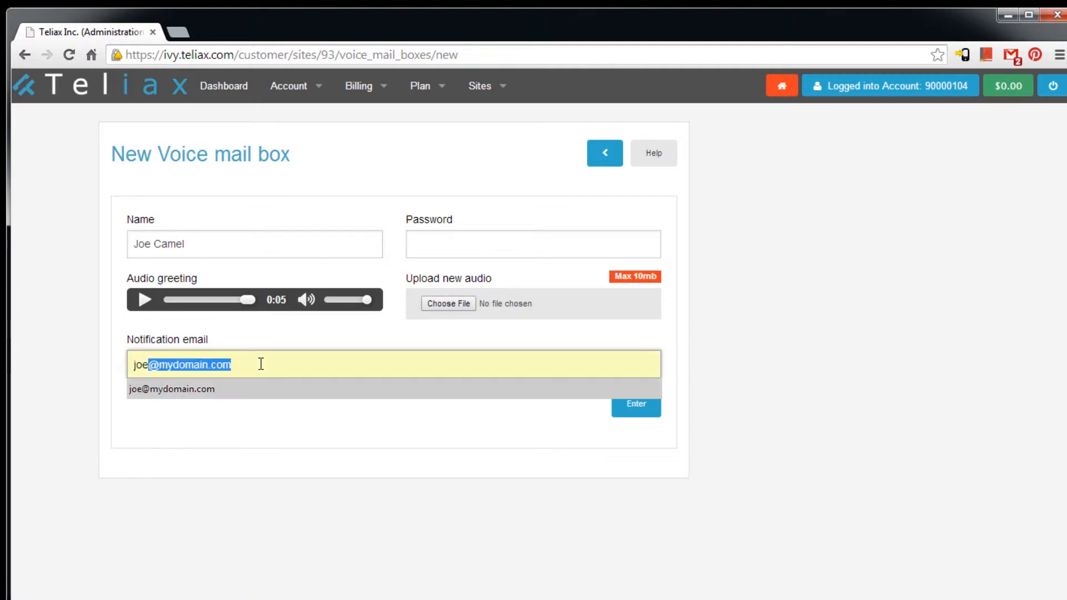
key("Return")
- Submit the mailbox, supplying the missing numeric PIN after the validation error
left_click(637, 405)
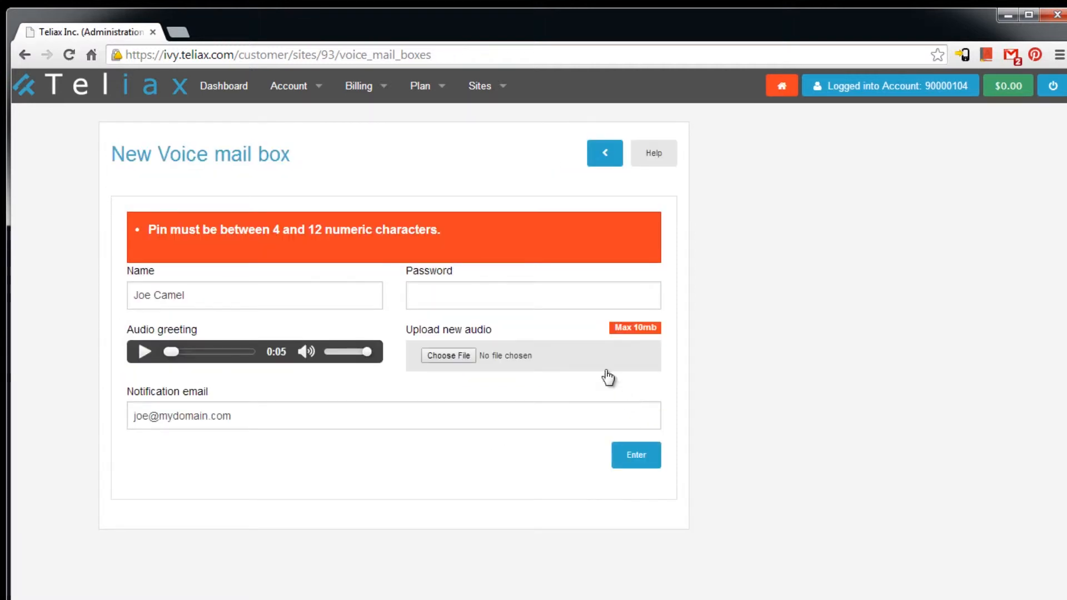
left_click(435, 288)
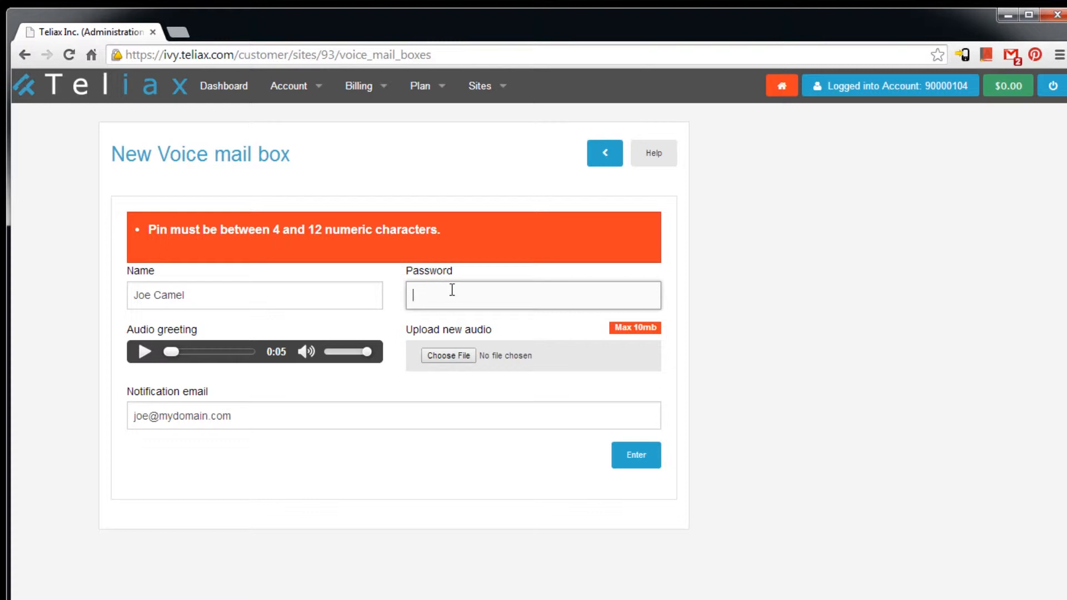
type("5")
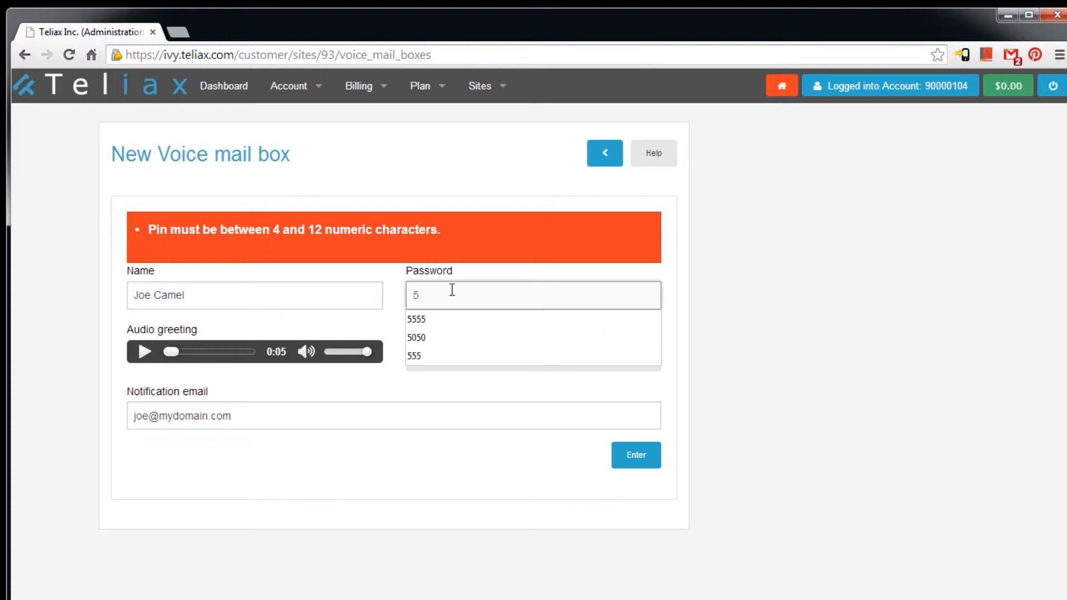
type("555")
key("Return")
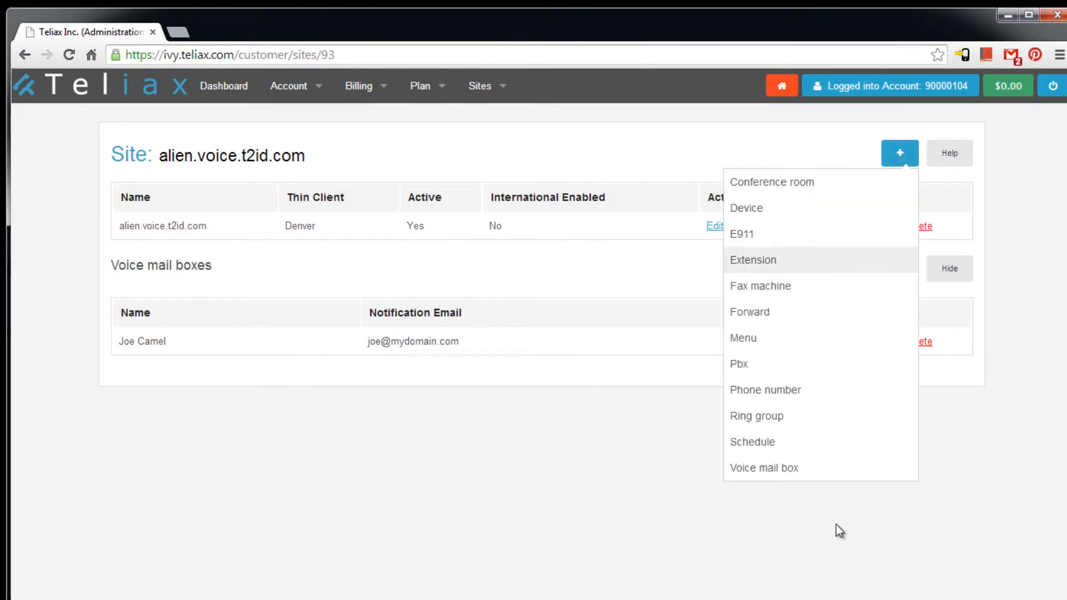
- Create a second voice mail box with the second owner's name, a numeric PIN and notification e-mail
left_click(810, 473)
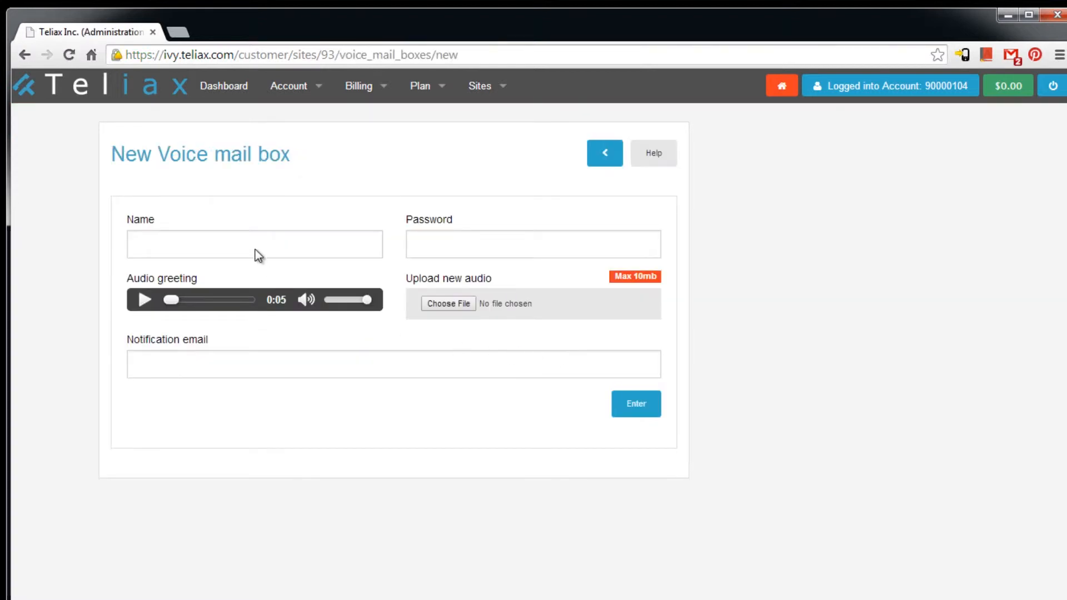
left_click(186, 239)
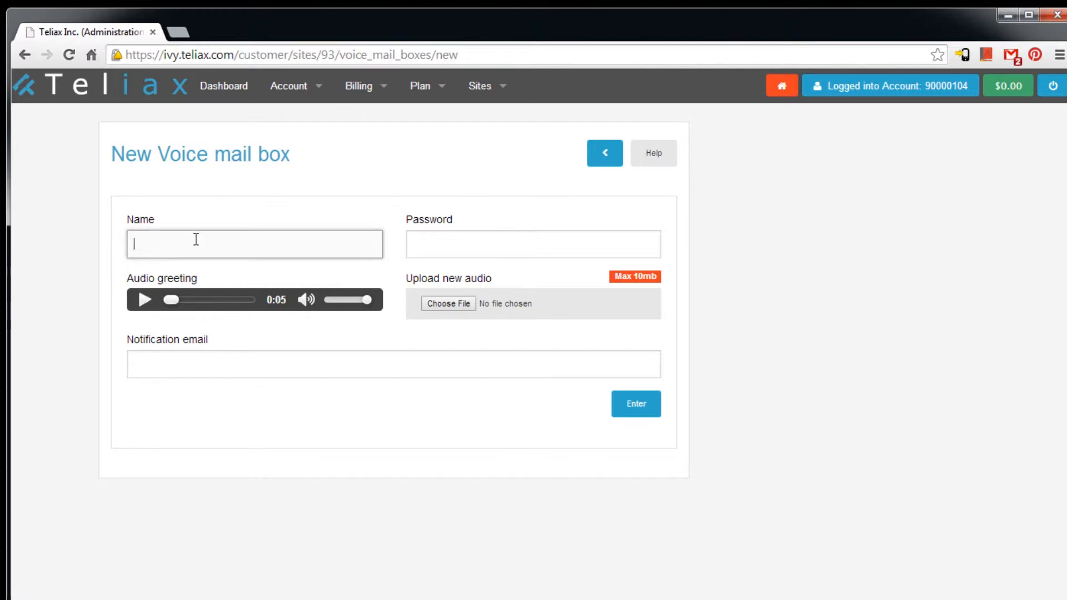
type("Bob Dylan")
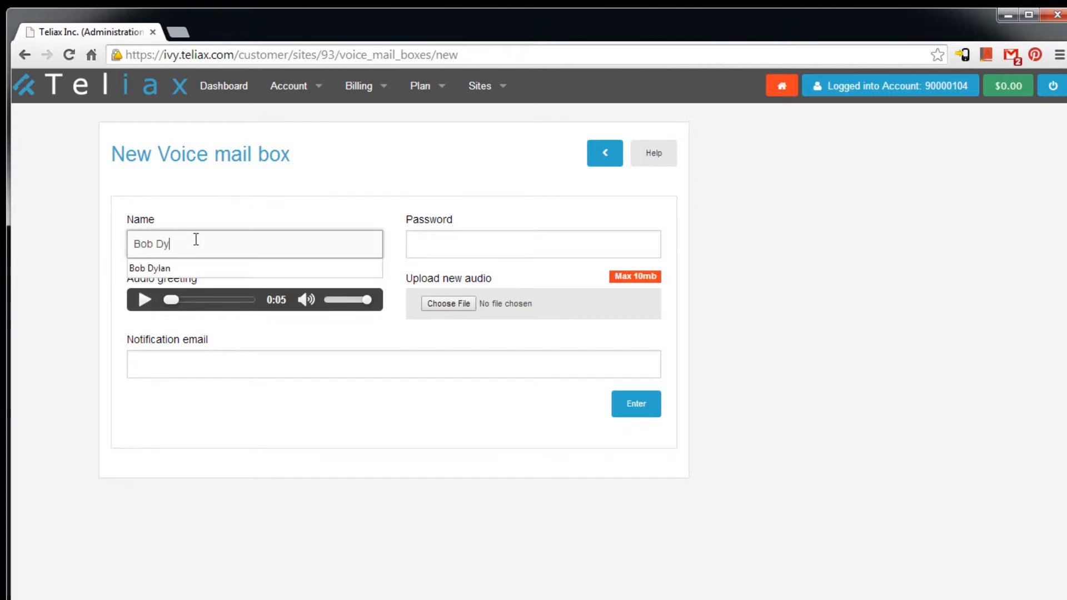
key("Tab")
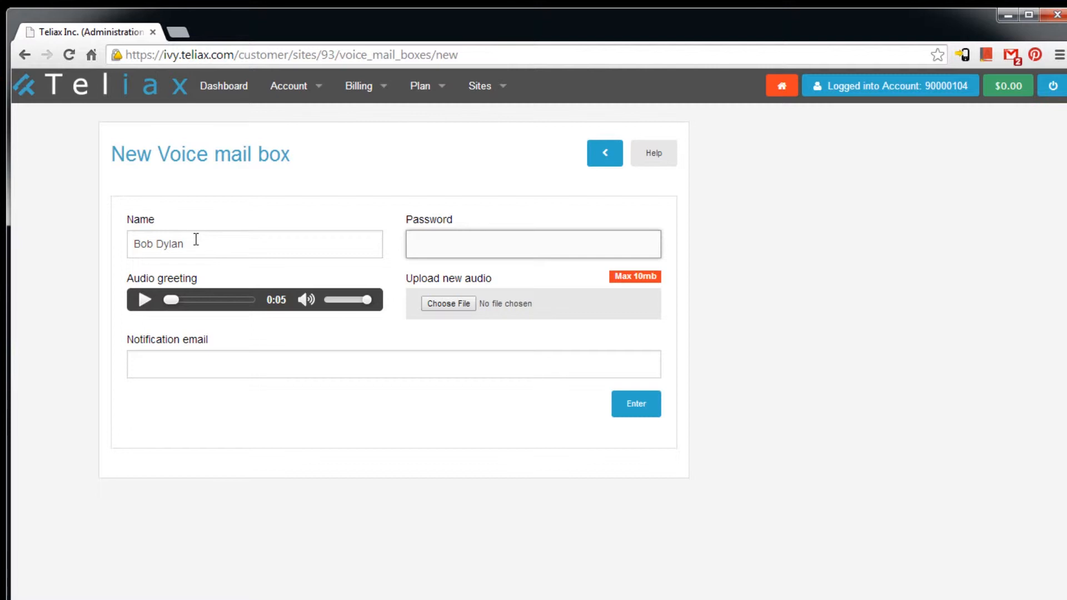
left_click(248, 362)
type("b")
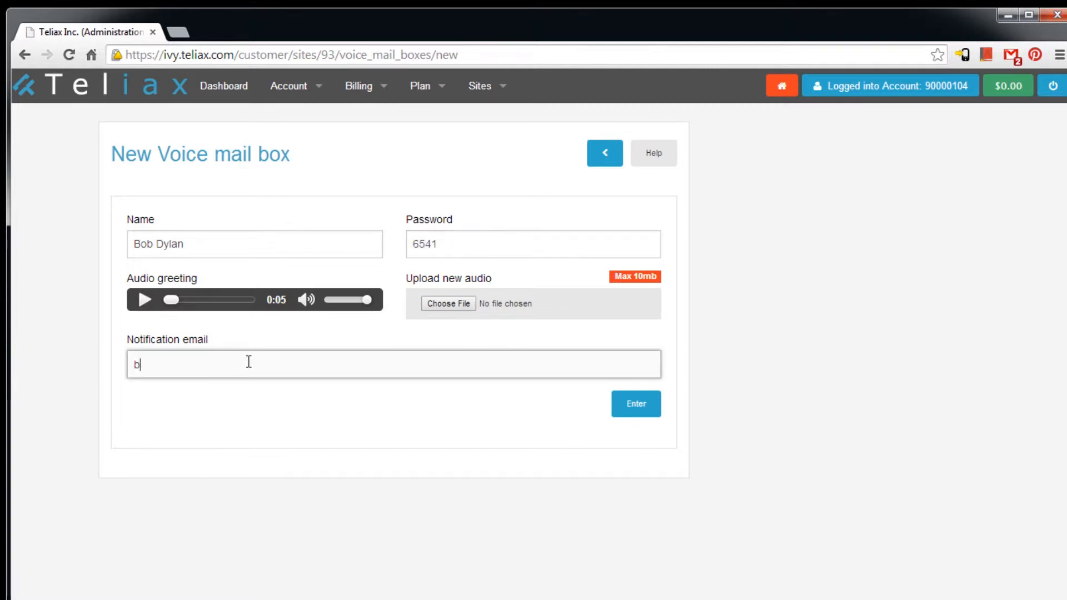
type("ob@mydomain.com")
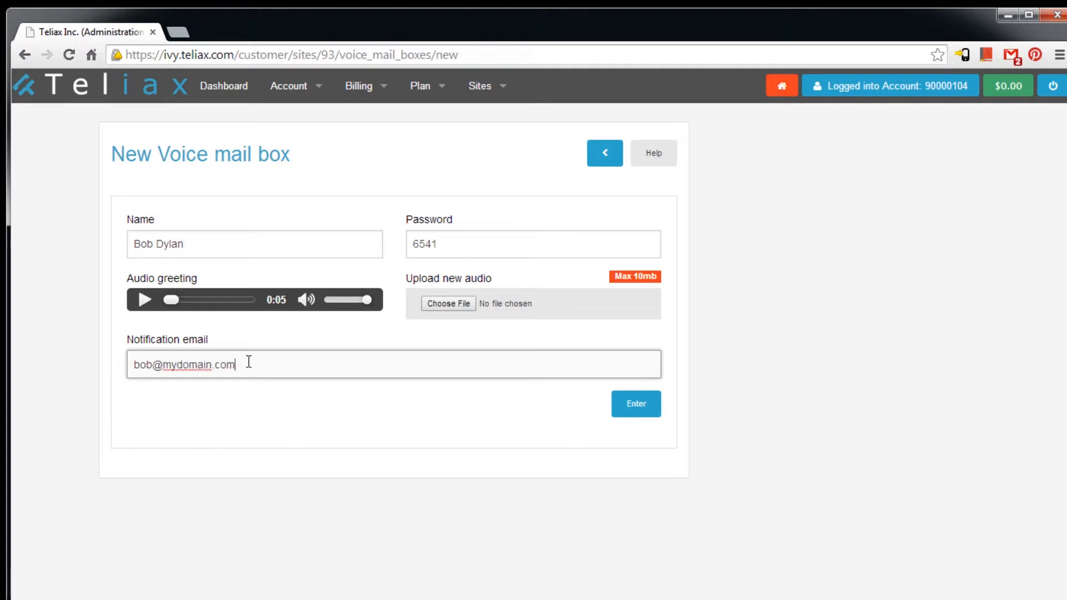
key("Return")
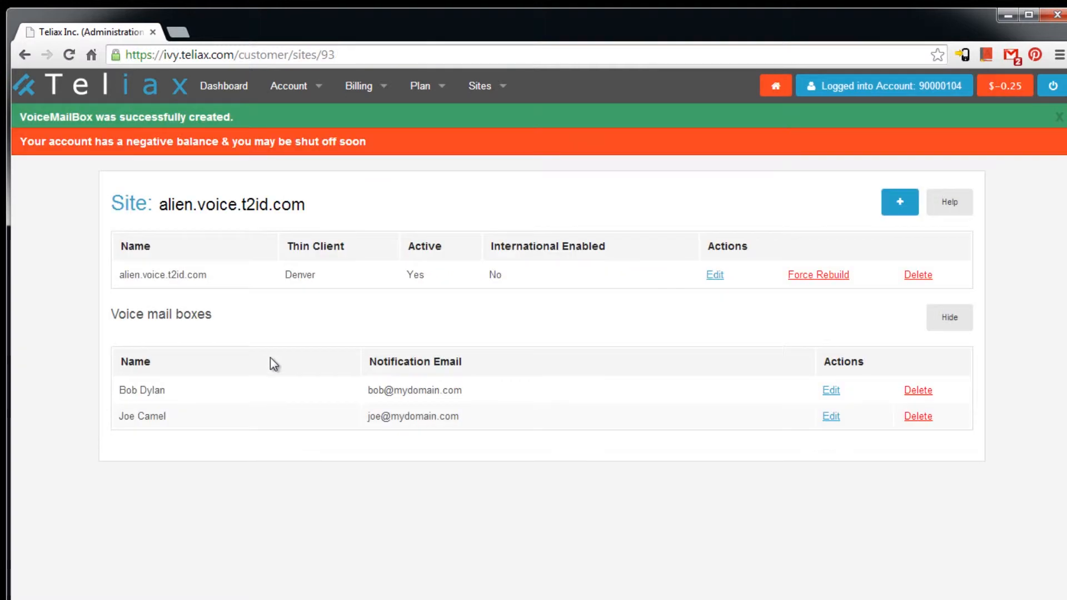
left_click(901, 209)
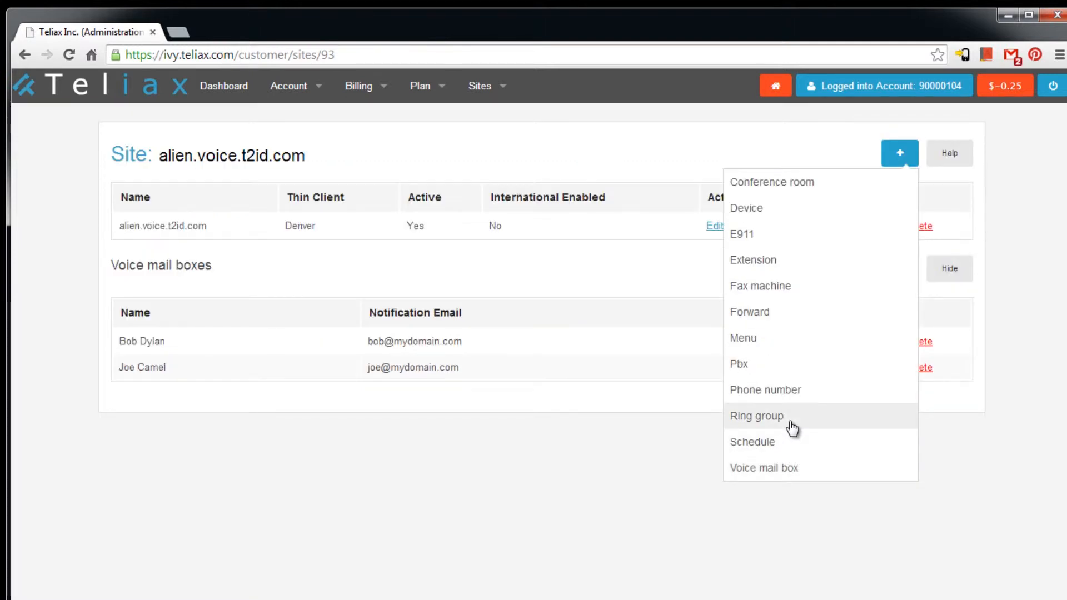
left_click(791, 425)
left_click(351, 269)
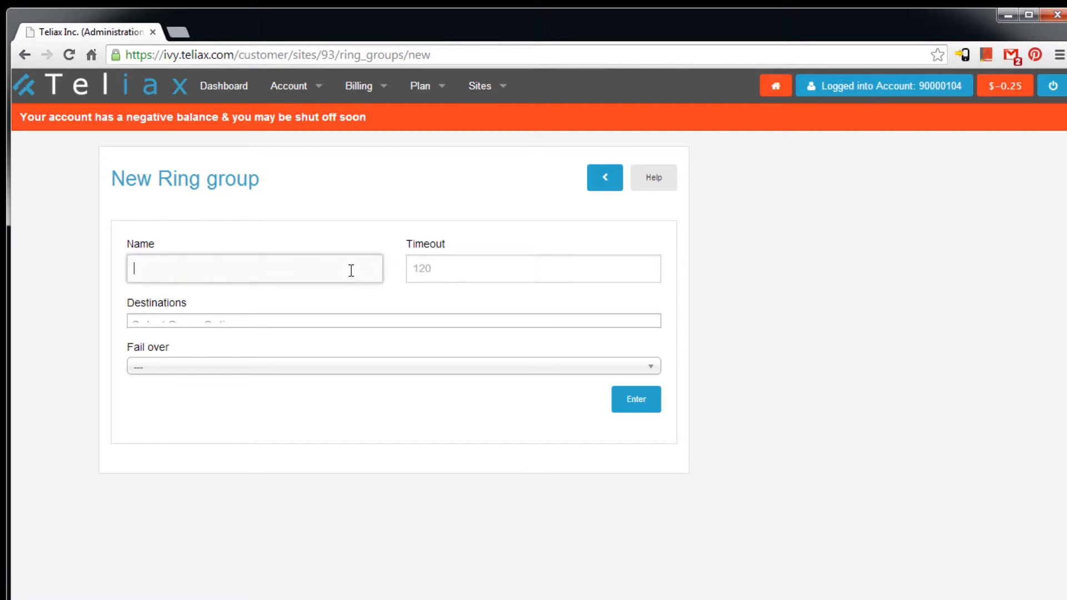
type("Sales")
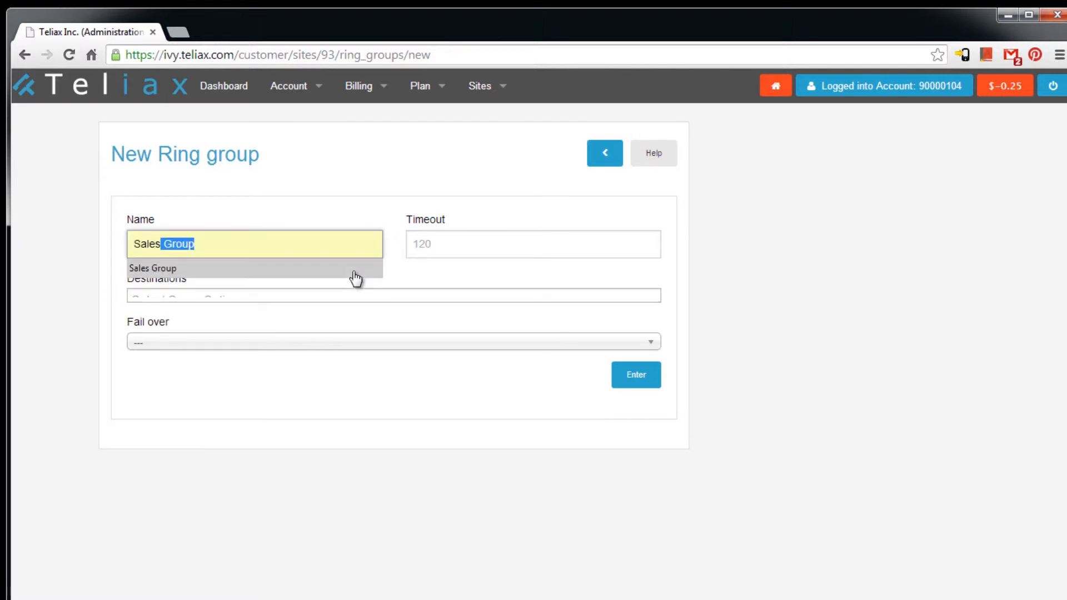
left_click(461, 238)
left_click(461, 238)
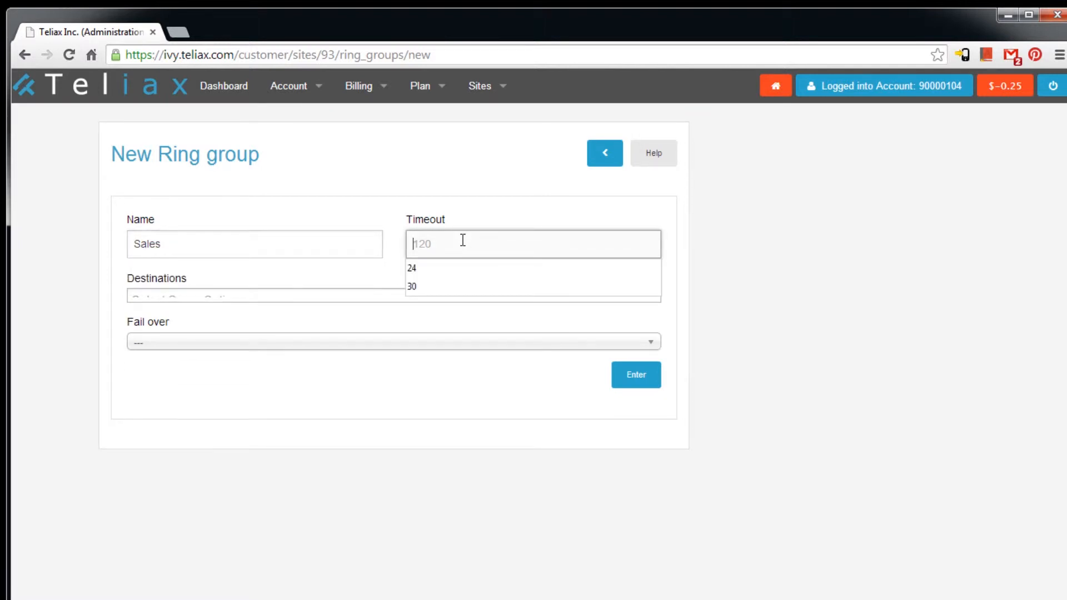
left_click(441, 276)
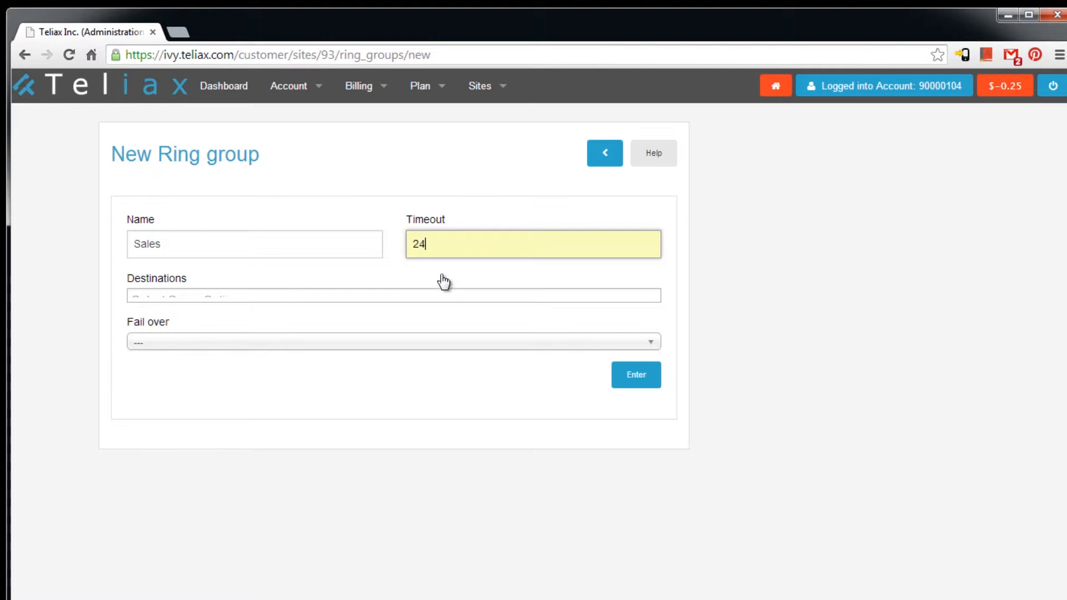
left_click(241, 297)
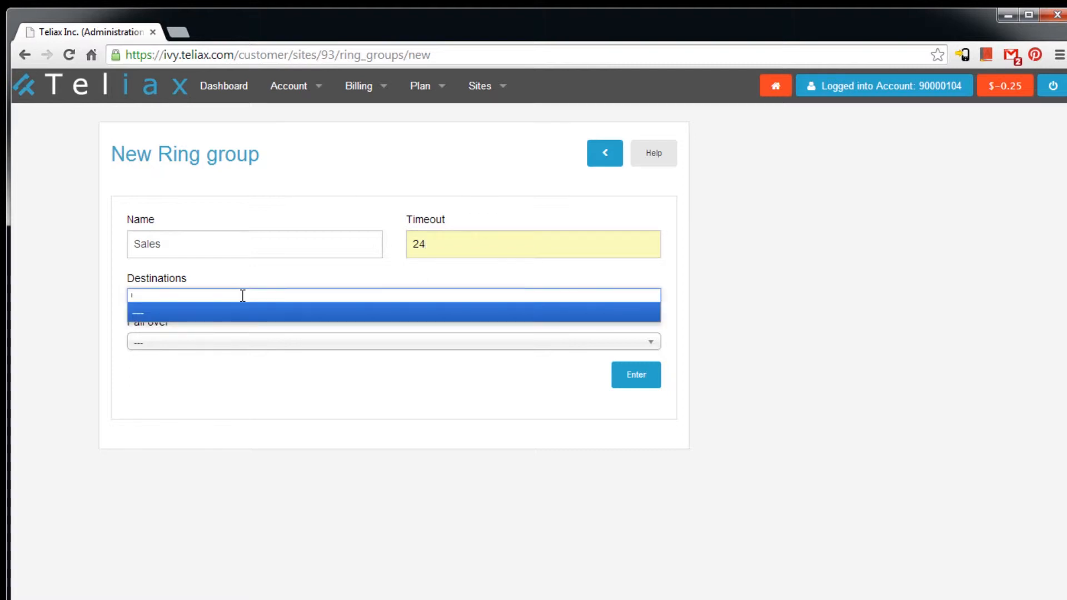
left_click(345, 348)
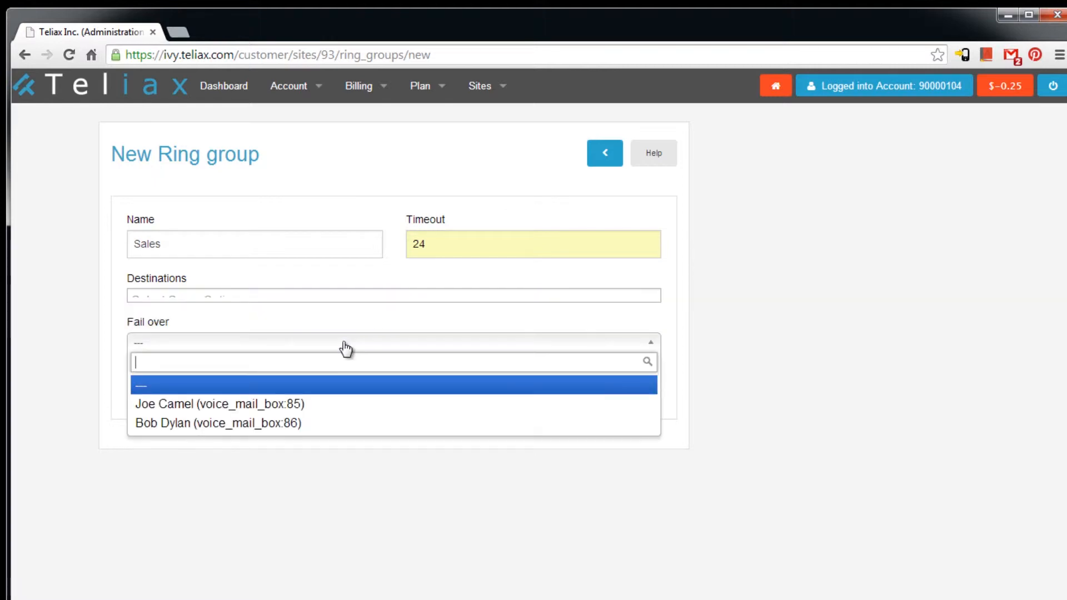
left_click(316, 294)
left_click(316, 294)
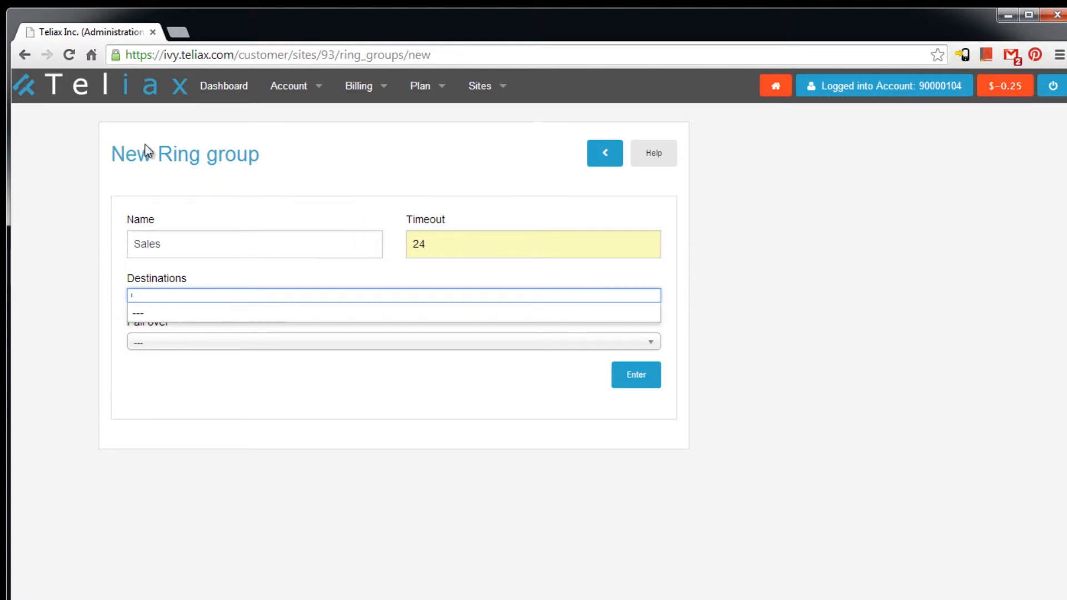
key("alt+Left")
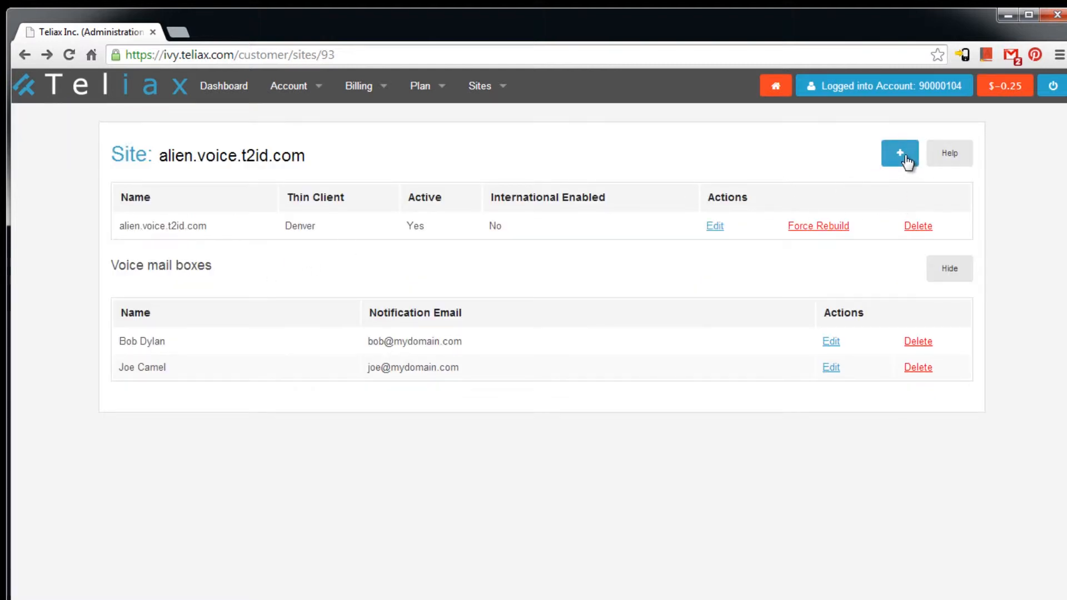
- Add a new device named for the first owner's desk phone with channel limit 4
left_click(903, 161)
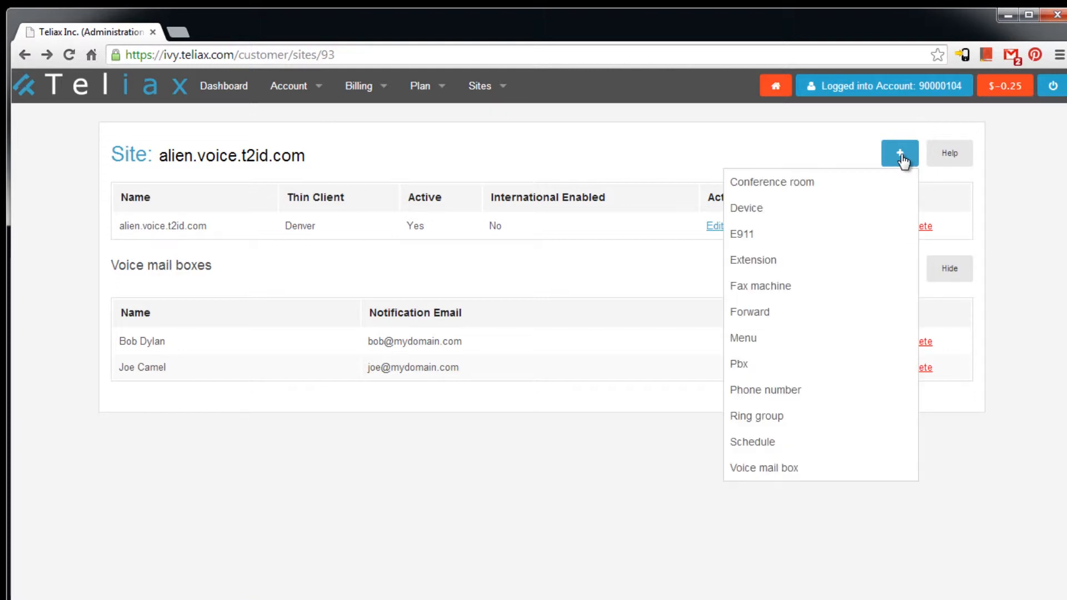
left_click(807, 212)
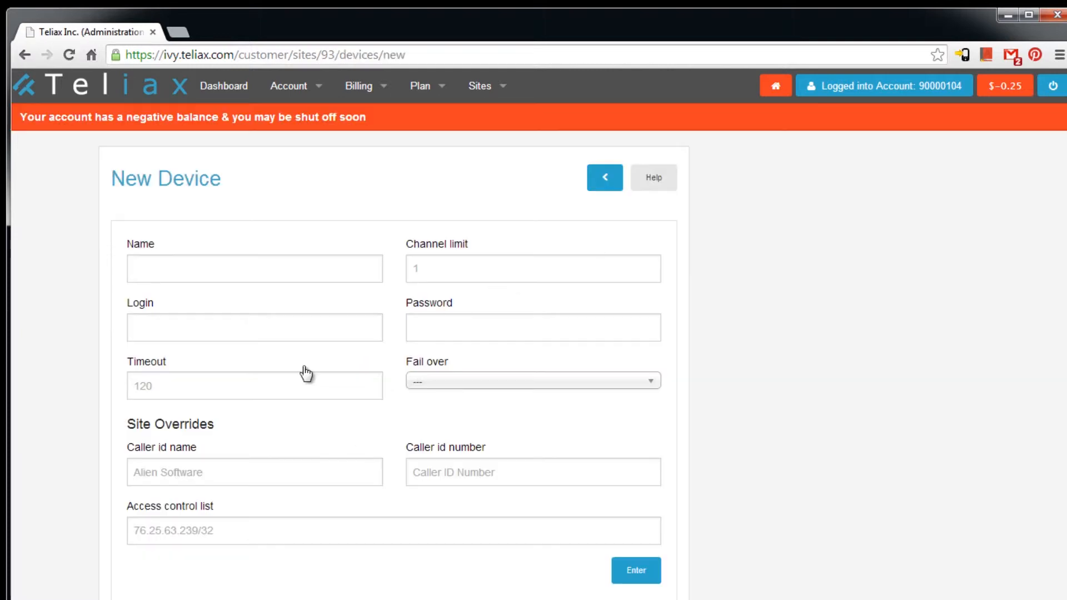
left_click(254, 273)
type("Joe Desk")
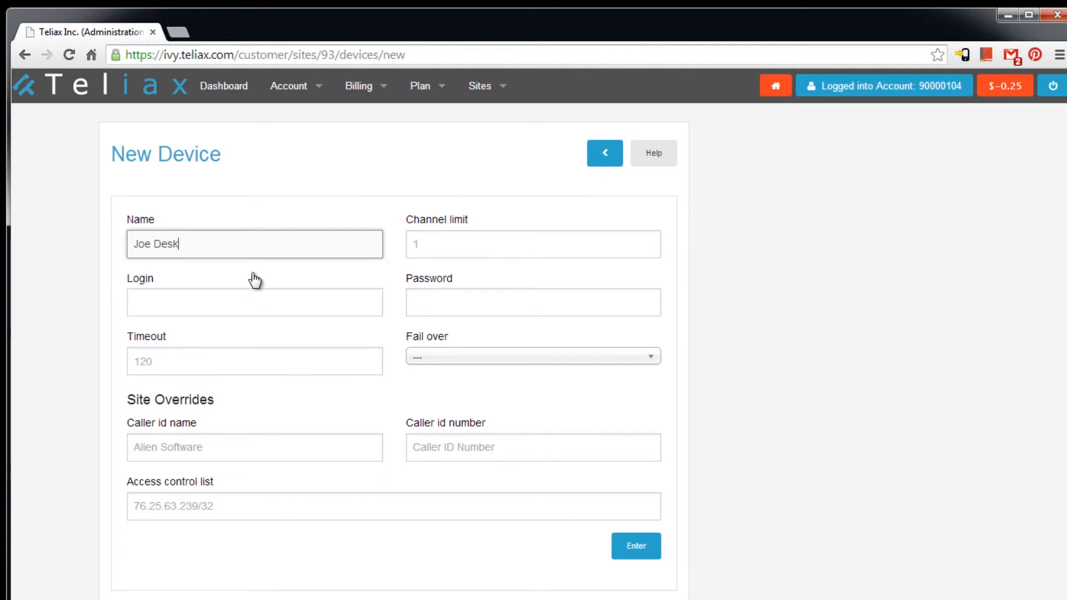
type("phone")
key("Tab")
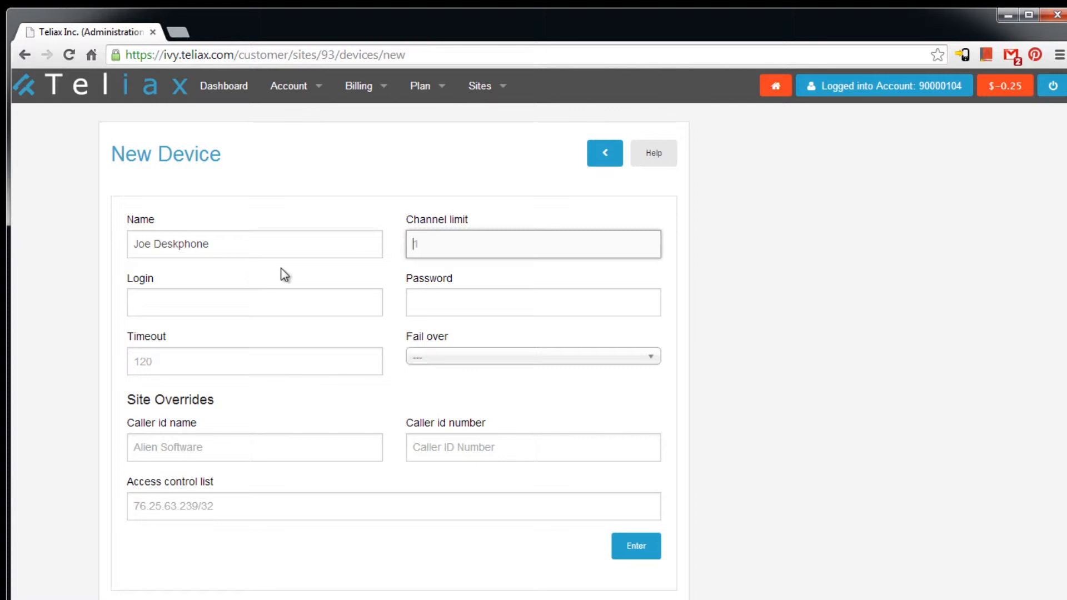
left_click(445, 249)
type("4")
key("Tab")
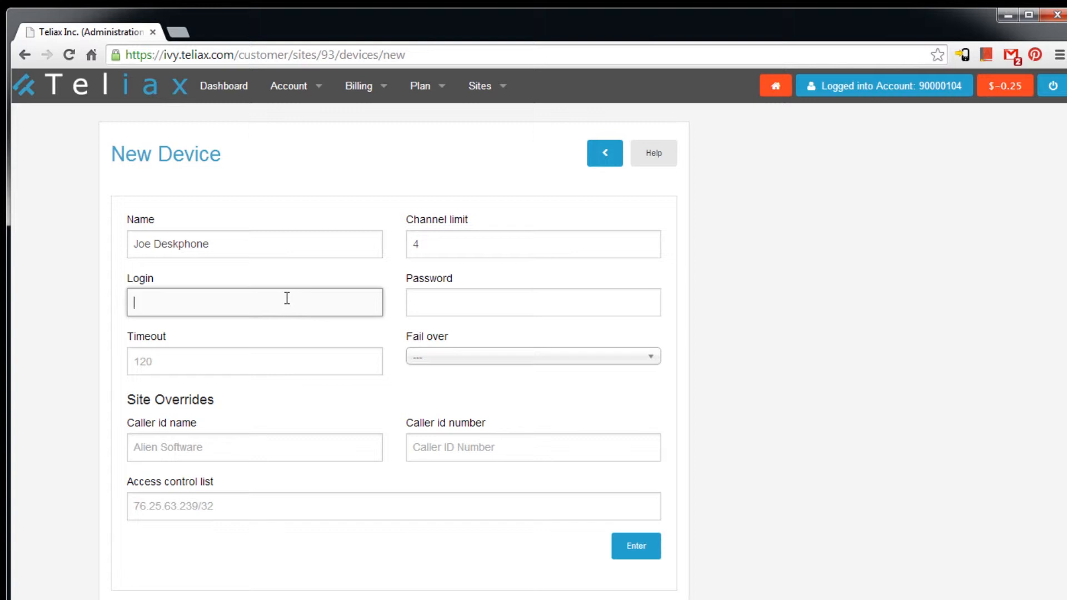
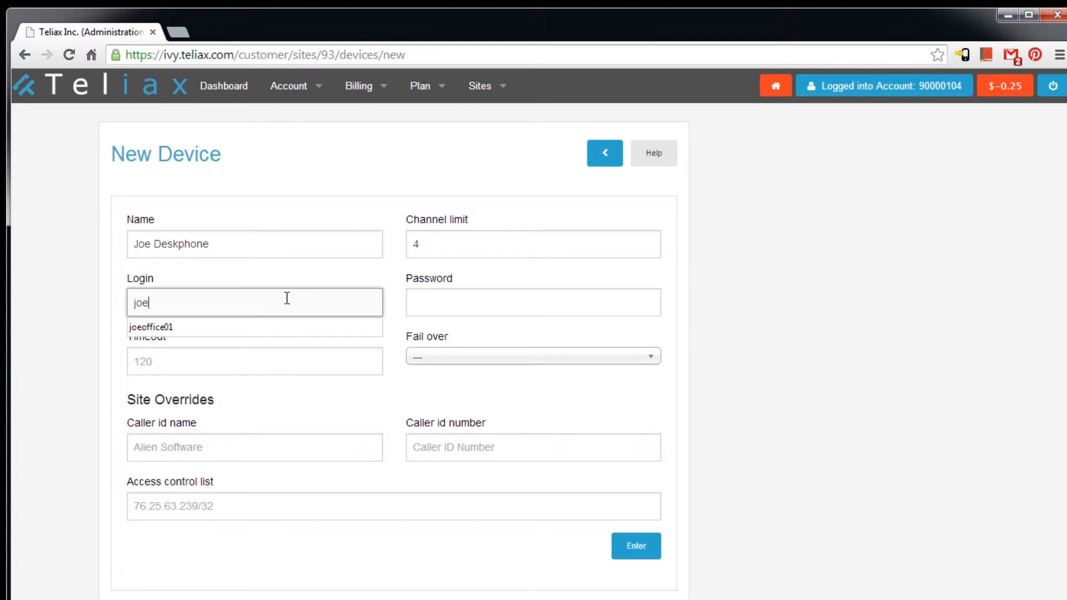
- Give the device its login and password, timeout 30, voicemail box fail over, and save it
key("Tab")
key("Tab")
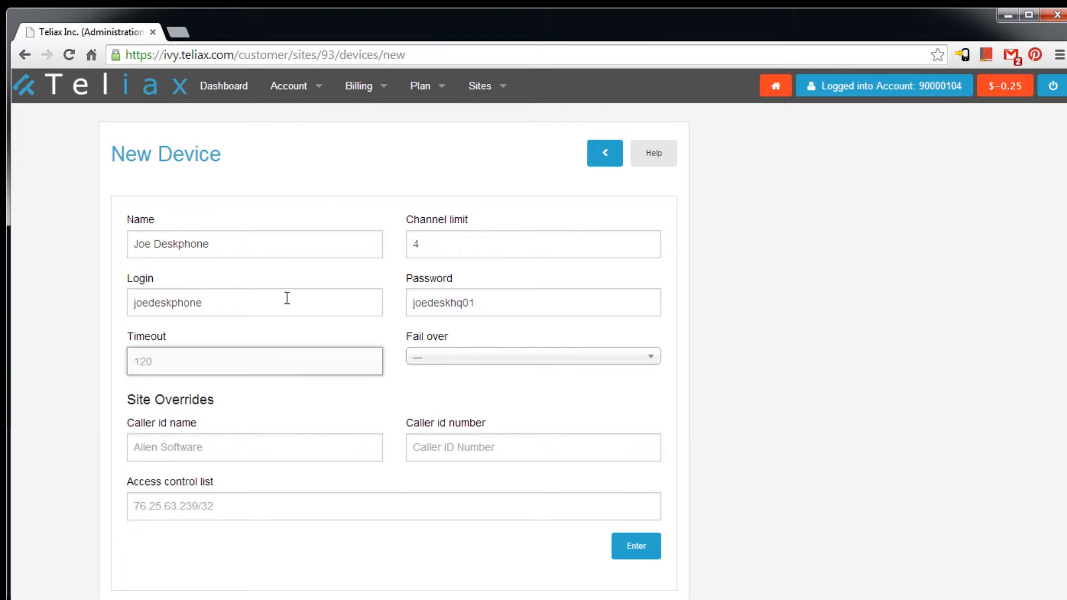
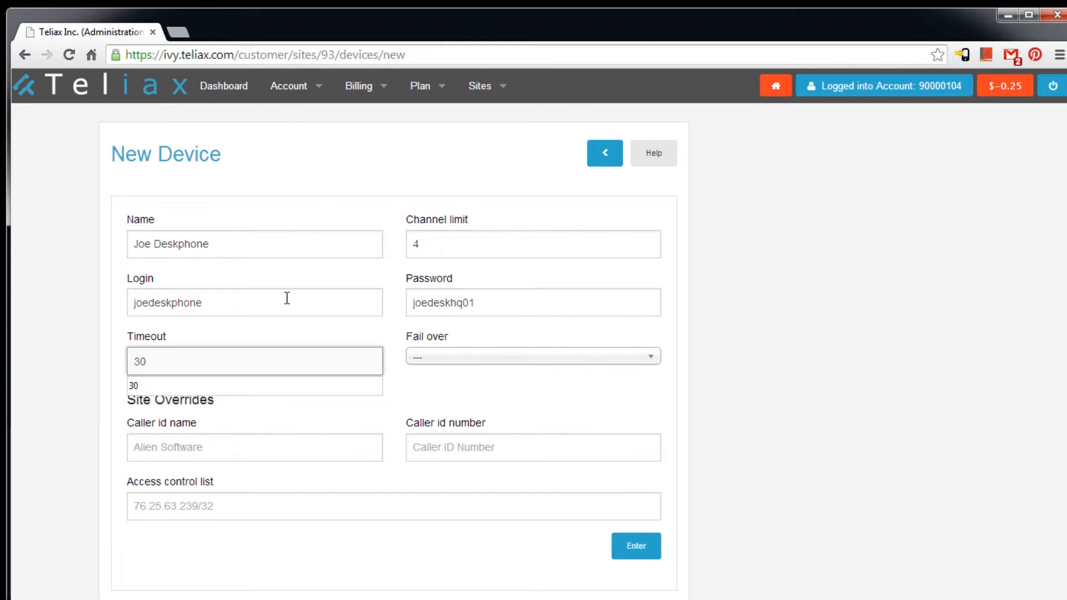
left_click(488, 357)
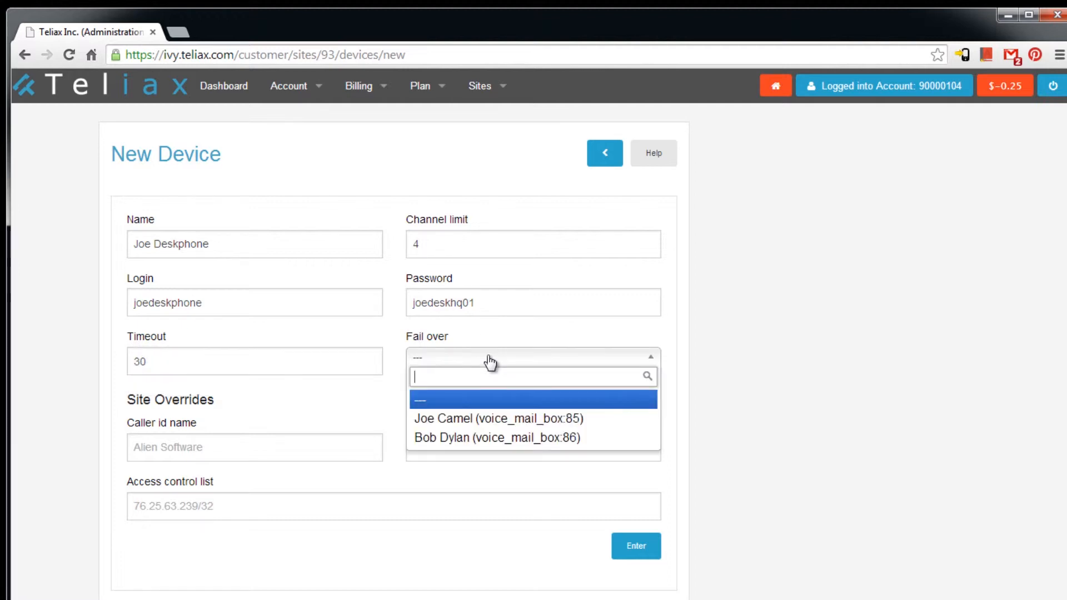
left_click(501, 422)
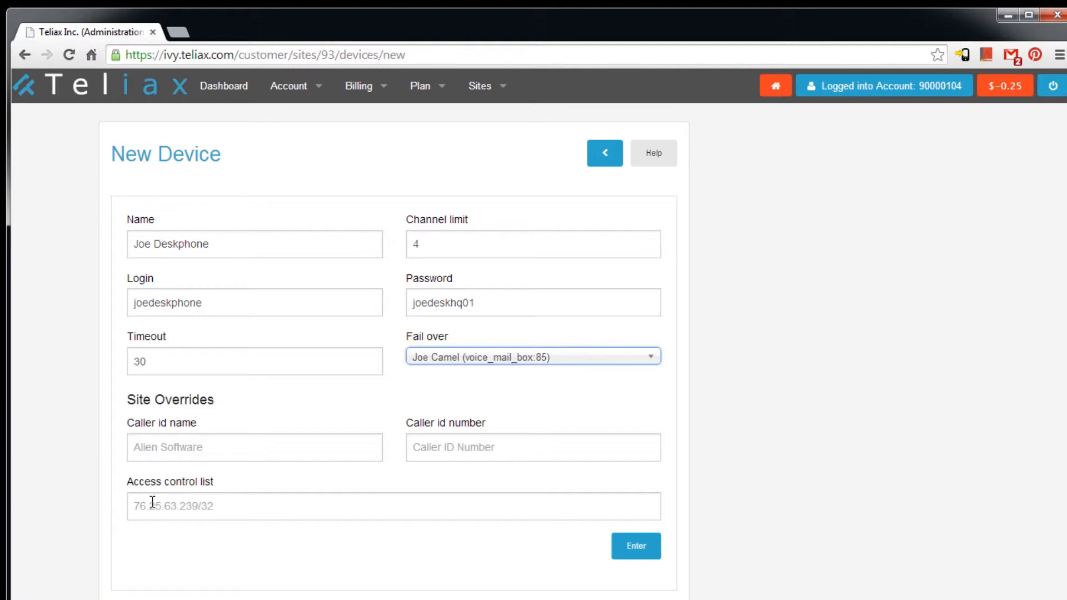
left_click(636, 544)
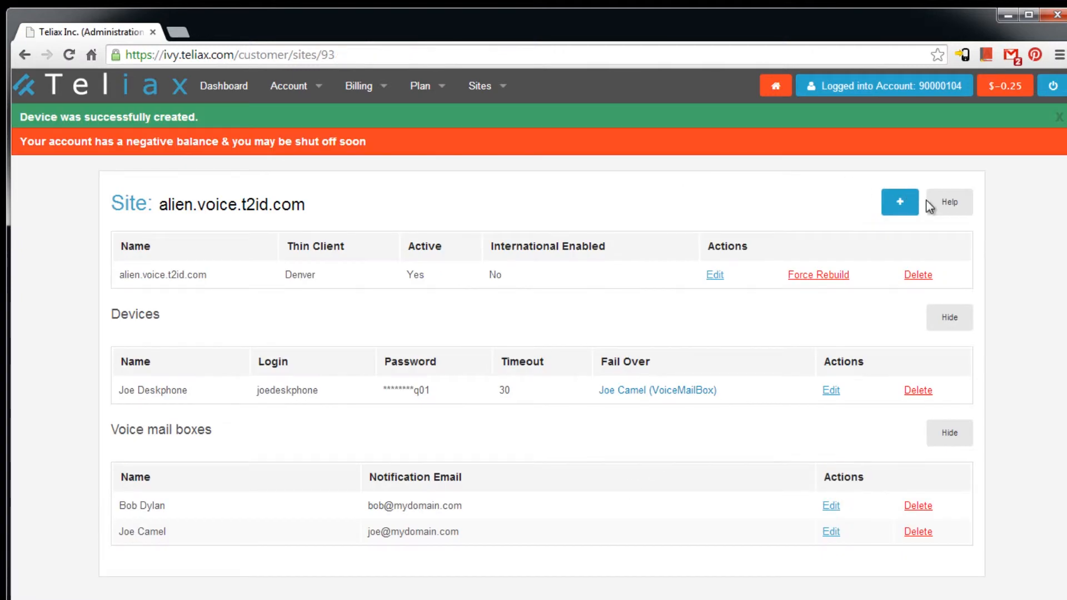
- Start a second device named for the second owner's desk phone with channel limit 4
left_click(900, 202)
left_click(792, 256)
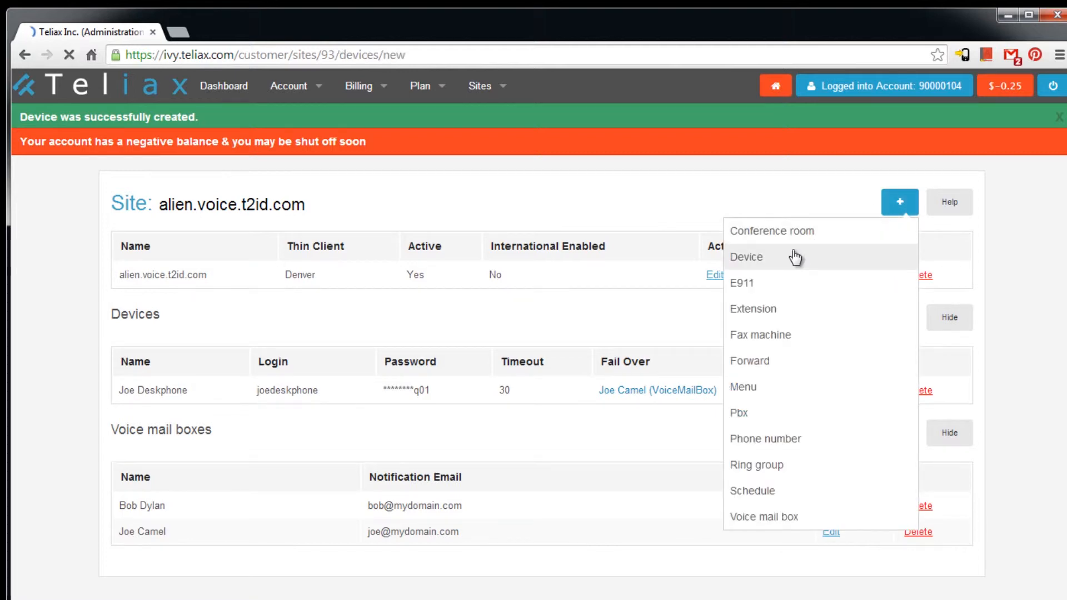
left_click(298, 270)
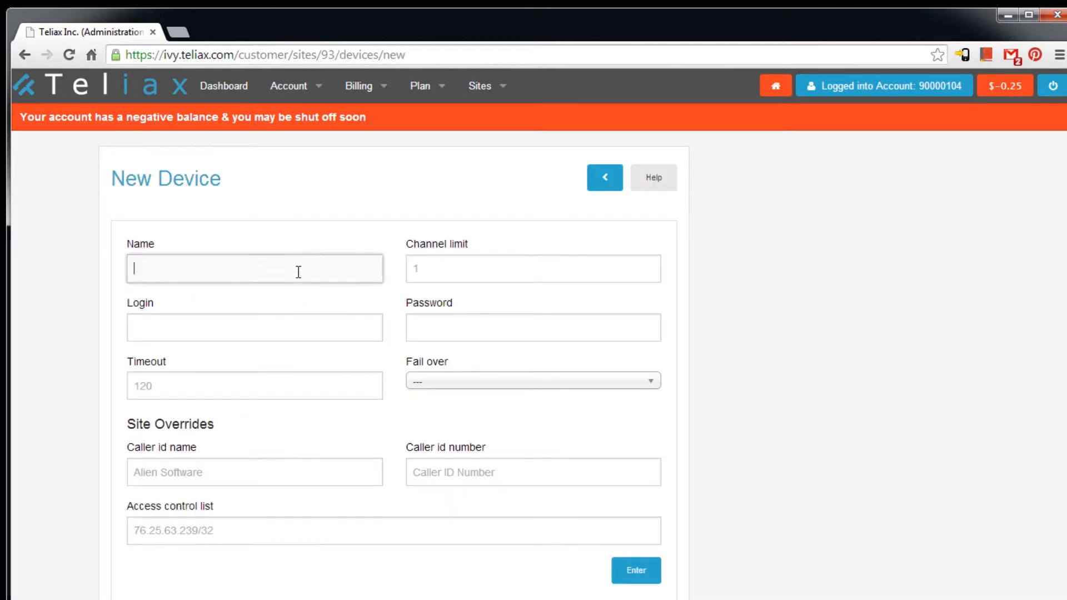
type("Bob")
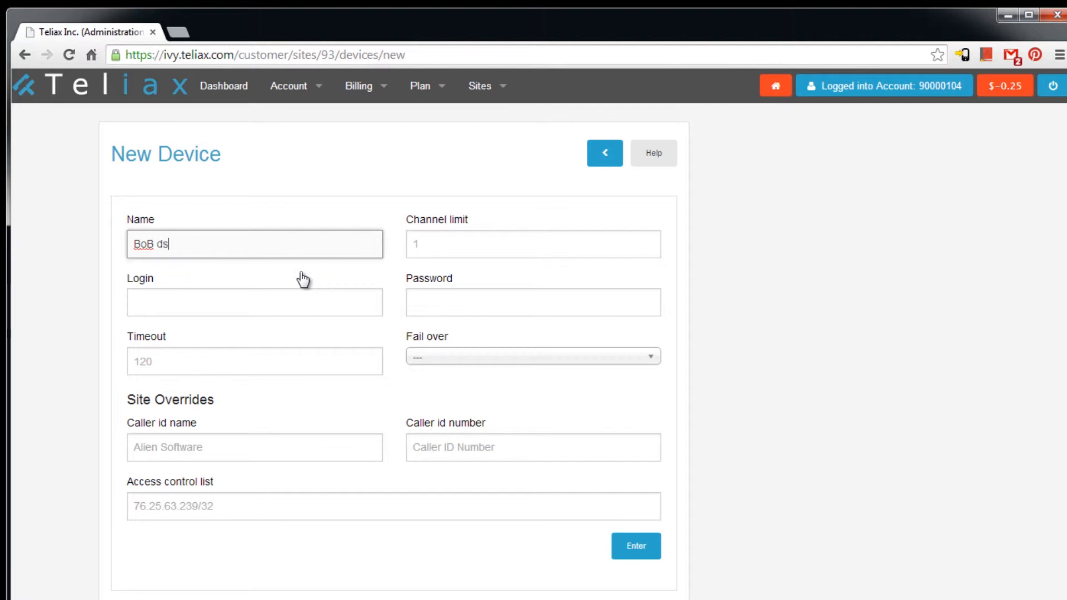
type(" DES")
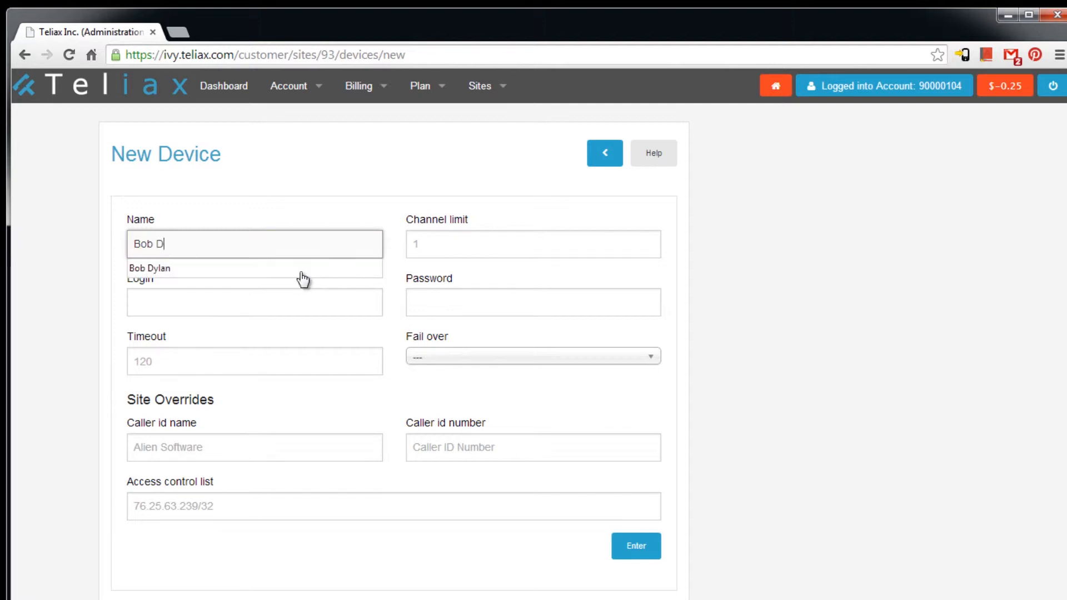
key("BackSpace")
key("BackSpace")
type("eskphone")
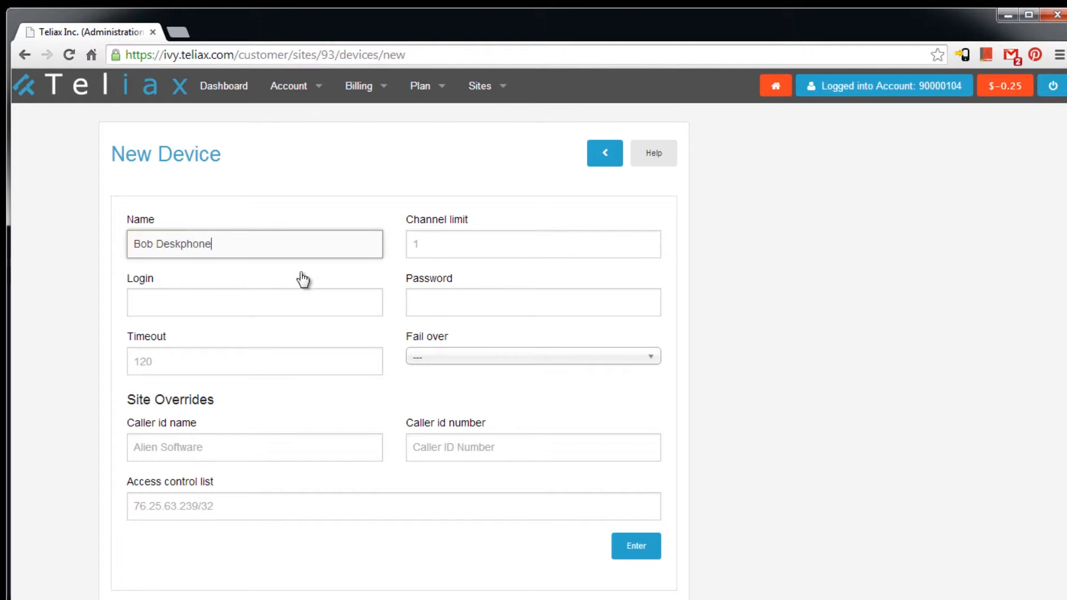
key("Tab")
type("4")
- Set its login, password, timeout 30 and the other voicemail box as fail over, then save
key("Tab")
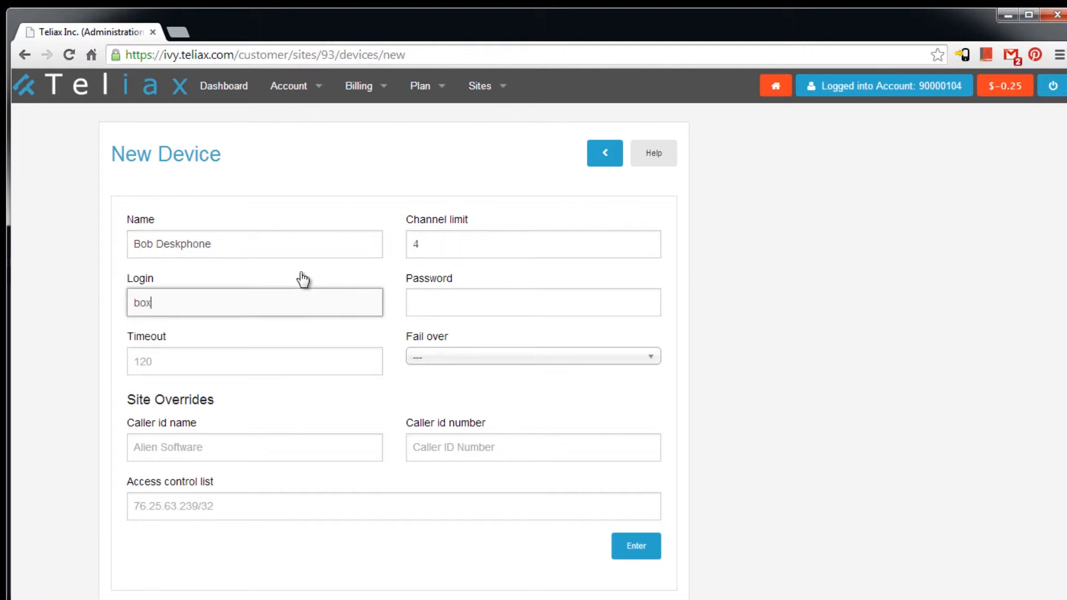
key("Tab")
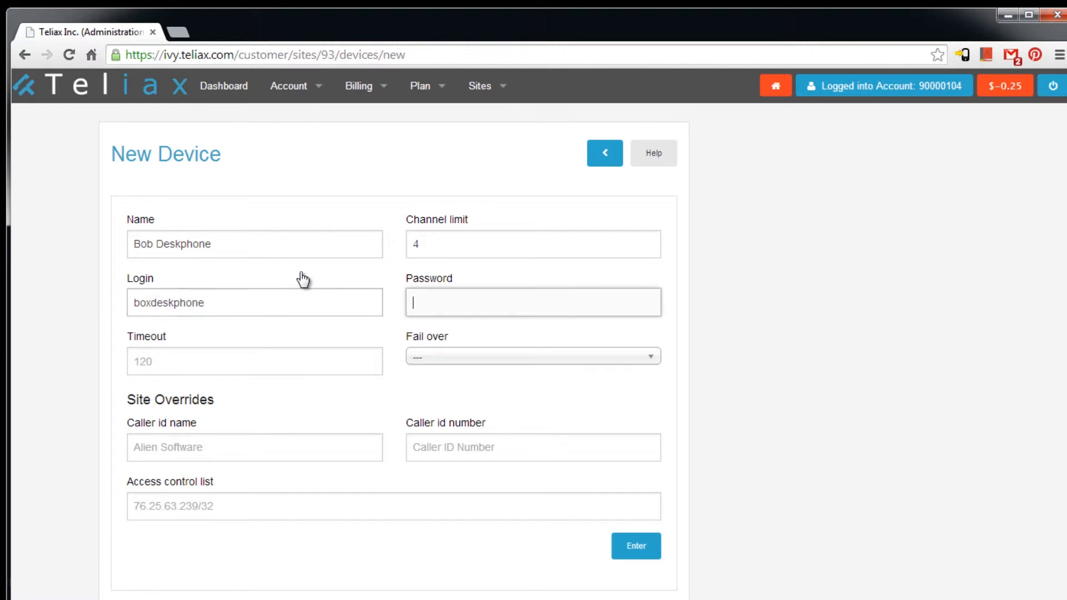
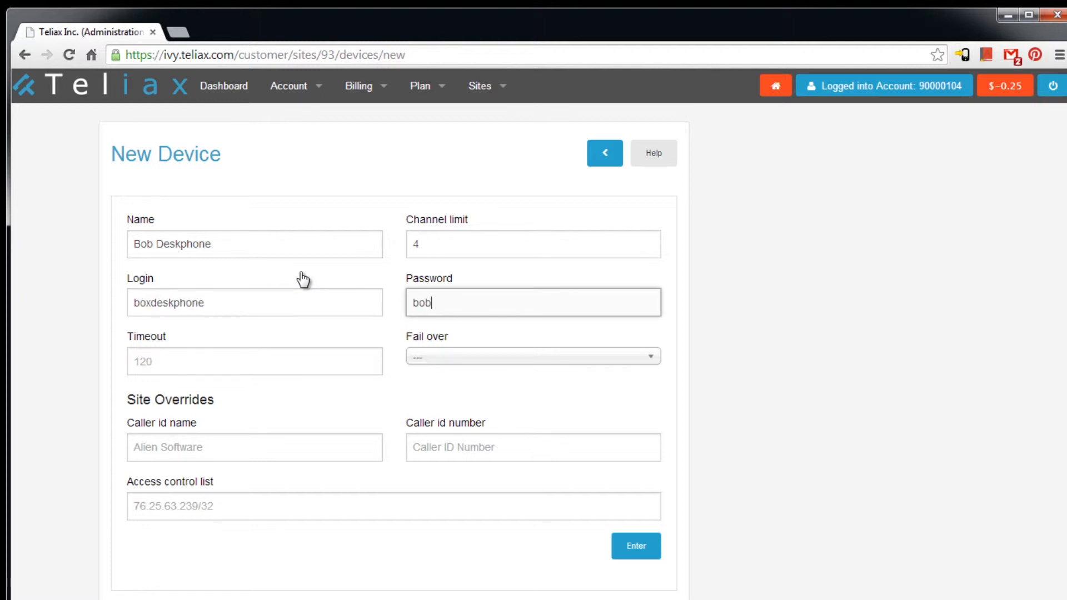
key("Tab")
key("Tab")
left_click(470, 362)
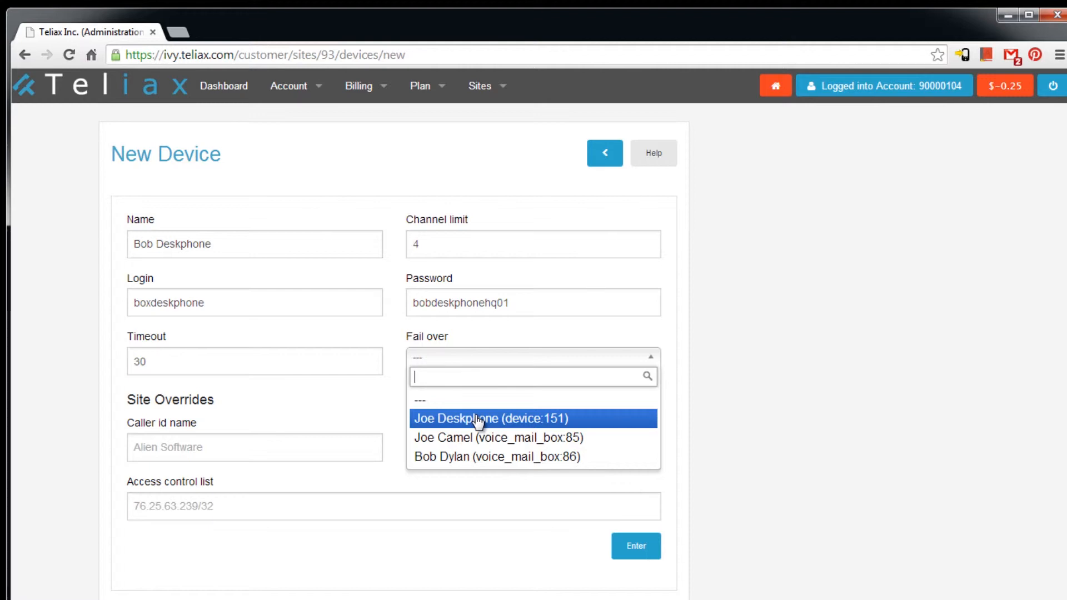
left_click(478, 459)
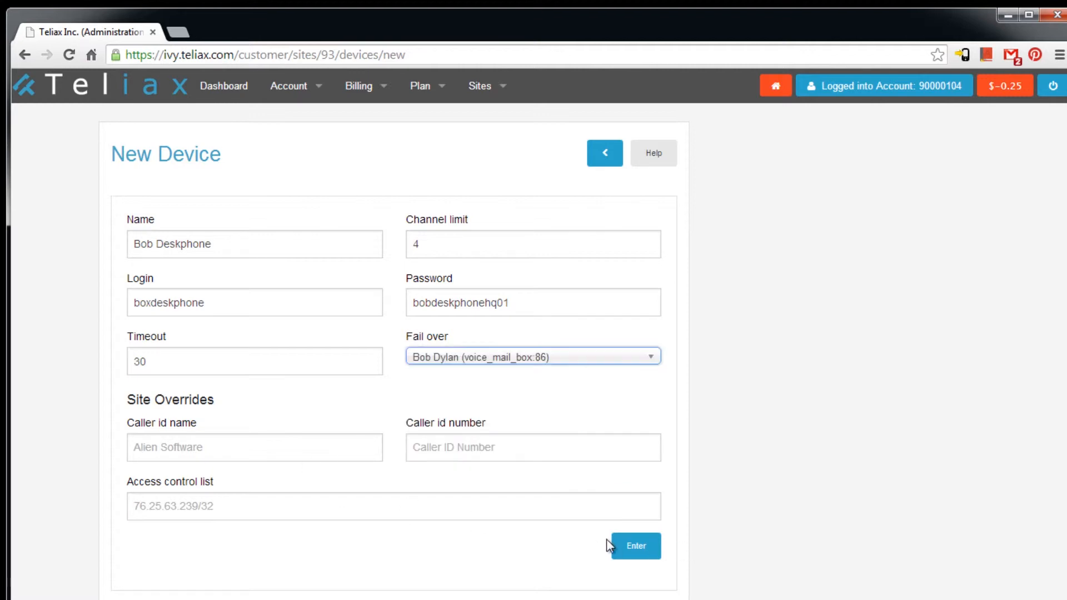
left_click(637, 550)
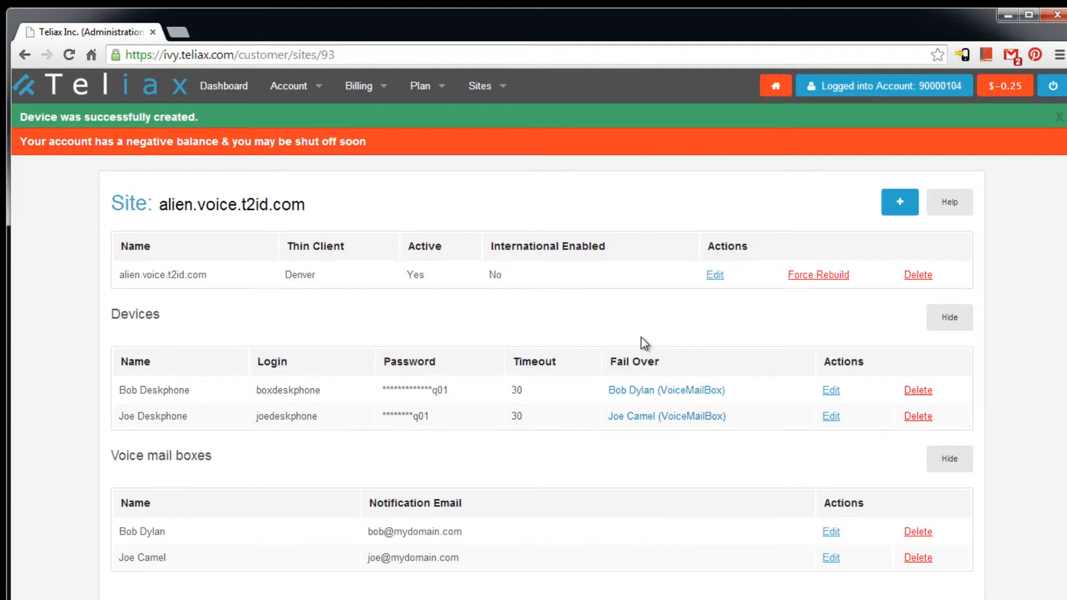
left_click(894, 204)
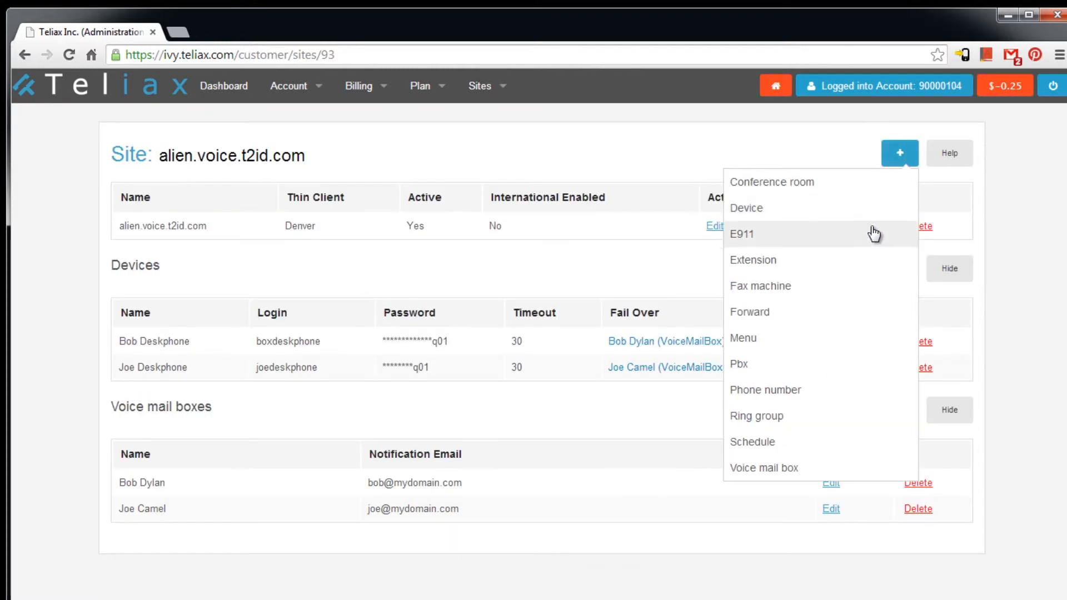
- Create ring group 'Sales' with timeout 30, ringing both desk phones and failing over to voicemail
left_click(803, 413)
left_click(267, 275)
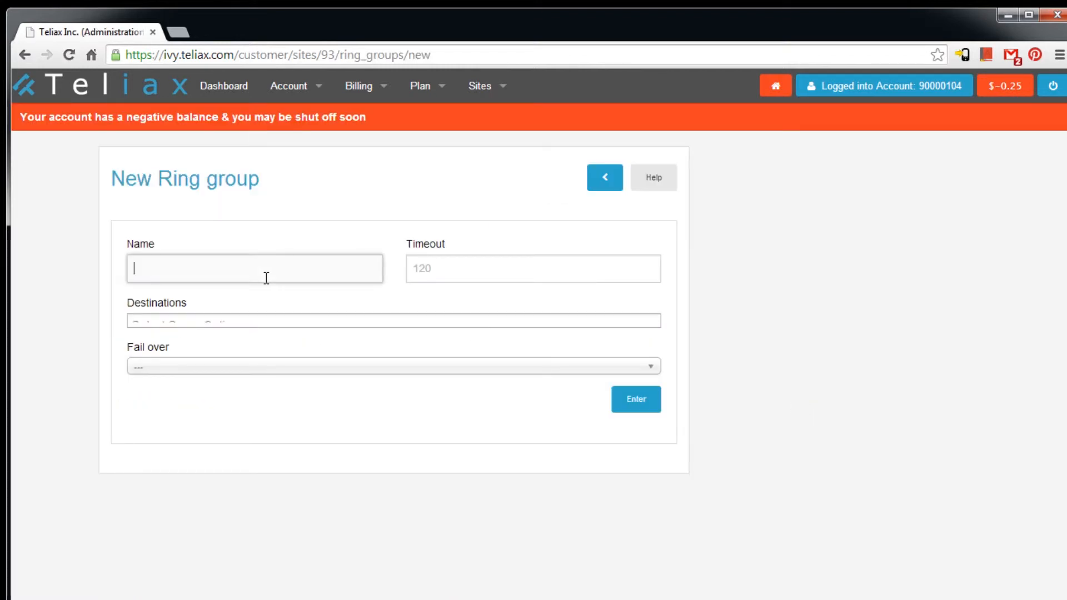
type("Sales")
key("Tab")
type("30")
key("Tab")
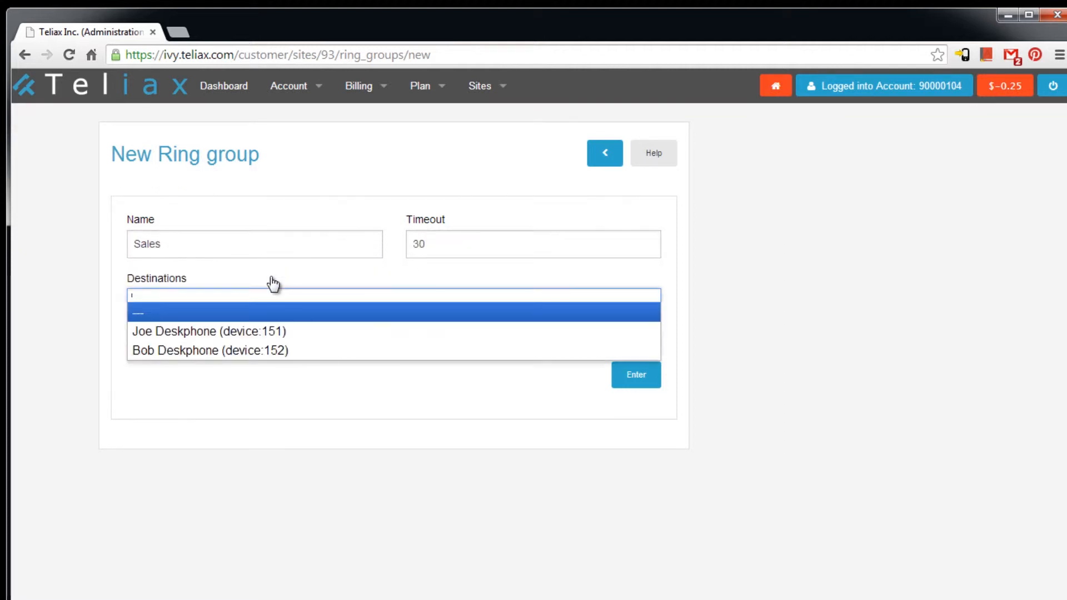
left_click(287, 332)
left_click(350, 298)
left_click(309, 362)
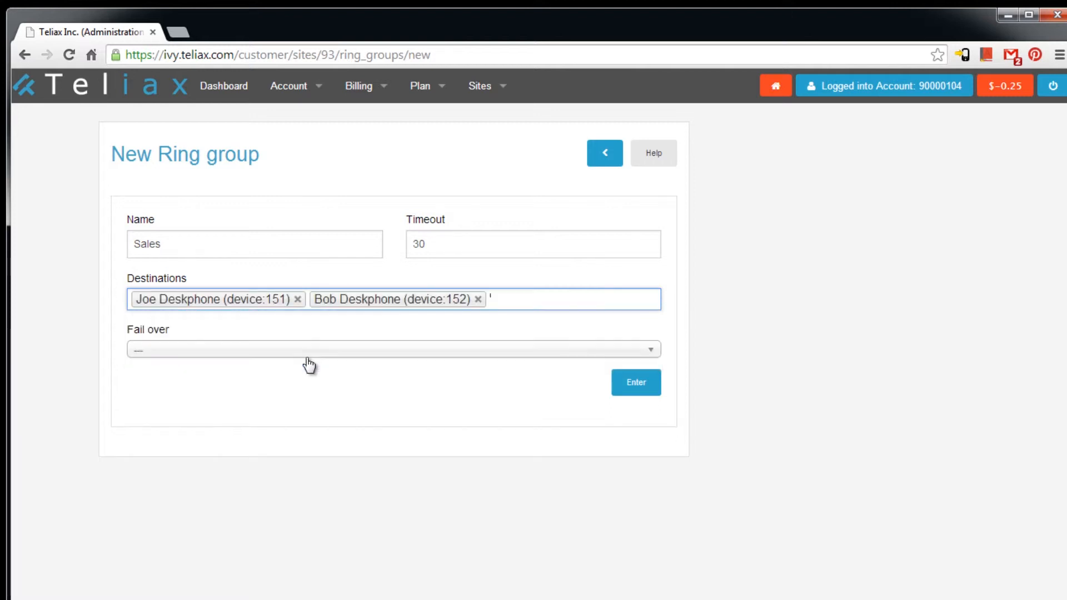
left_click(305, 358)
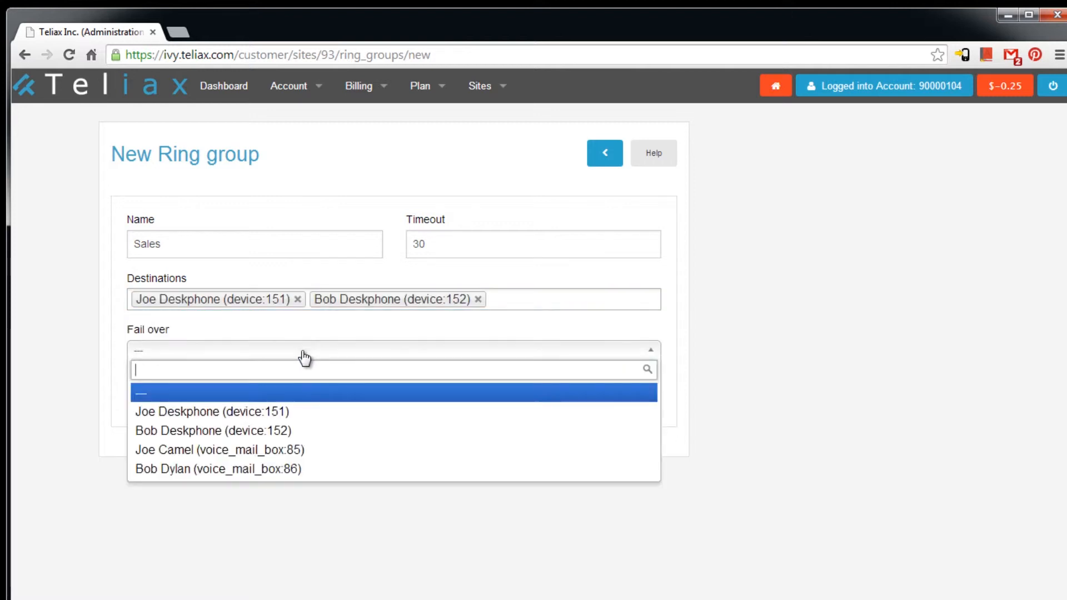
left_click(258, 452)
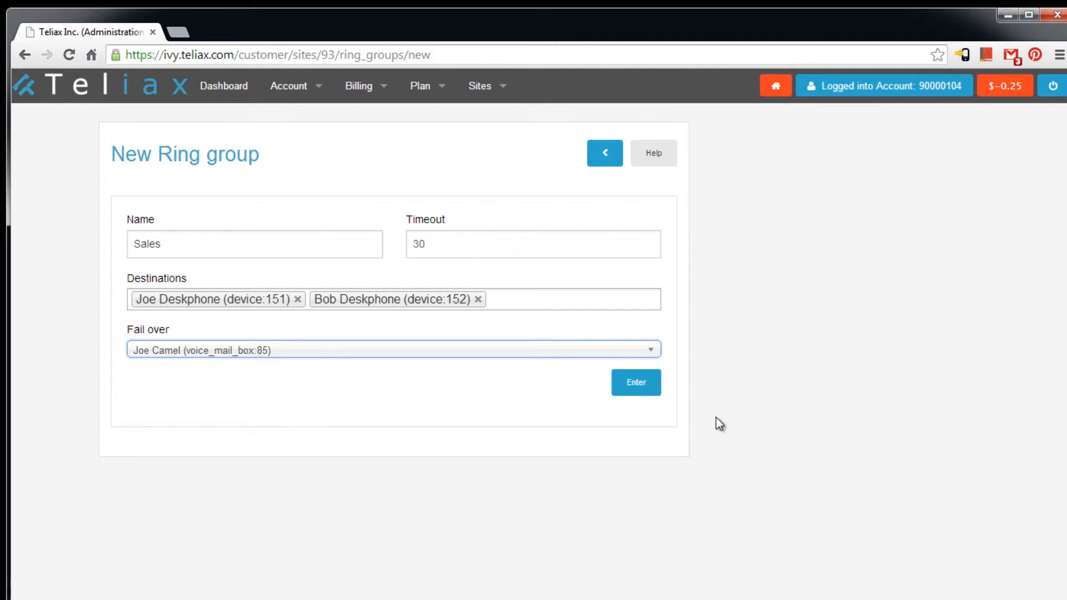
left_click(642, 391)
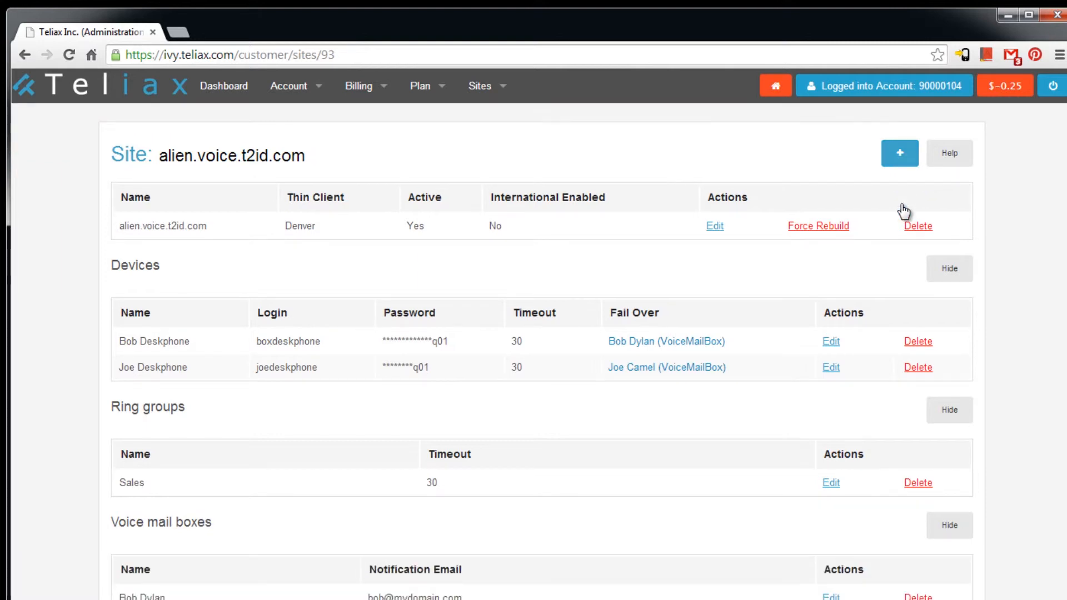
- Start a new extension with its name taken from autofill, and read the extension help
left_click(899, 165)
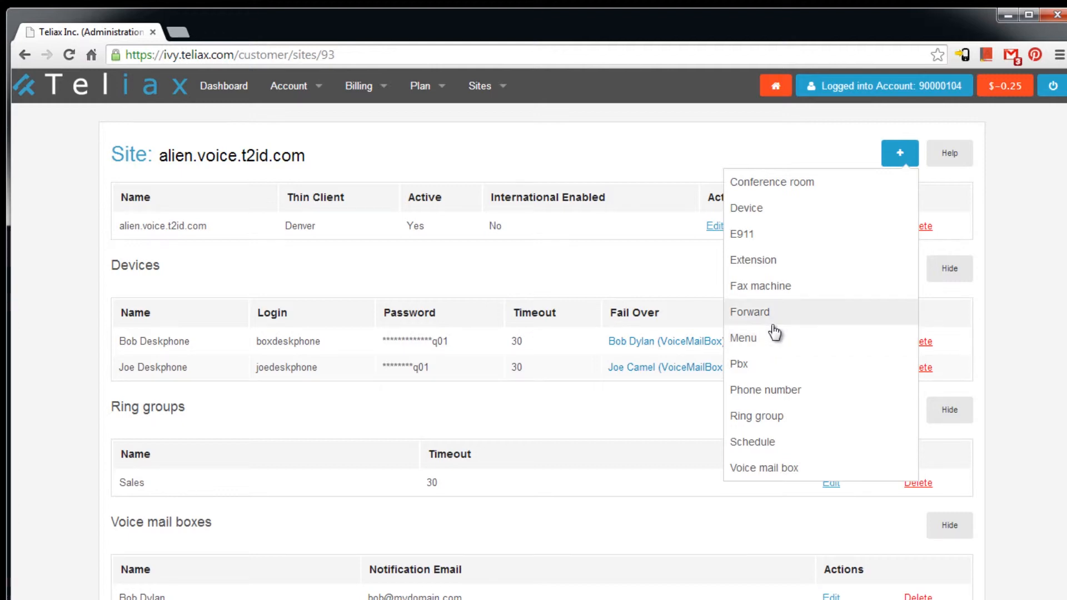
left_click(772, 262)
left_click(222, 271)
type("Bob")
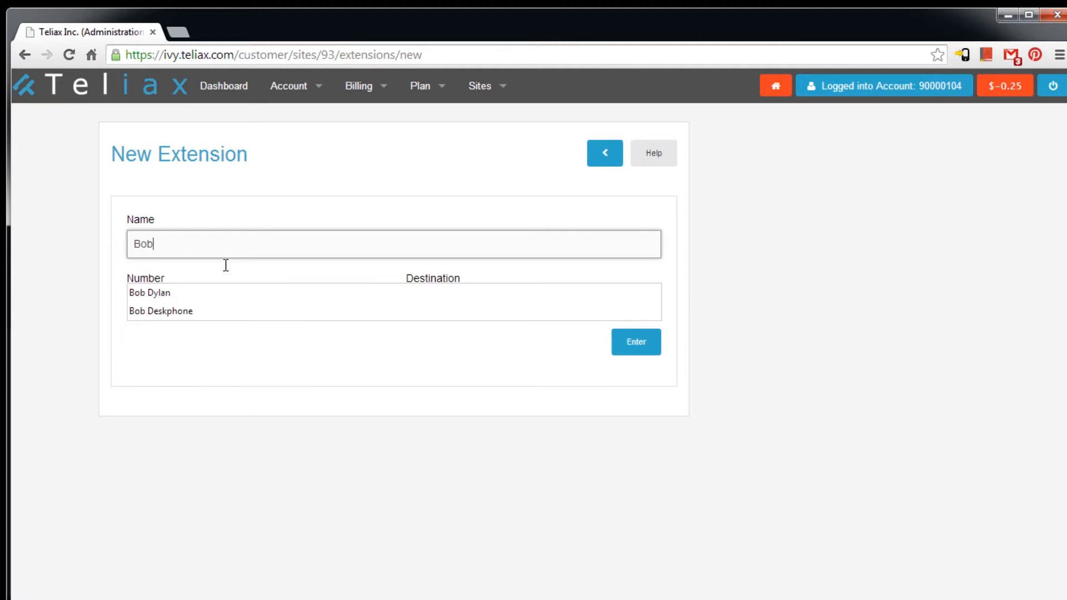
key("Down")
key("Tab")
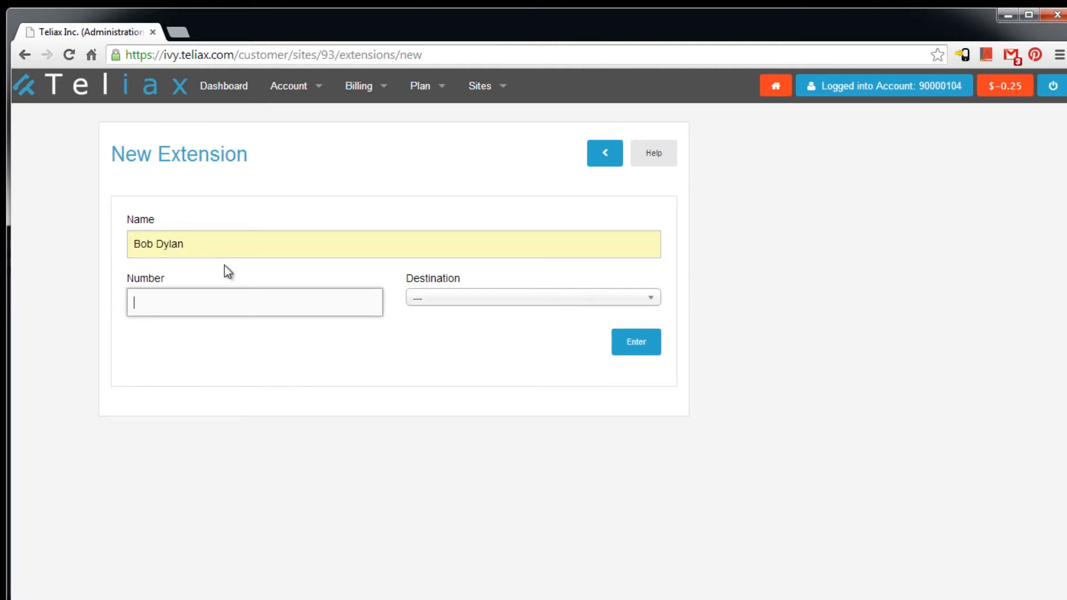
left_click(664, 153)
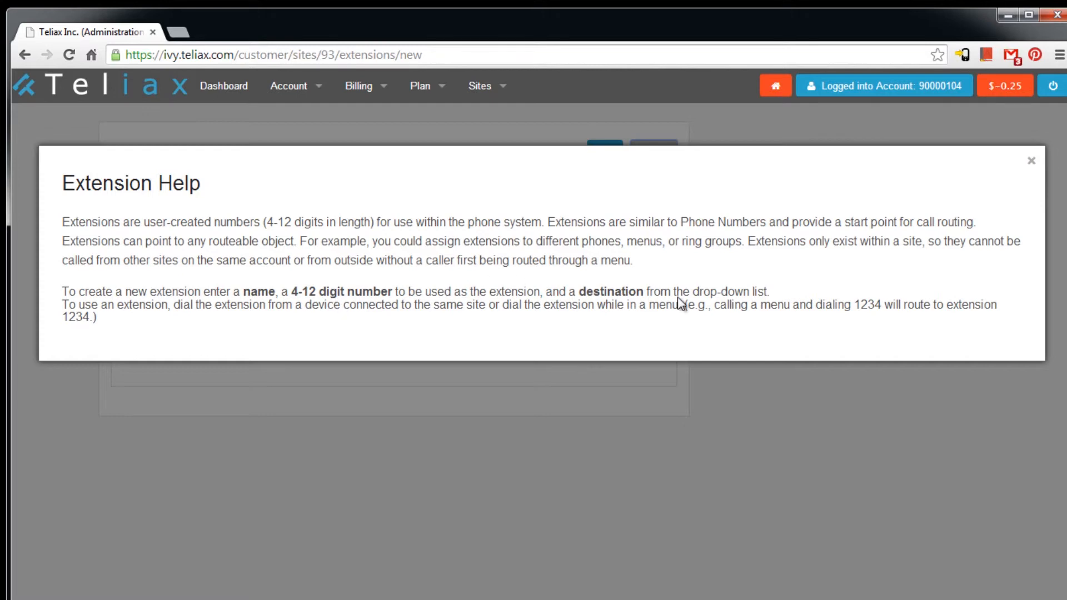
key("Escape")
- Save extension number 3000 routed to device 152, correcting the rejected three-digit number
left_click(248, 308)
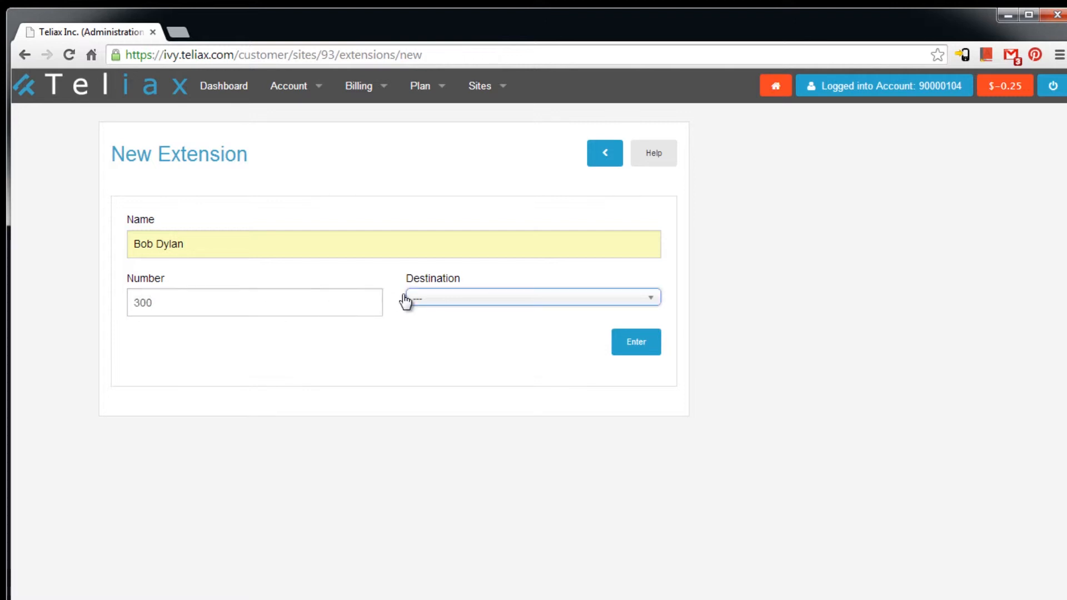
left_click(442, 300)
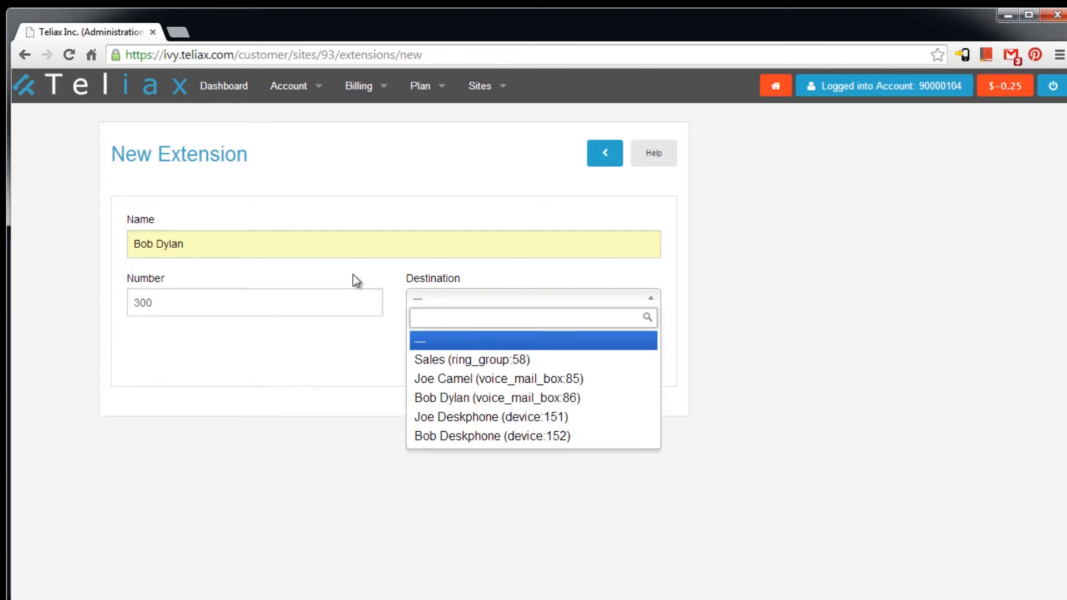
left_click(454, 439)
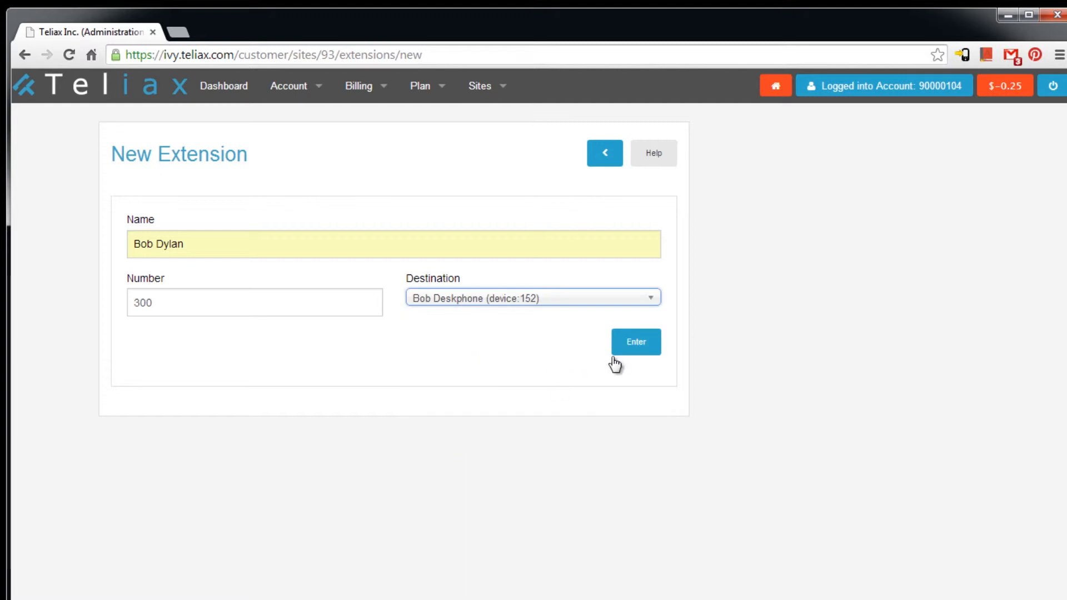
left_click(647, 345)
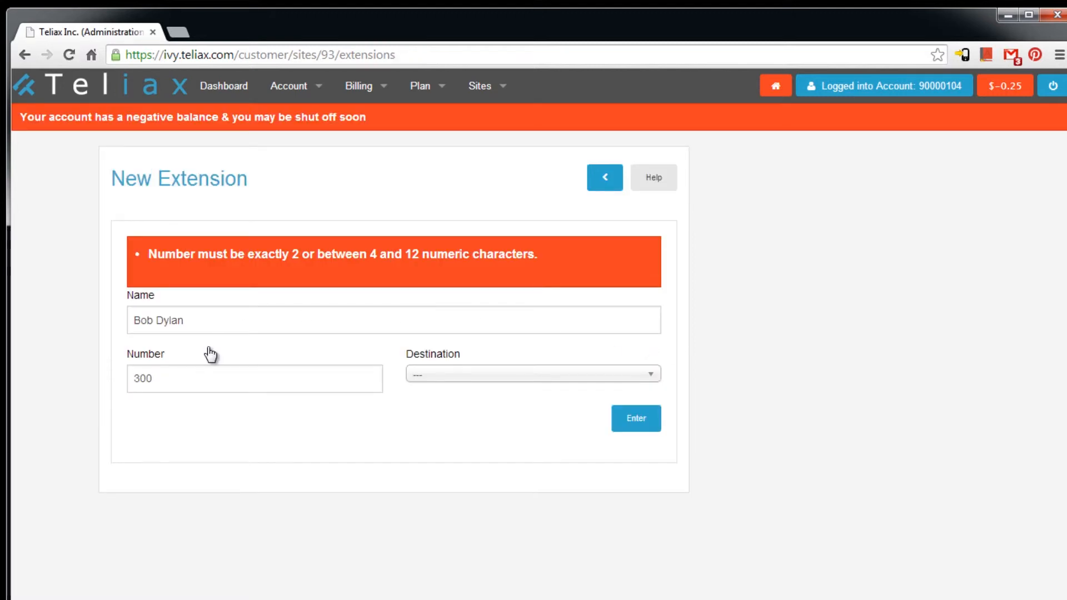
left_click(163, 354)
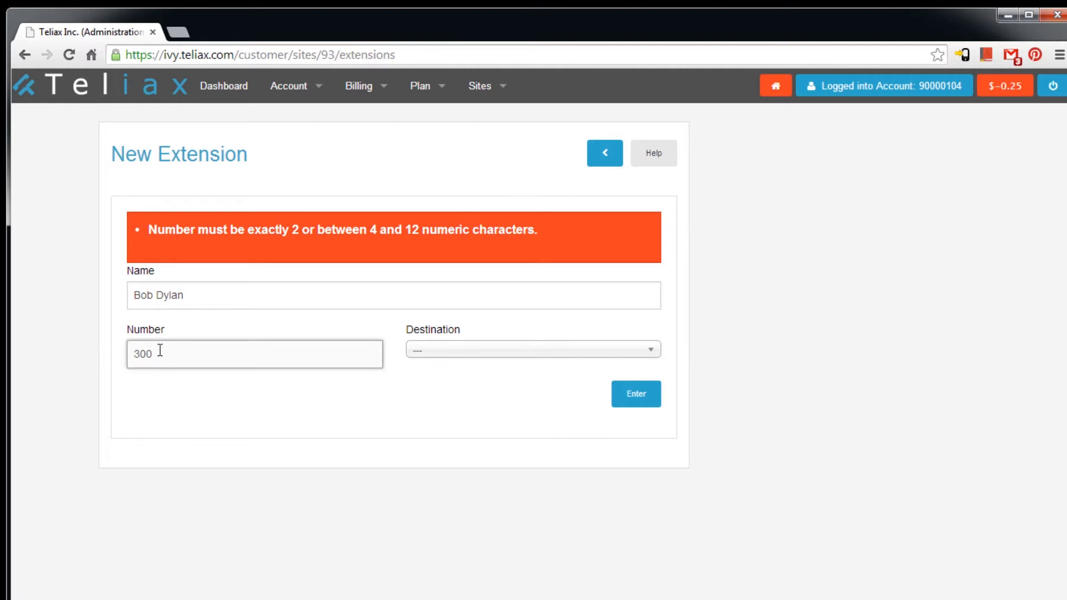
type("0")
left_click(528, 350)
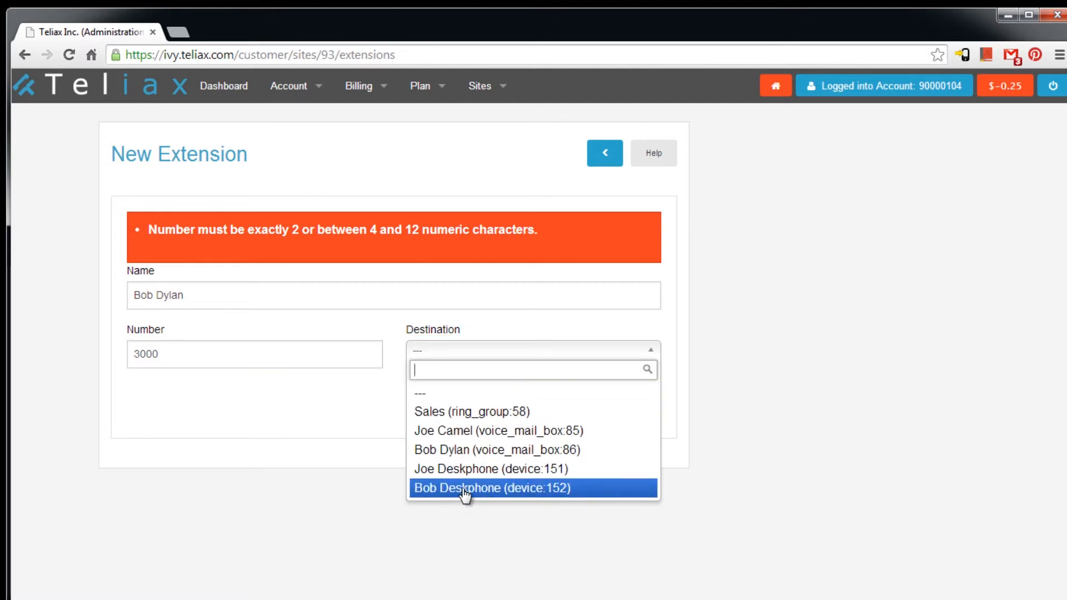
left_click(465, 489)
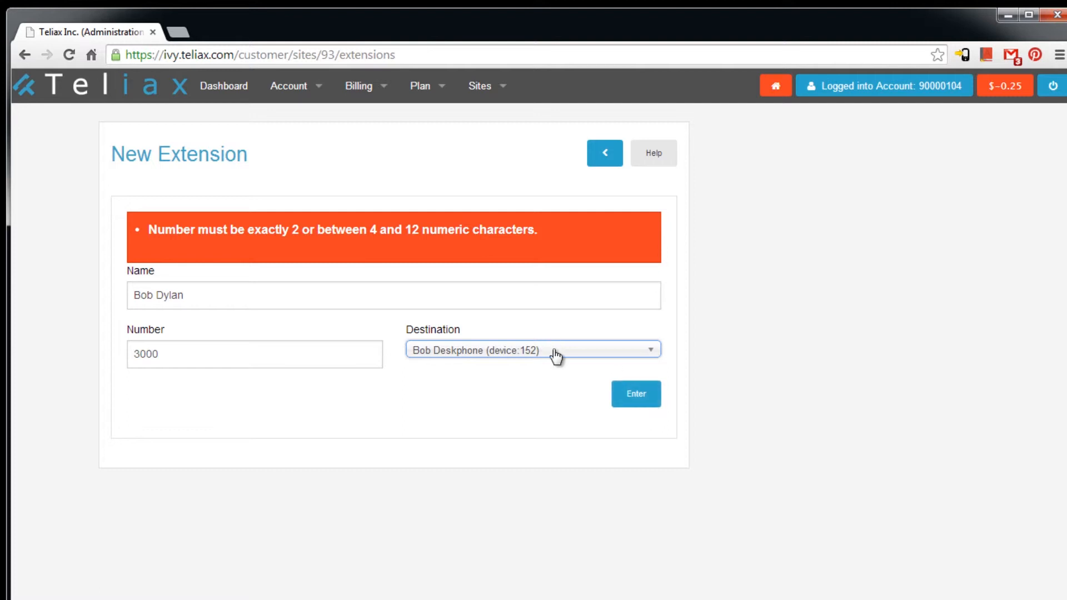
left_click(638, 396)
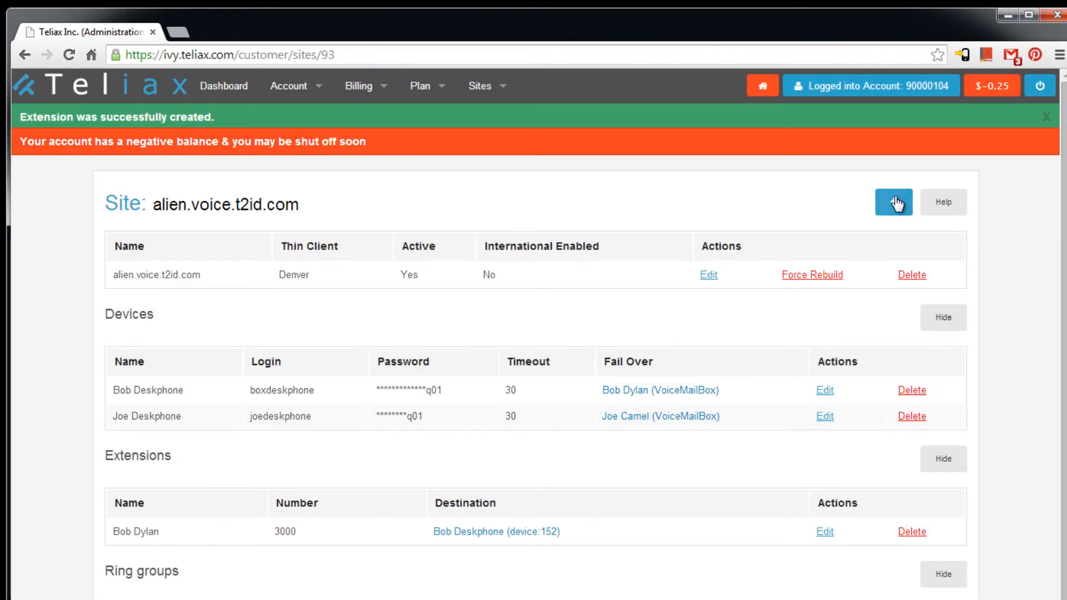
left_click(890, 206)
- Add extension 3001 with its autofilled name, routed to desk phone device 151
left_click(780, 310)
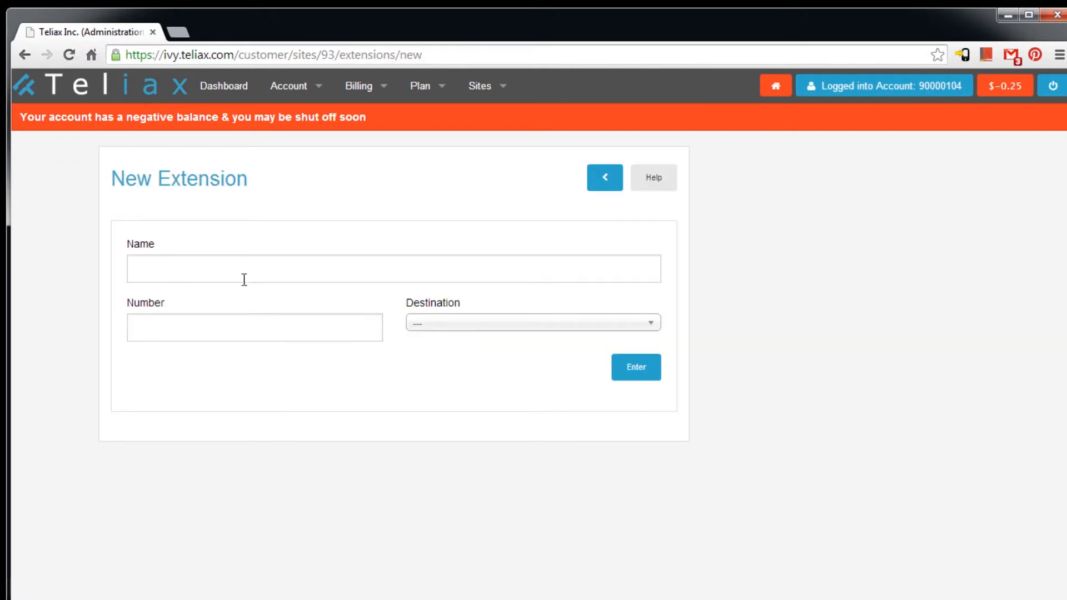
left_click(234, 270)
type("Joe")
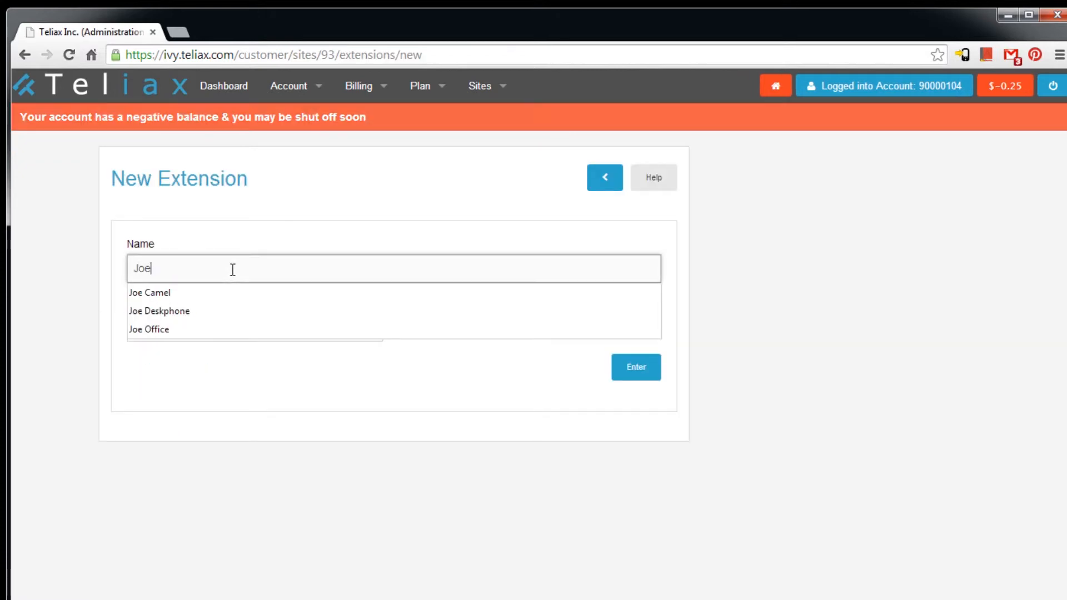
key("Down")
key("Tab")
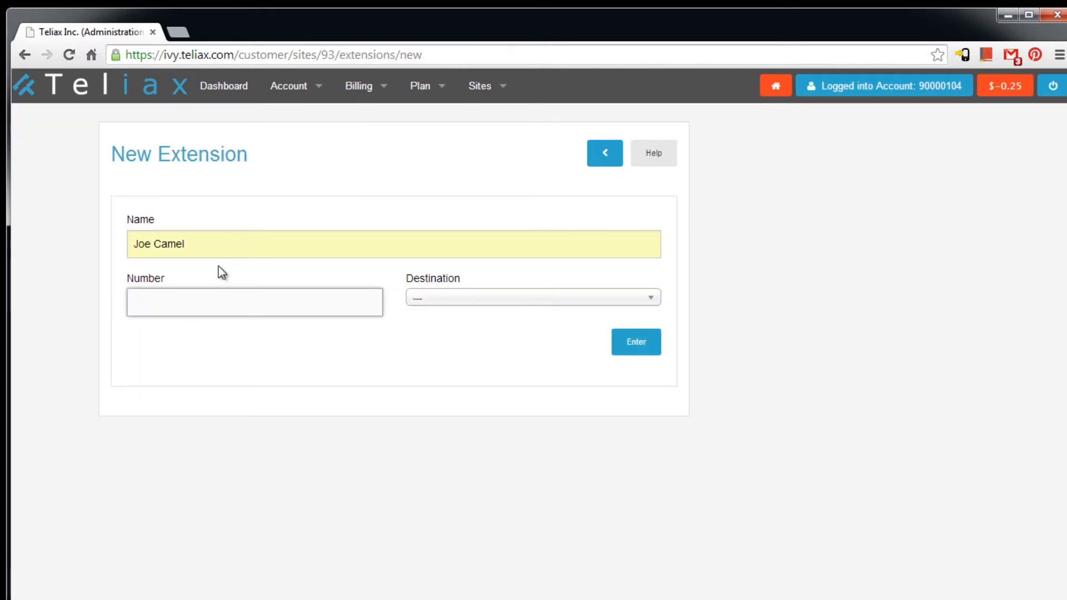
type("3001")
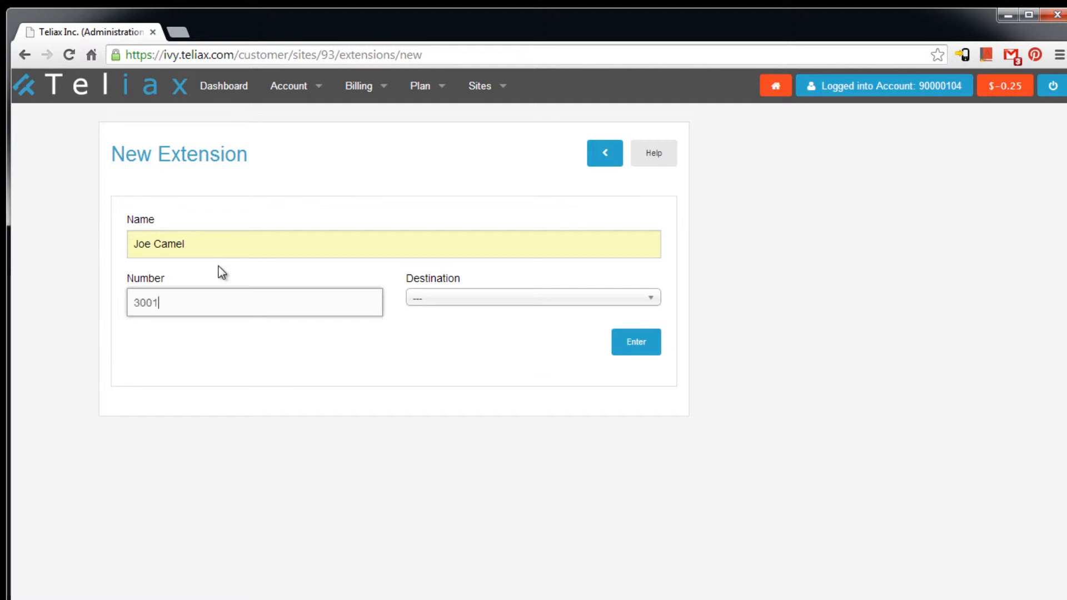
left_click(477, 300)
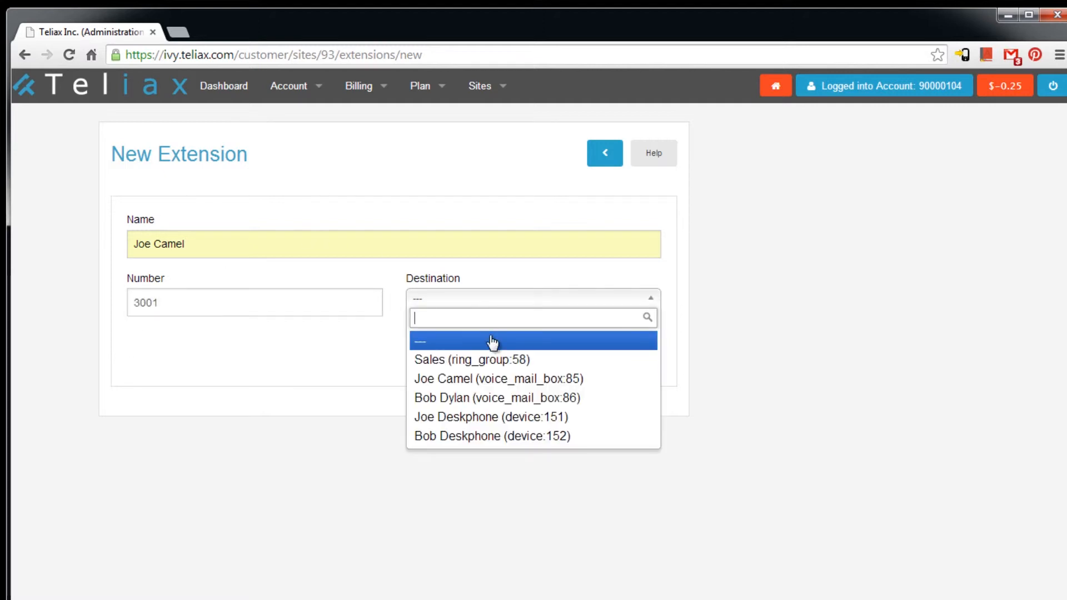
left_click(509, 422)
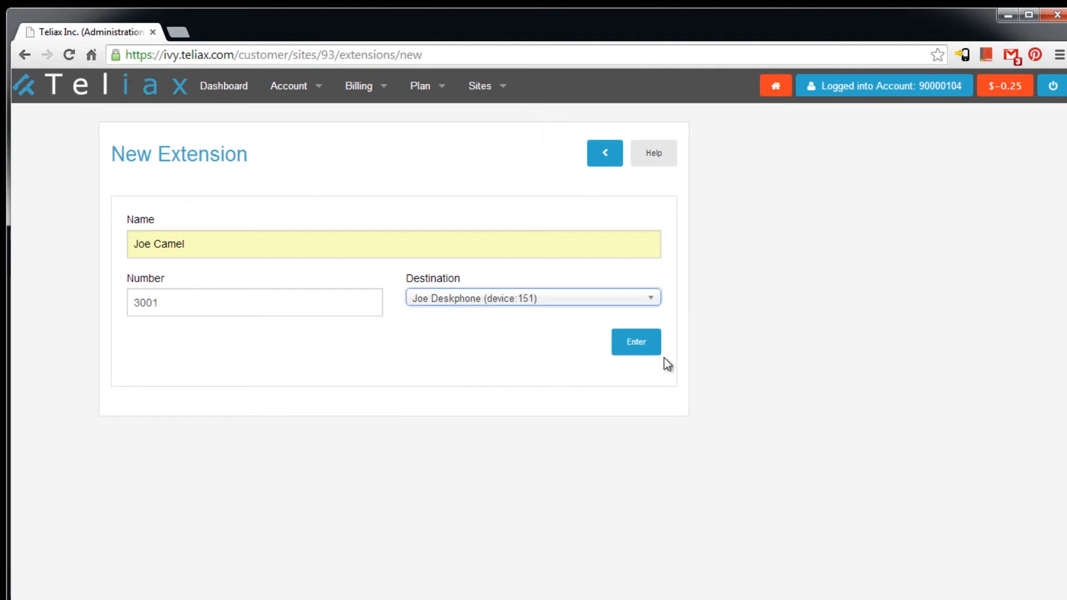
left_click(639, 345)
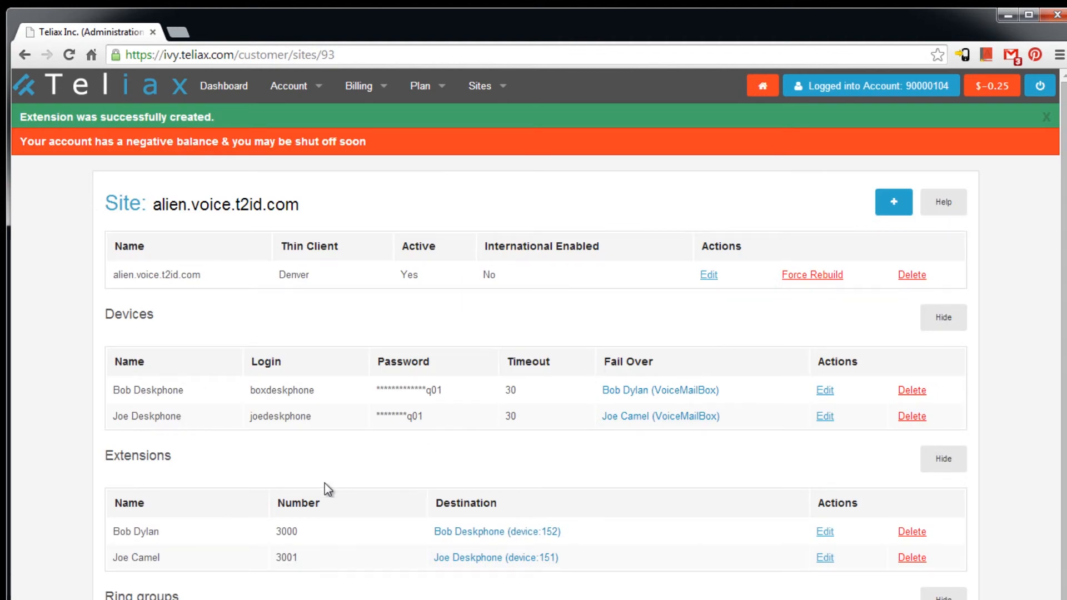
- Begin a conference room 'Sales Conf' on the default profile and open its help
scroll(303, 555, "down", 1)
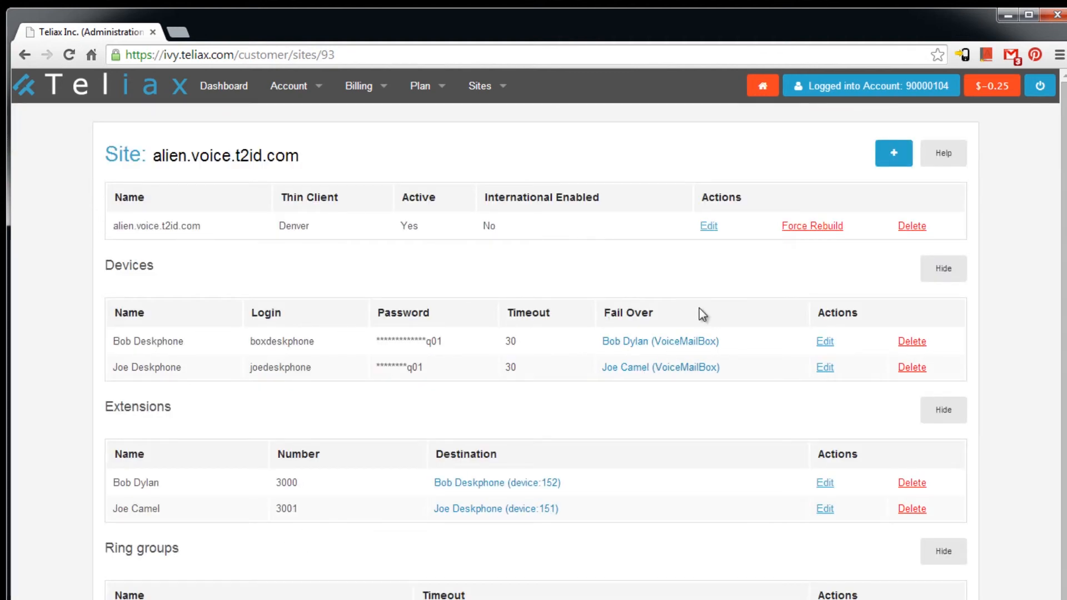
left_click(888, 159)
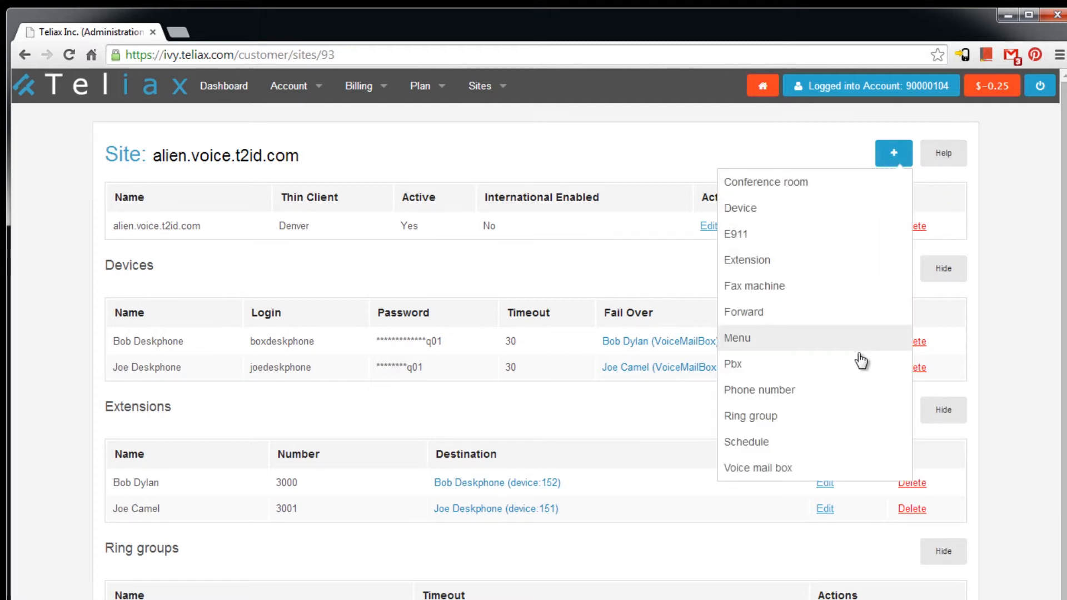
left_click(842, 197)
left_click(259, 265)
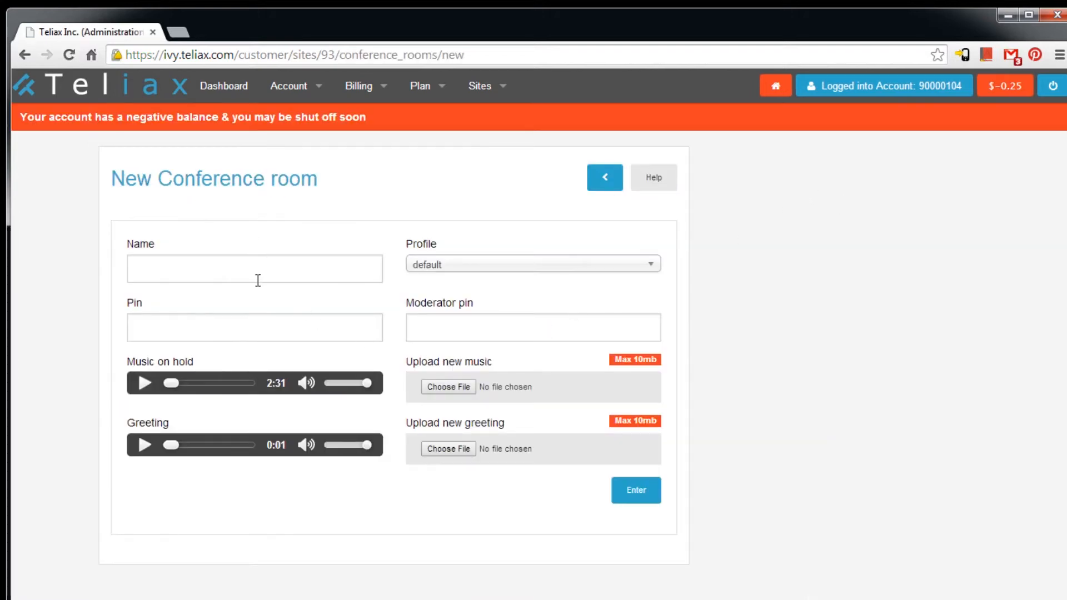
type("Sales Con")
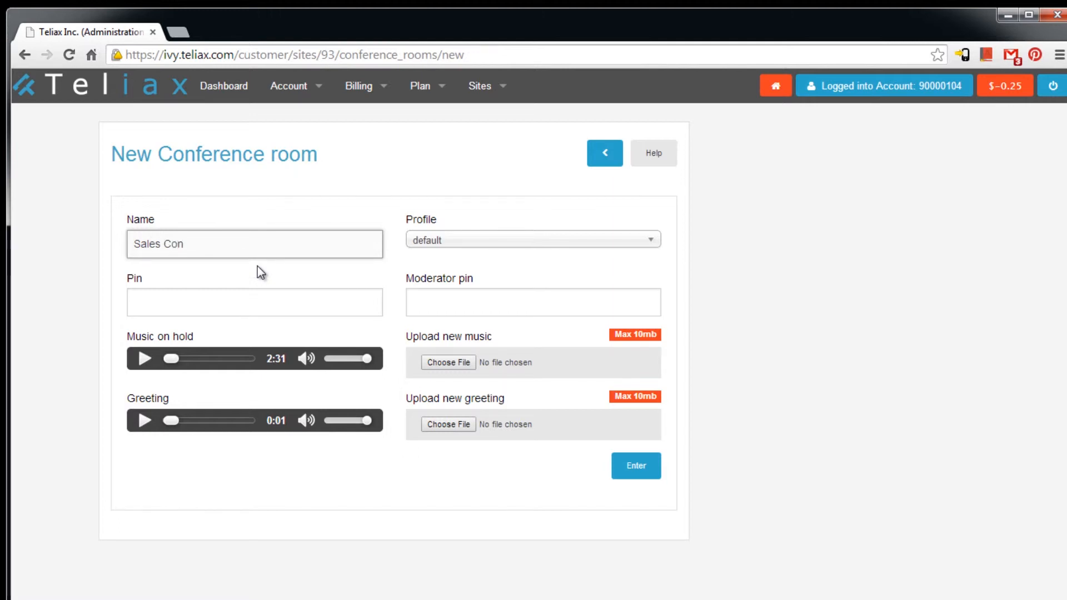
type("f")
key("Tab")
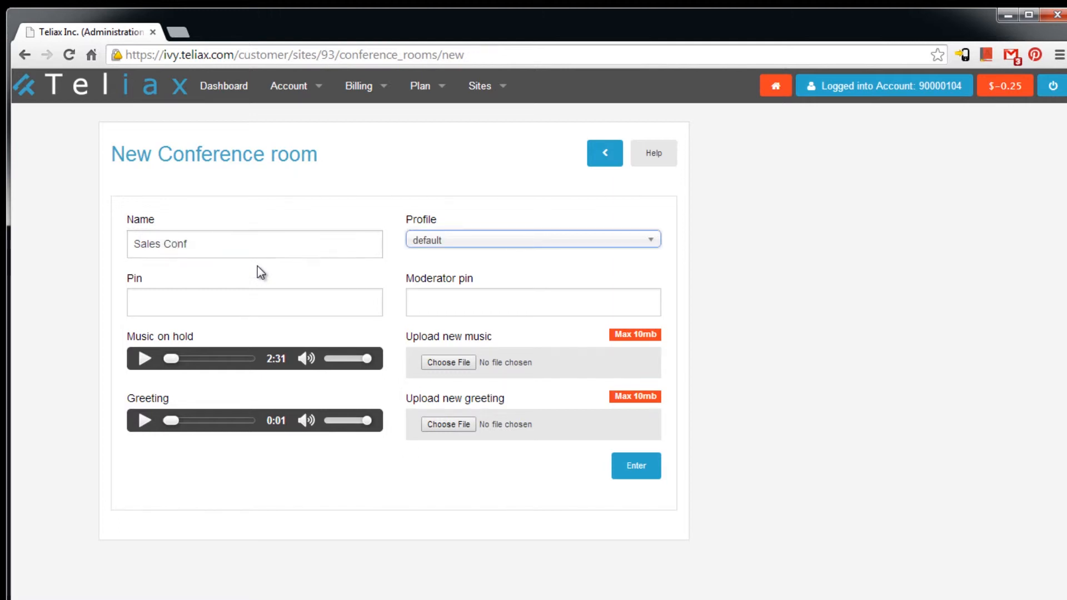
left_click(440, 238)
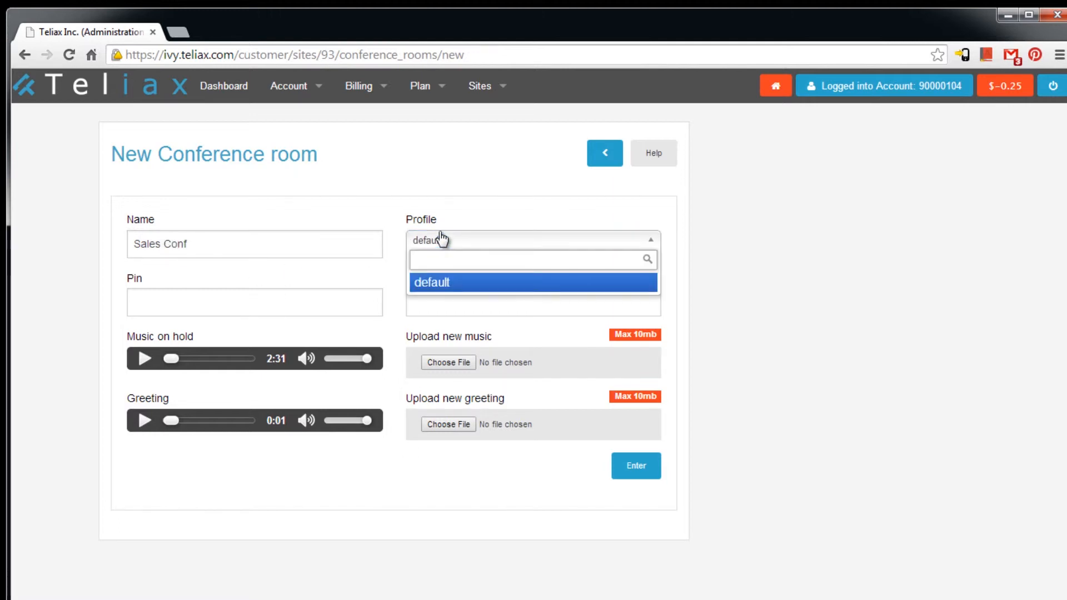
left_click(443, 284)
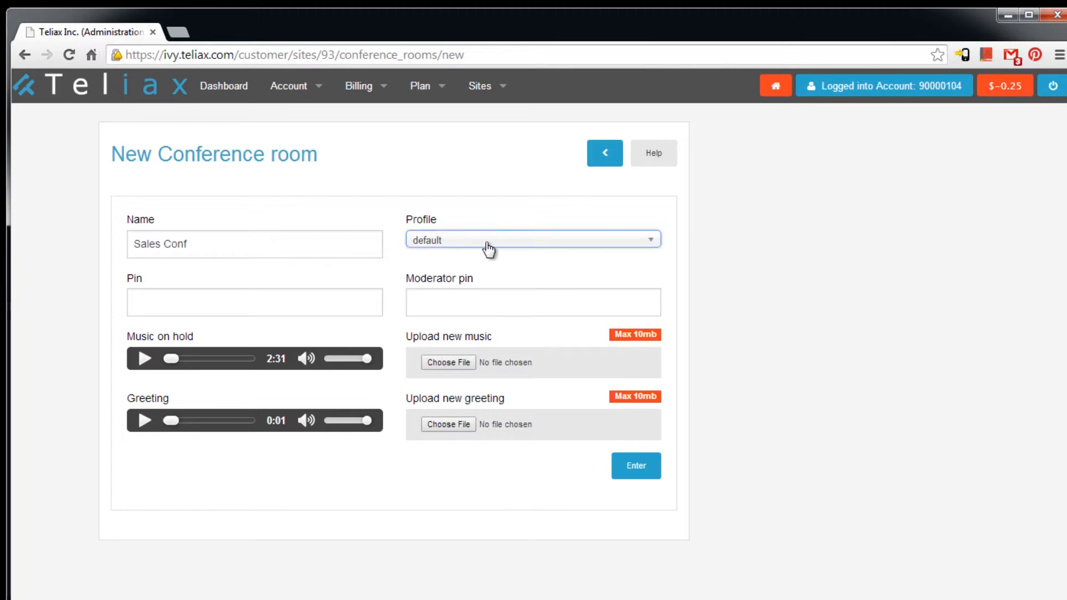
left_click(200, 301)
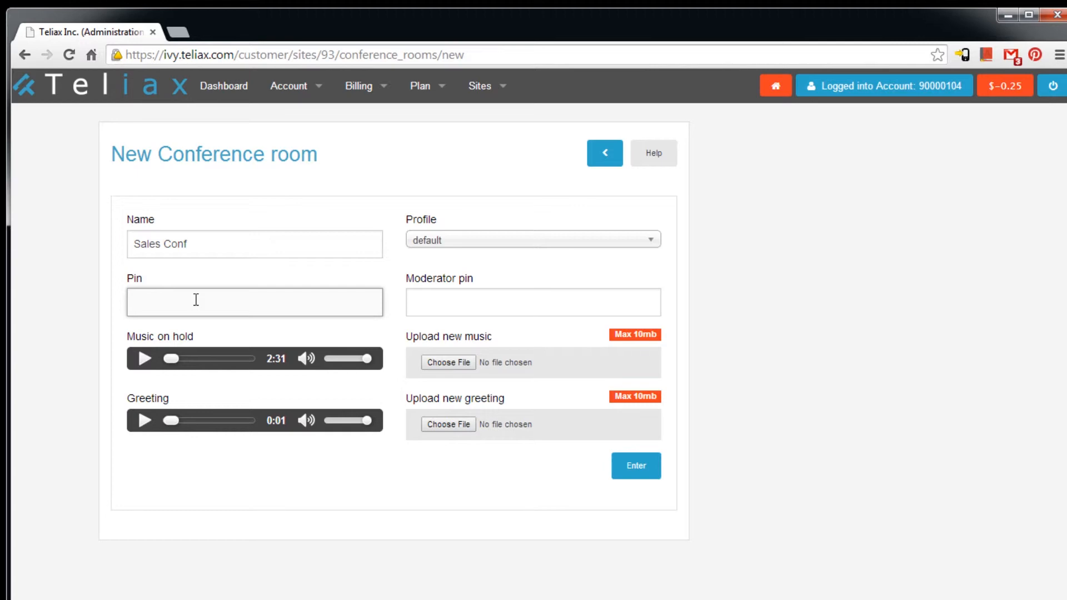
left_click(457, 303)
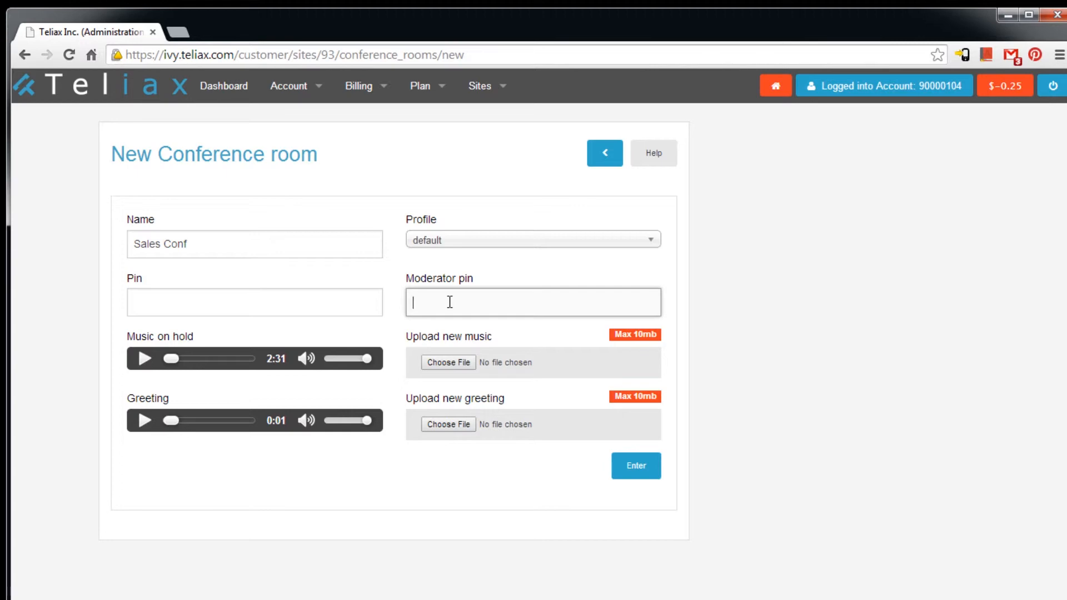
left_click(655, 160)
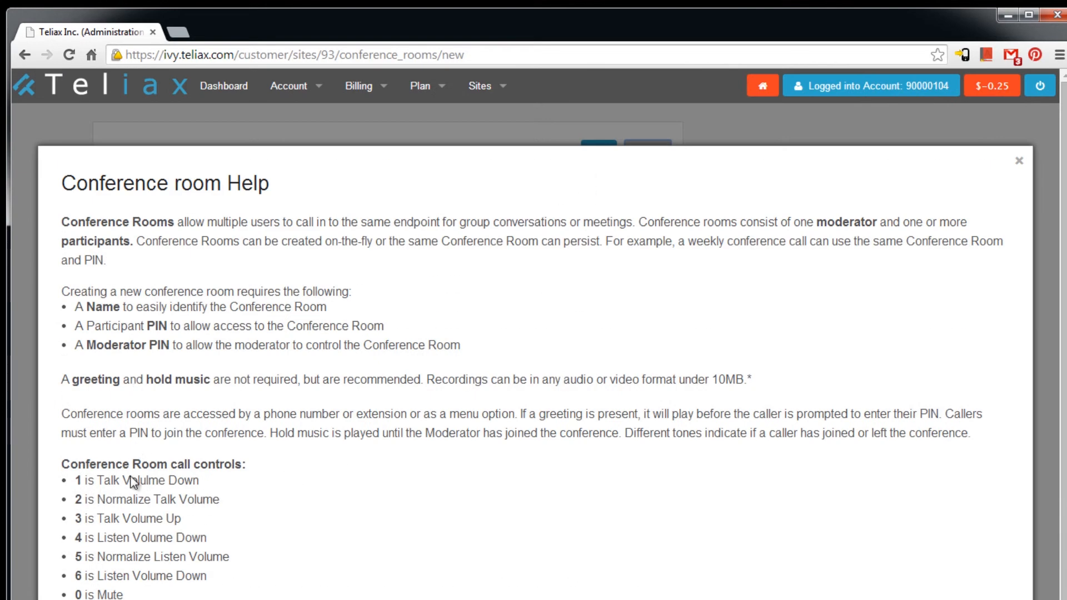
- Enter the moderator pin, then preview the music on hold and greeting
scroll(144, 594, "down", 1)
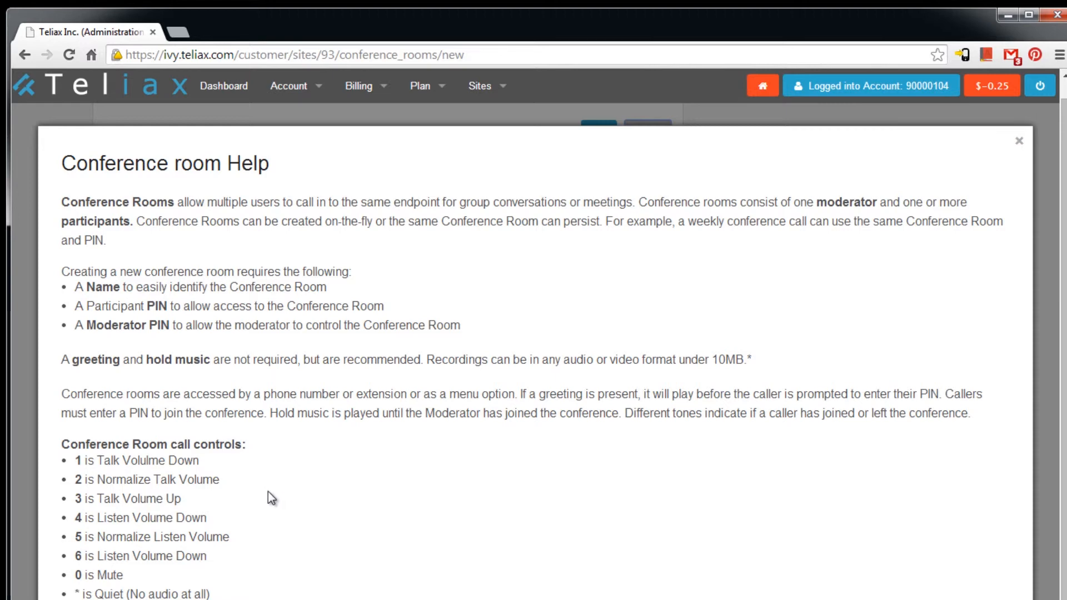
key("Escape")
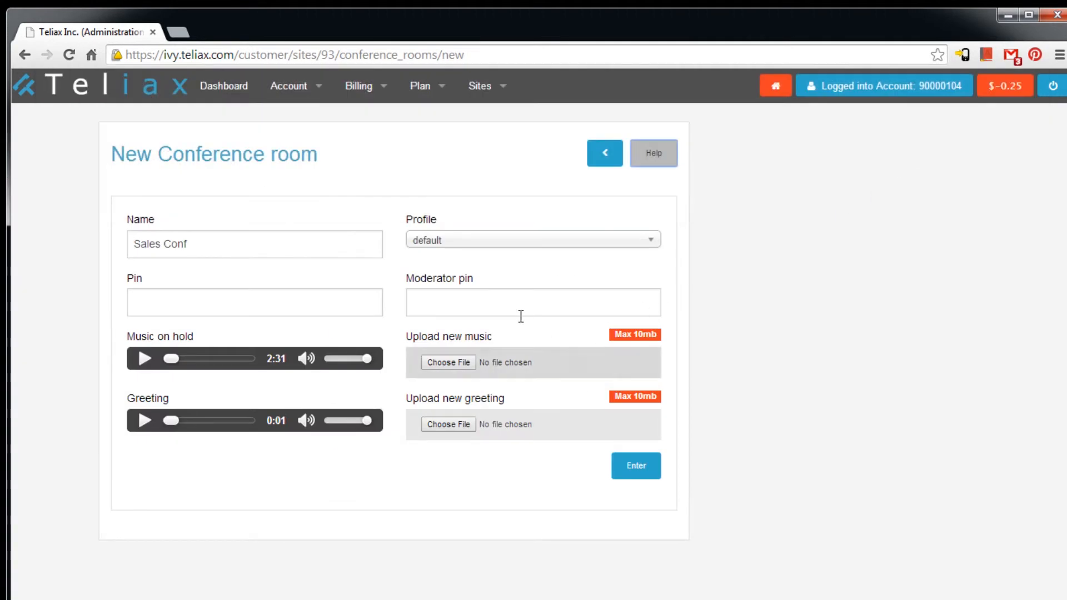
left_click(491, 297)
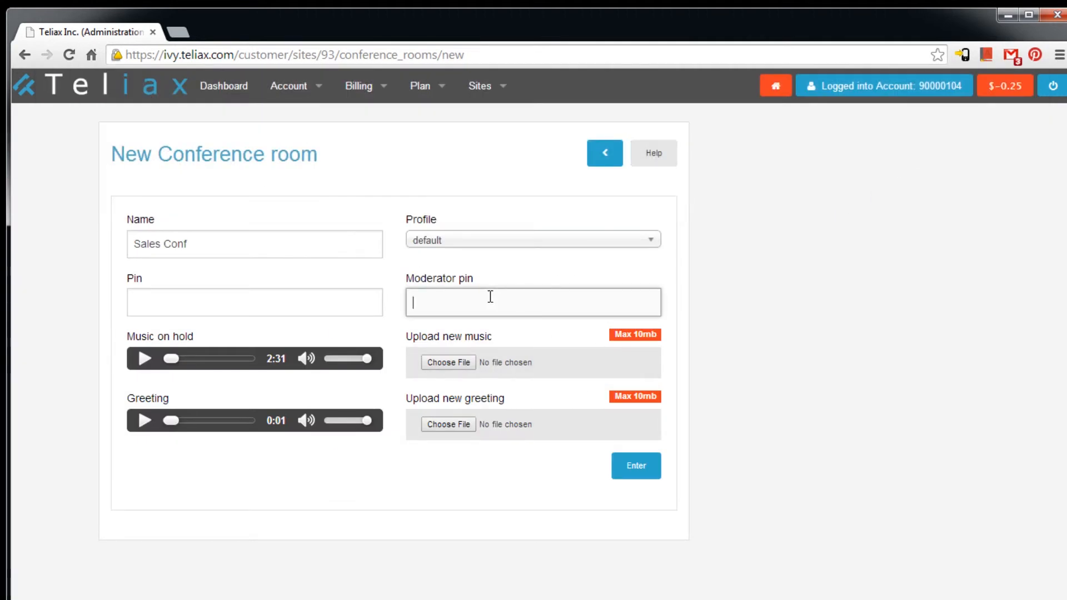
left_click(146, 358)
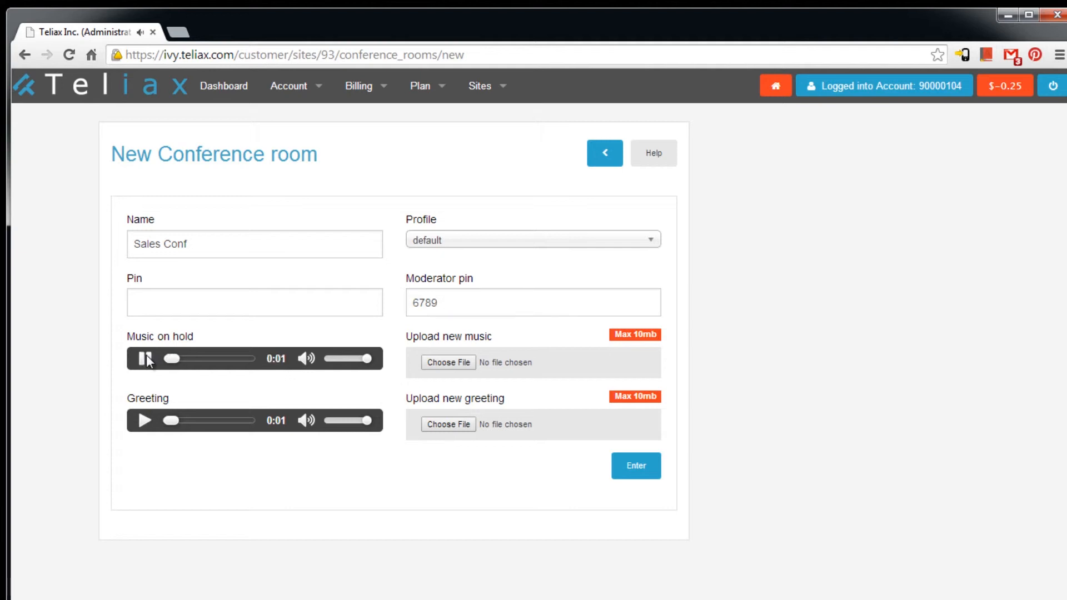
left_click(146, 358)
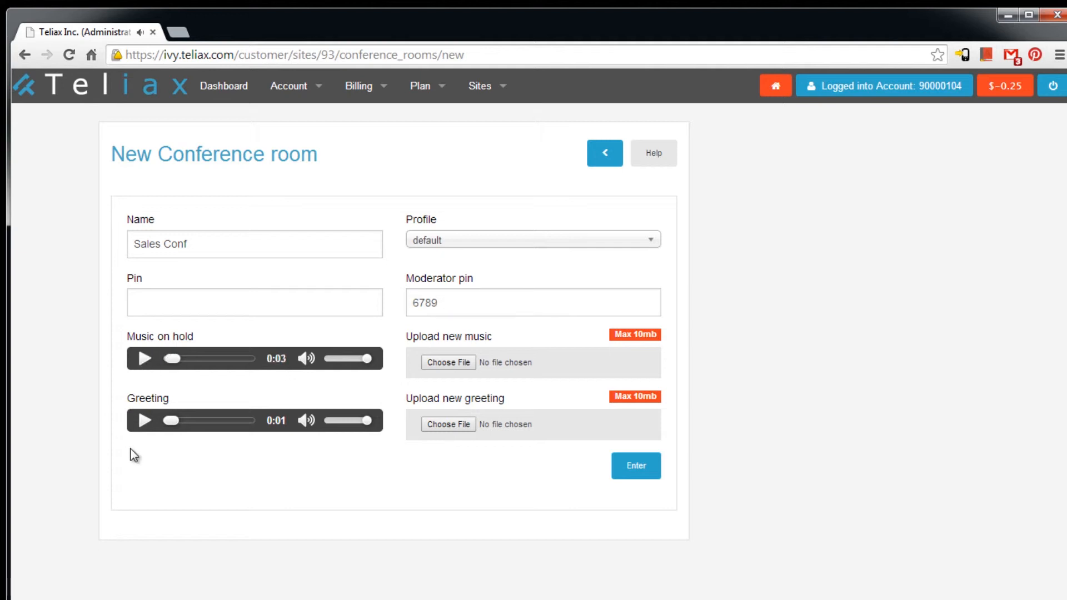
left_click(140, 423)
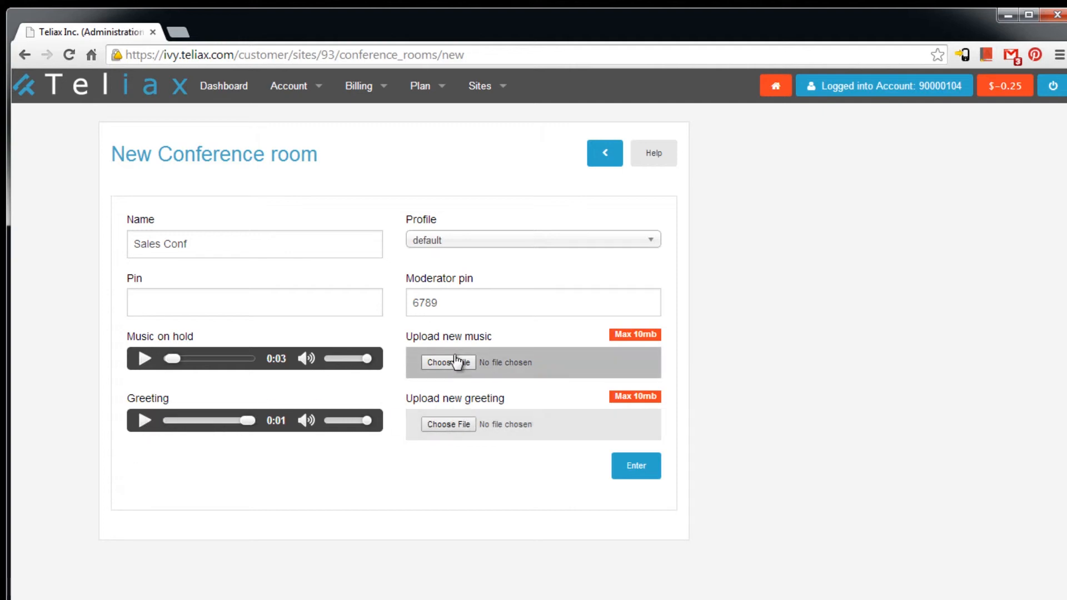
- Submit the conference room, completing the missing participant pin after the error
left_click(634, 471)
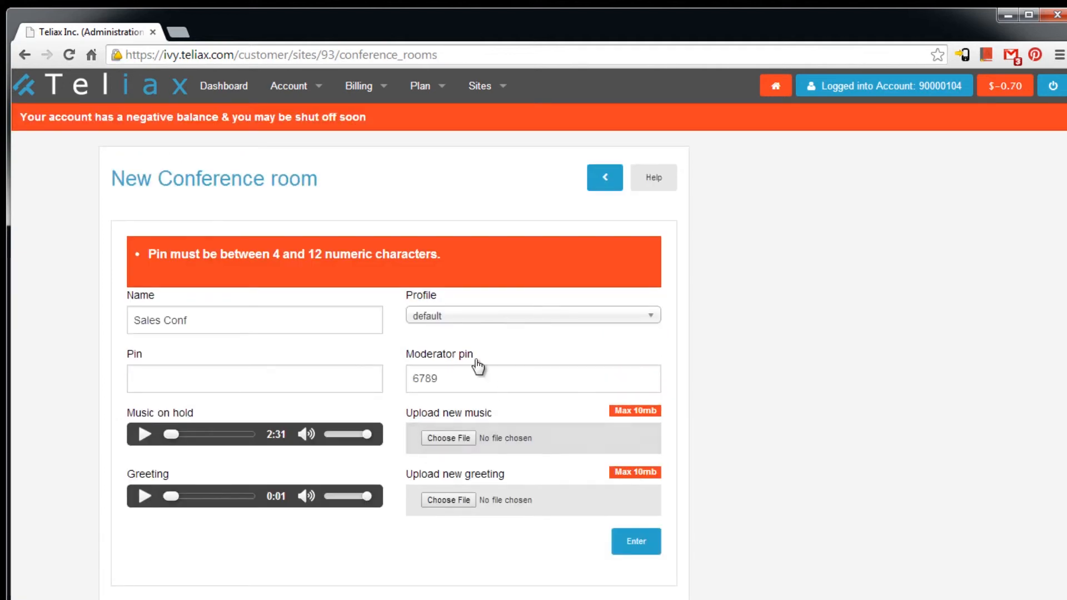
left_click(315, 373)
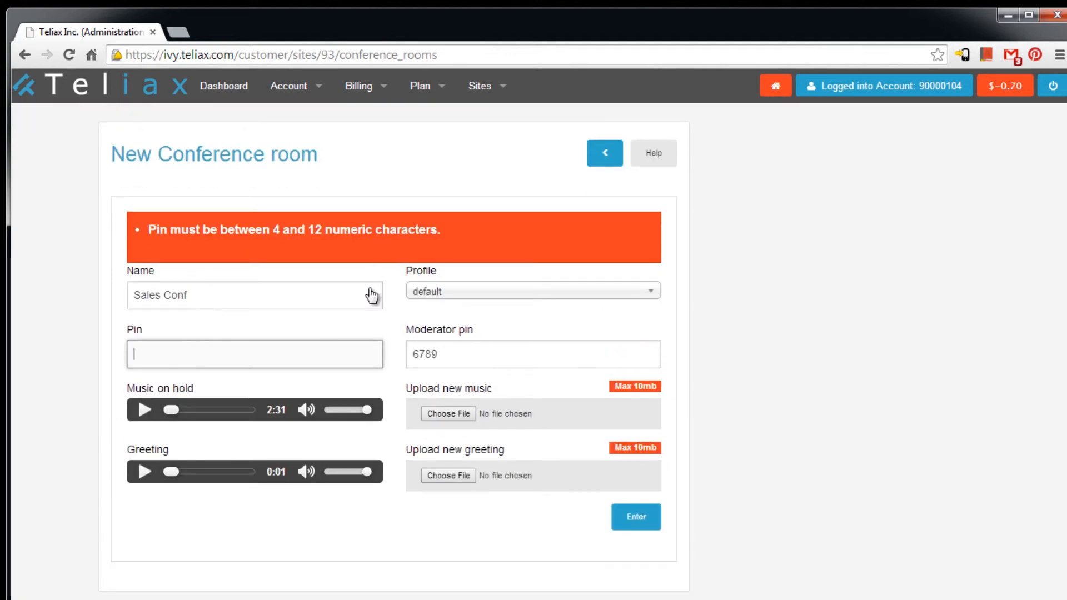
left_click(645, 523)
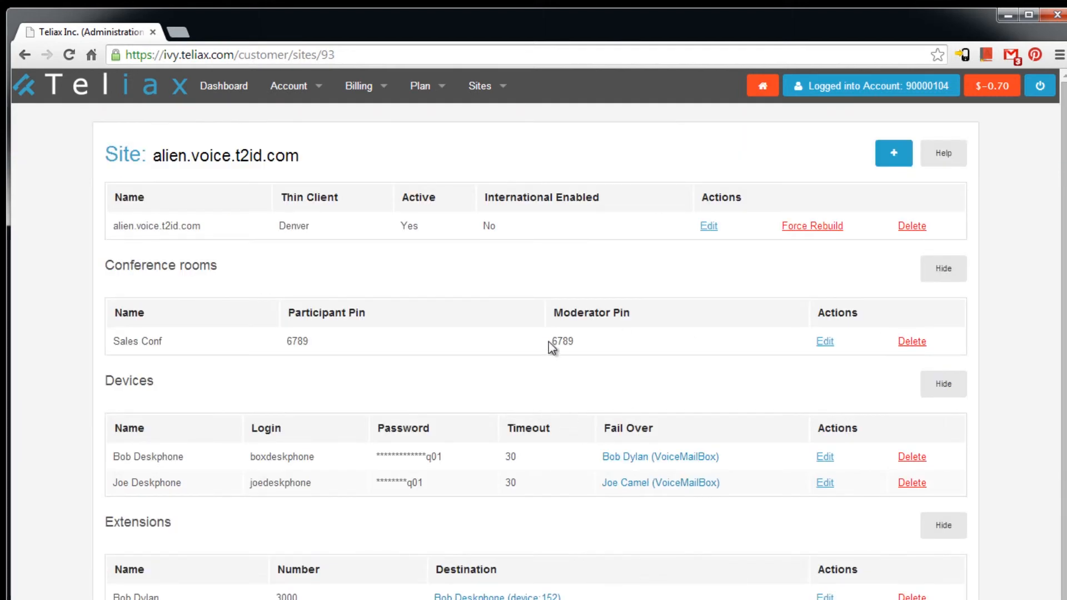
left_click(892, 154)
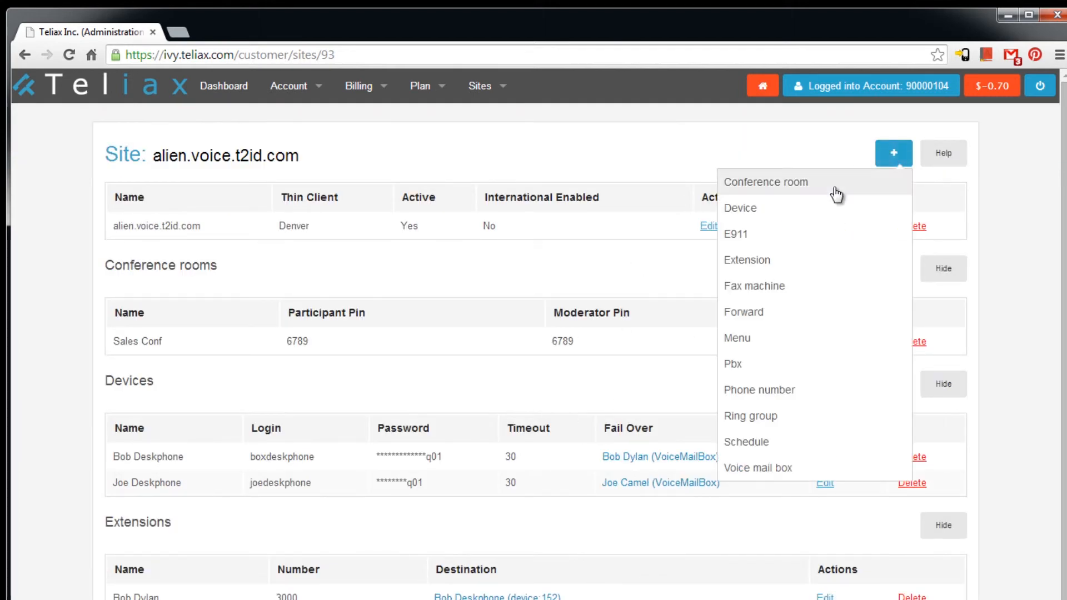
left_click(791, 243)
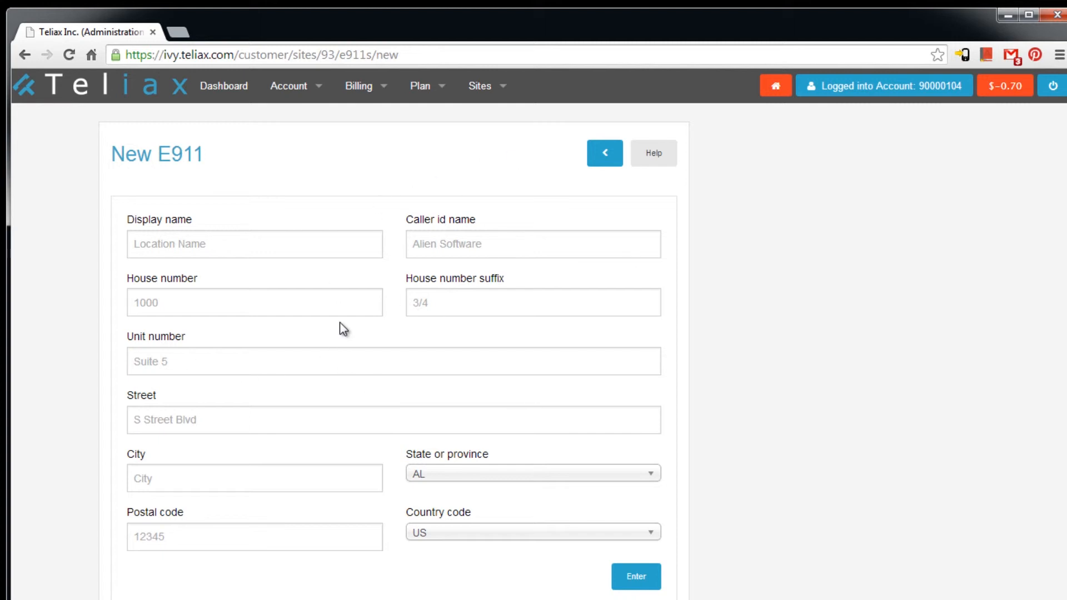
left_click(605, 158)
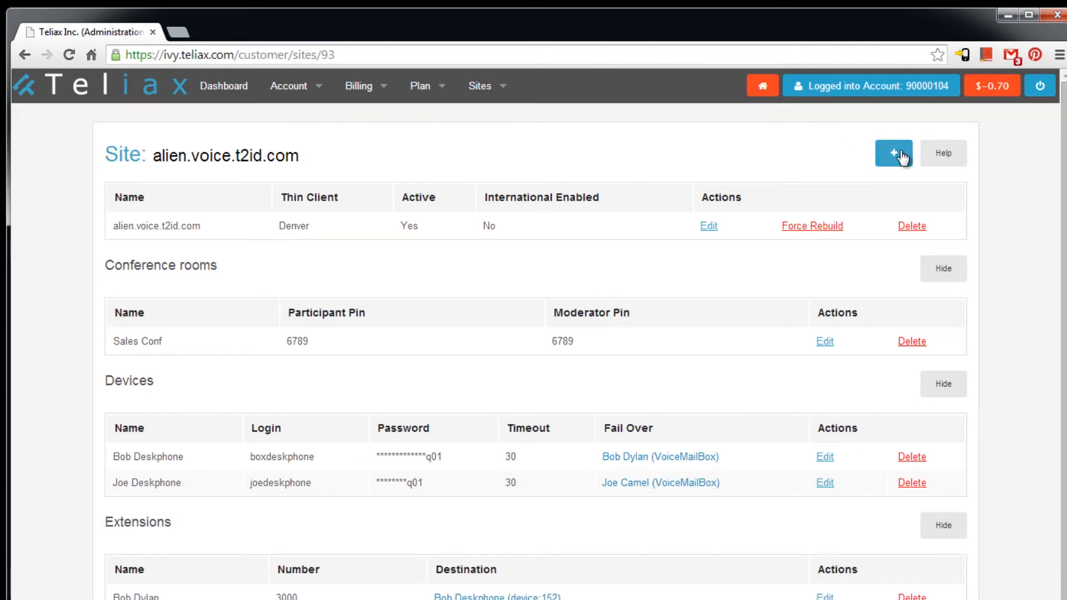
left_click(896, 155)
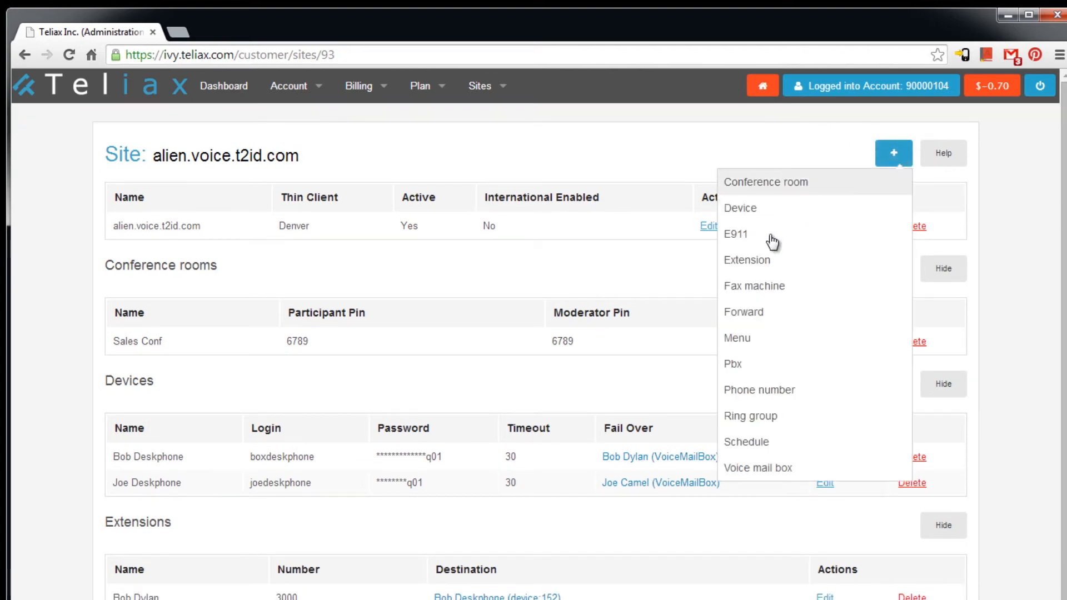
left_click(771, 285)
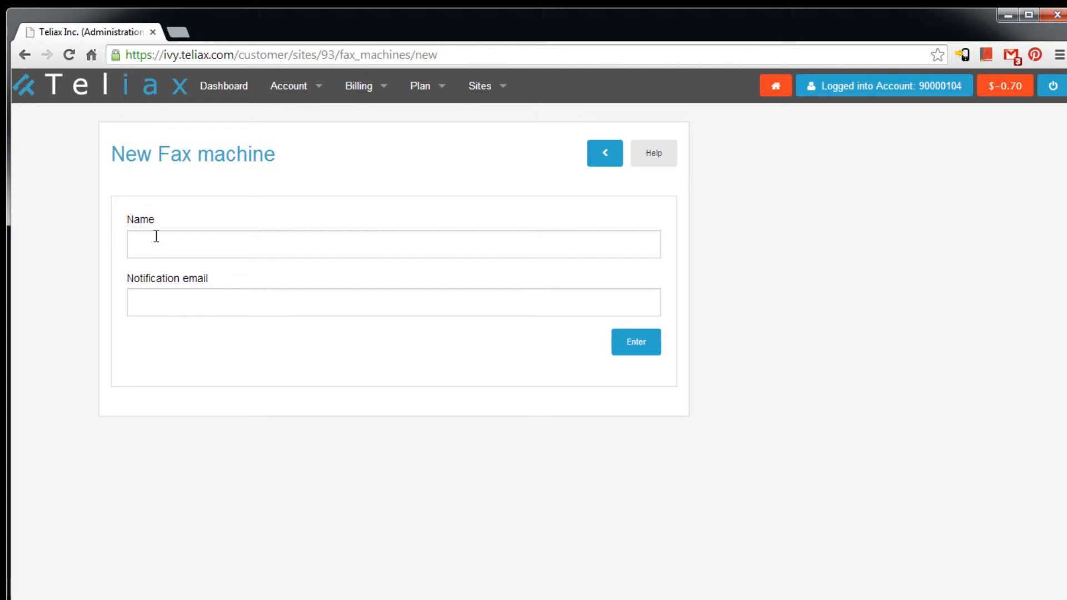
left_click(664, 153)
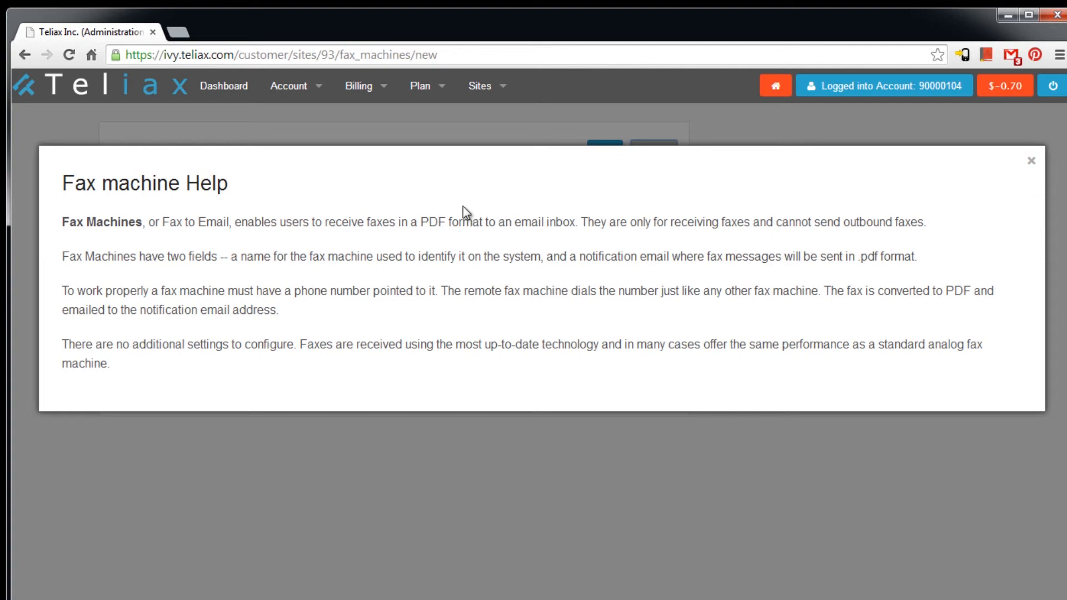
left_click(1031, 160)
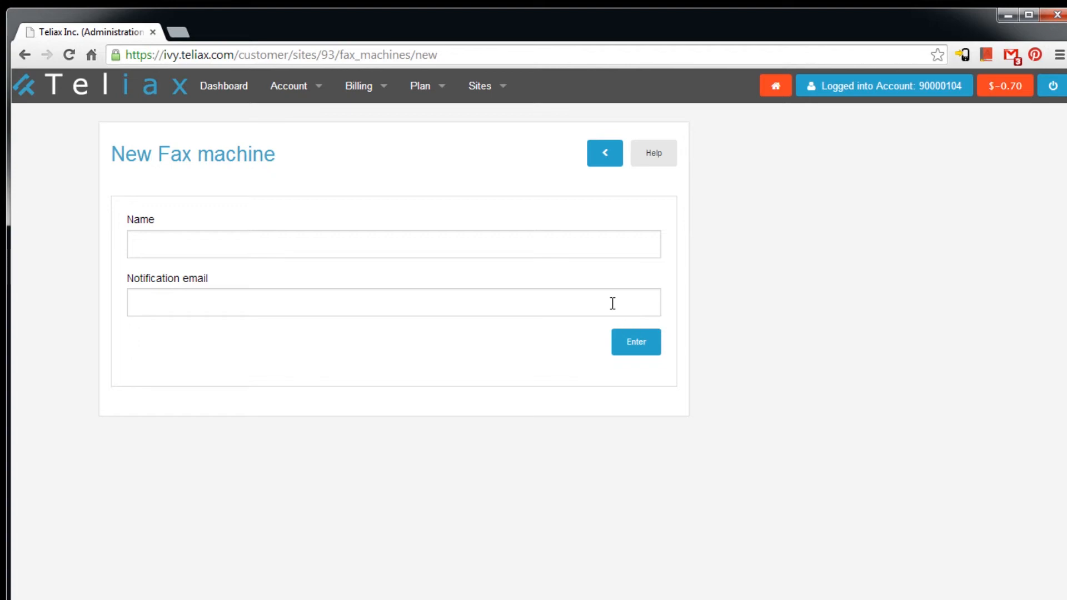
left_click(615, 163)
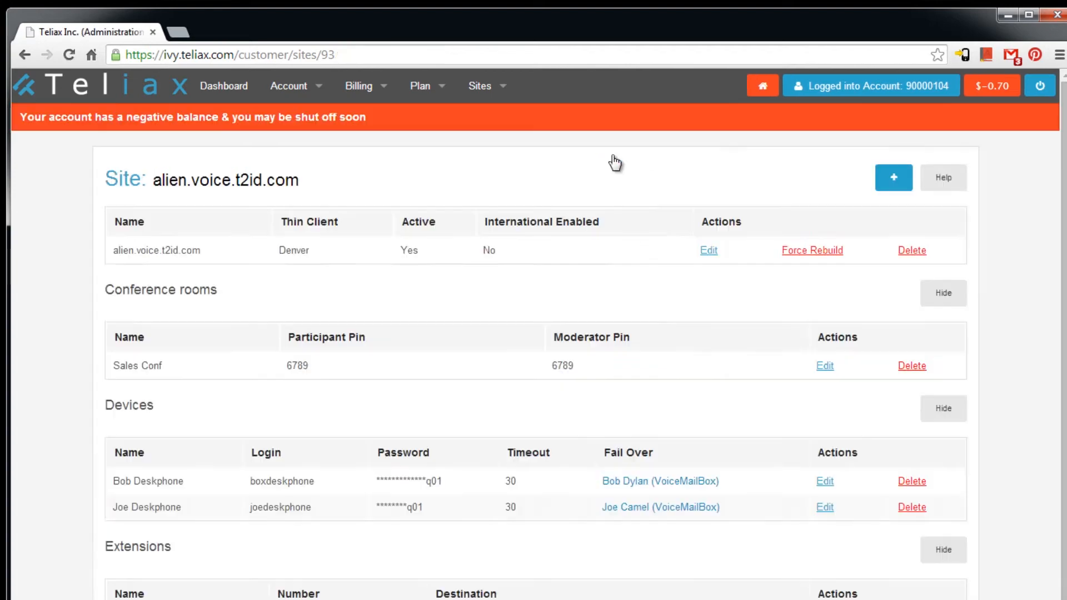
left_click(906, 184)
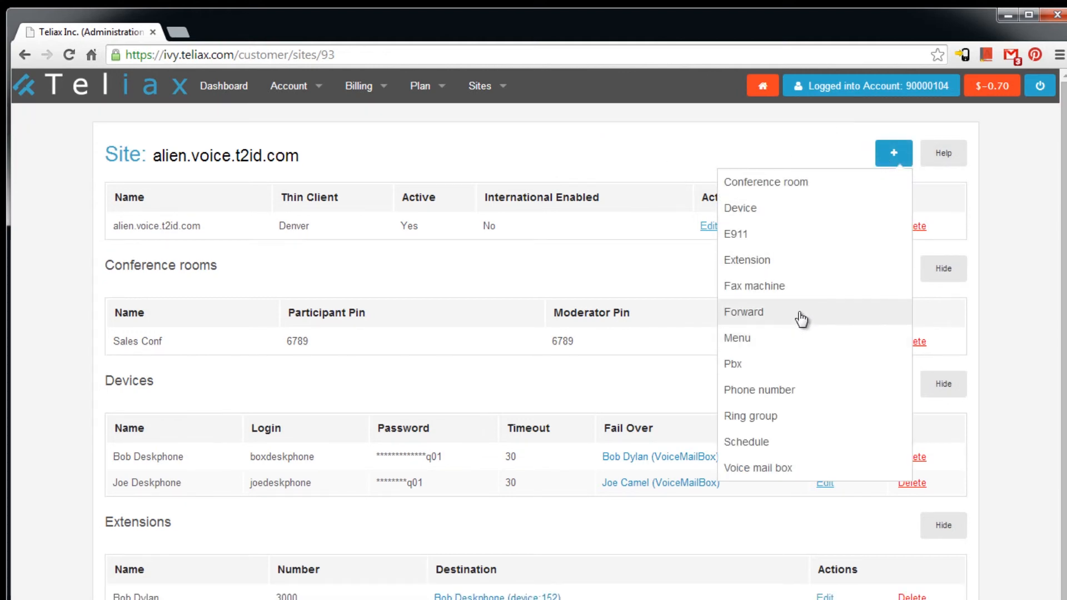
- Add a Cellphone forward to the cell number with a 30-second timeout, failing over to voicemail box 85
left_click(800, 313)
left_click(204, 274)
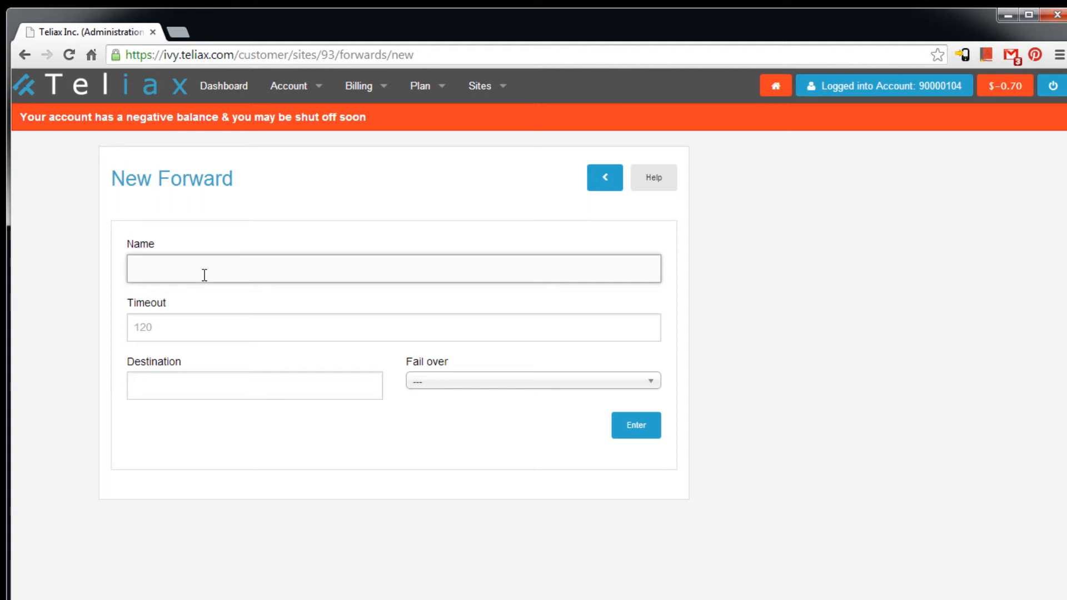
type("Joe Cel")
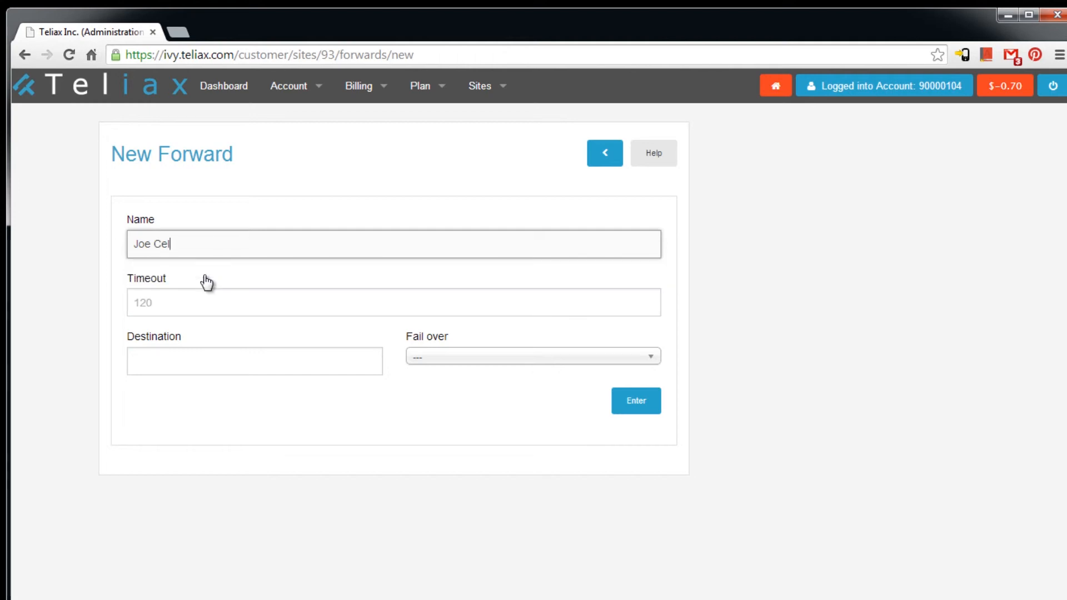
type("lphone")
key("Tab")
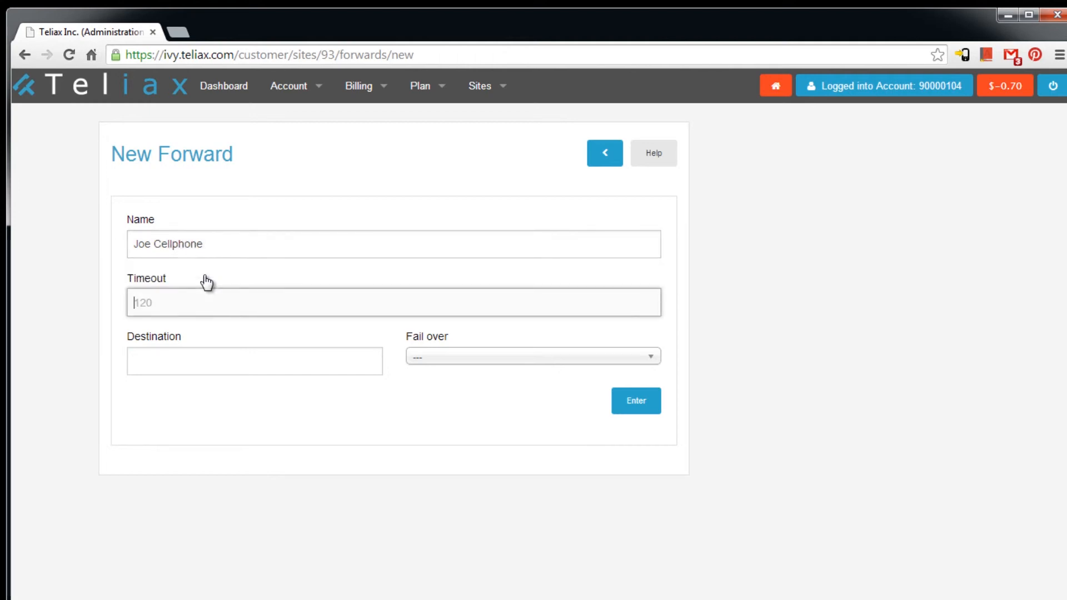
type("30")
key("Tab")
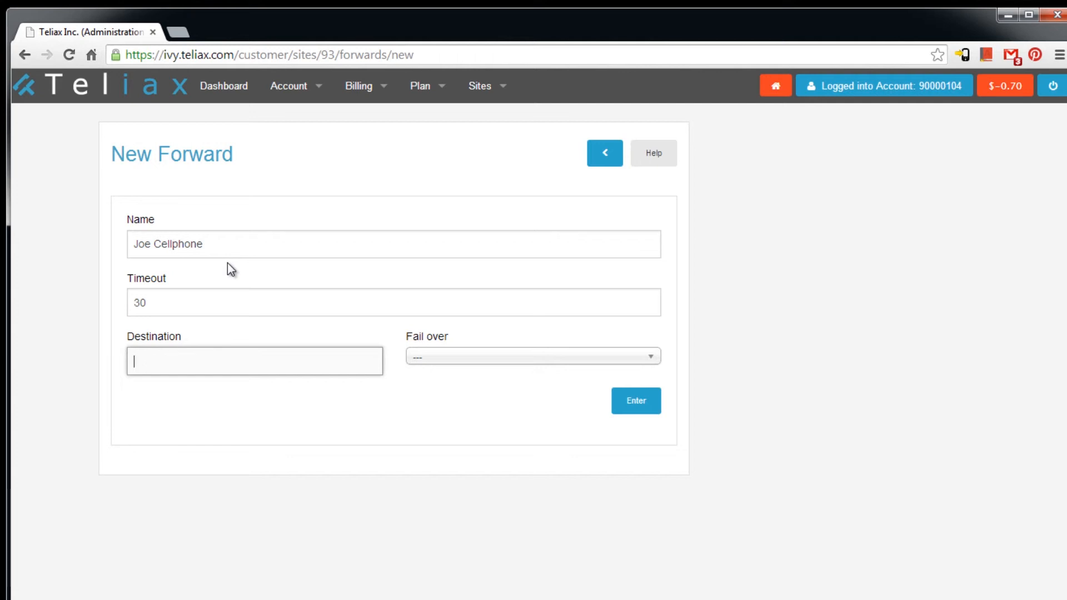
type("3035551212")
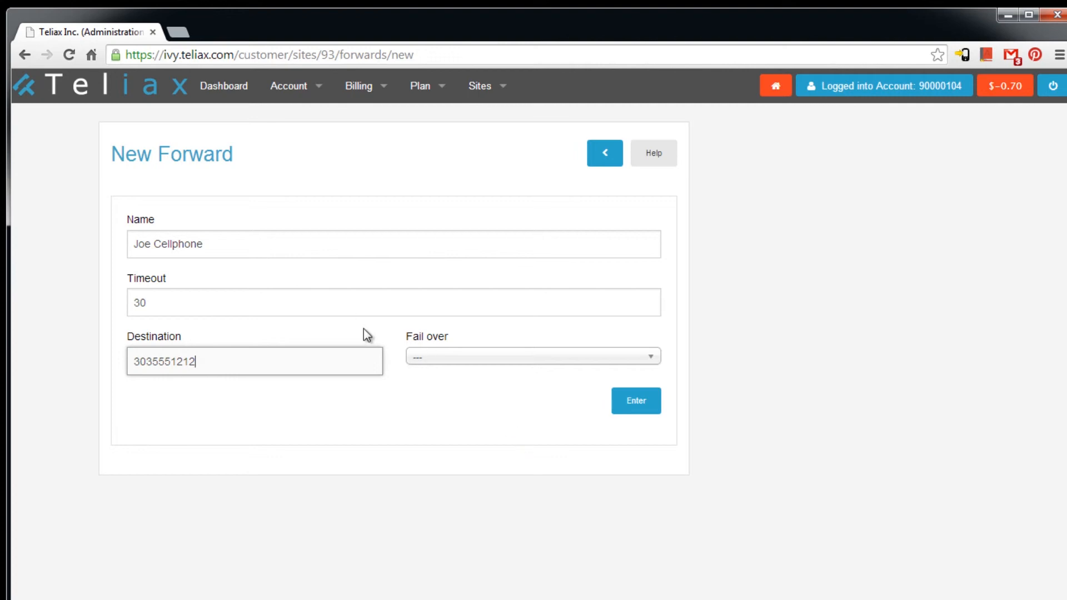
left_click(539, 359)
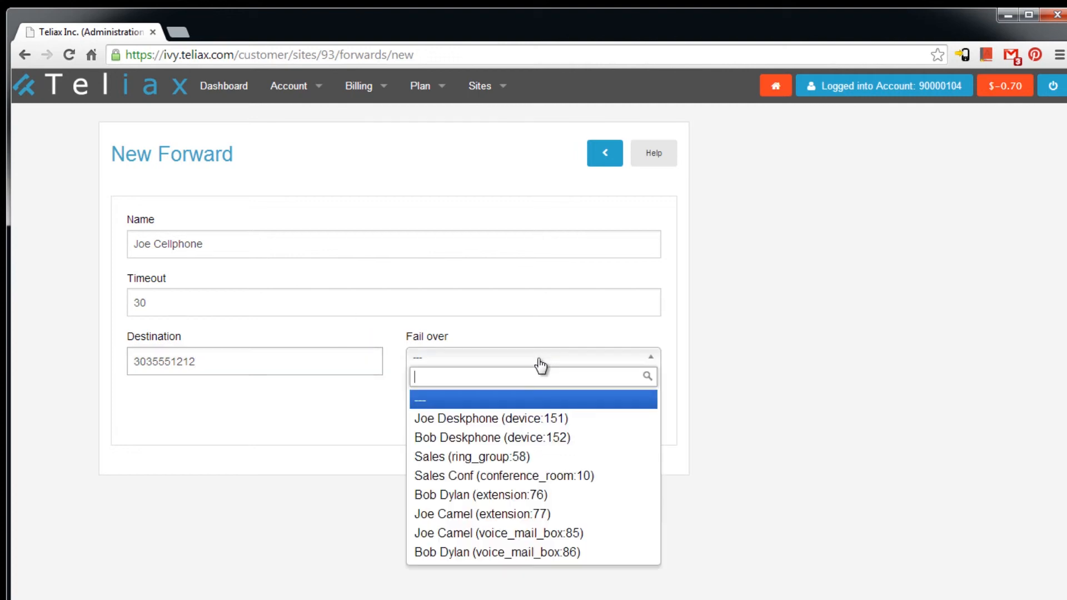
left_click(548, 534)
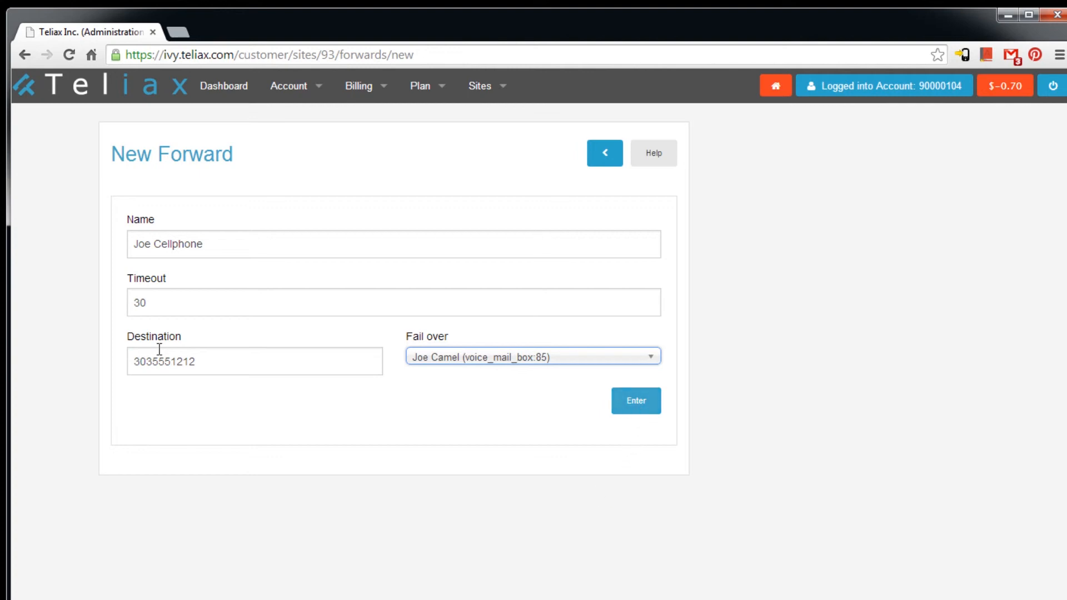
left_click(639, 402)
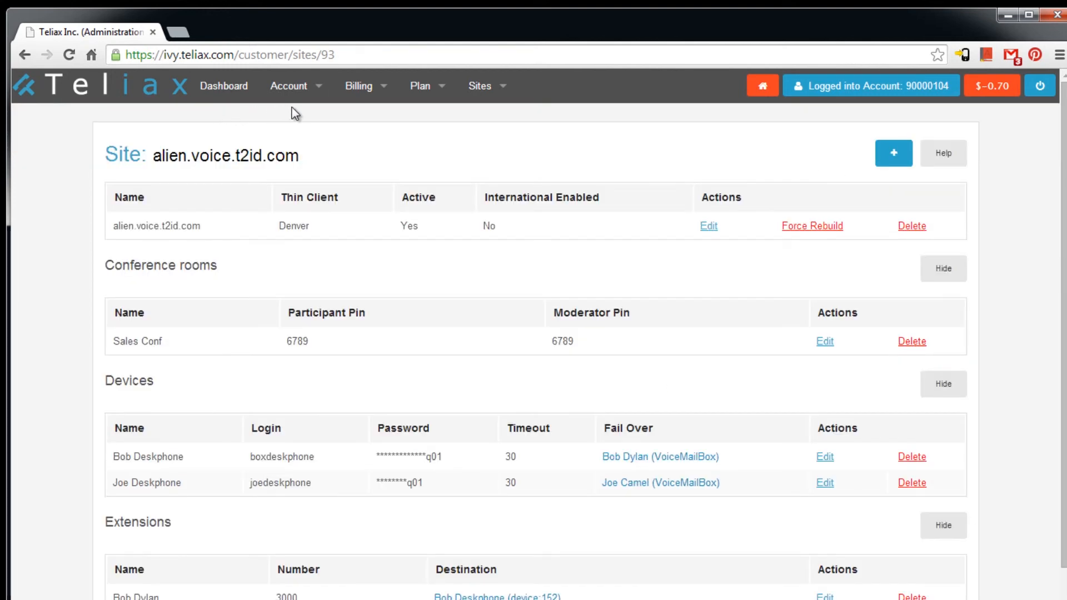
- Start a new menu named Main Menu and enter its PIN
left_click(888, 161)
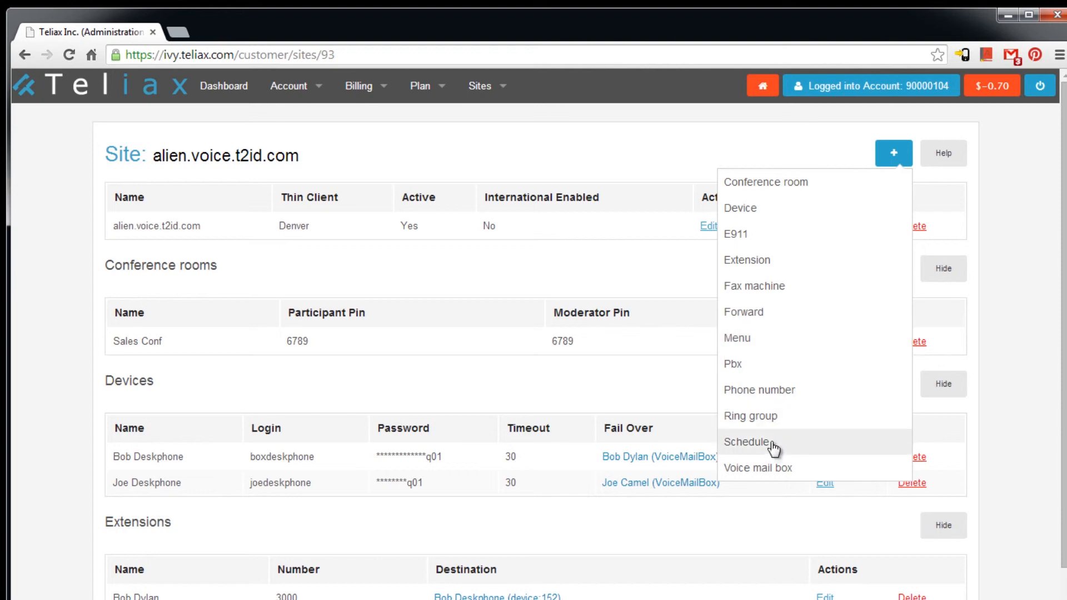
left_click(755, 341)
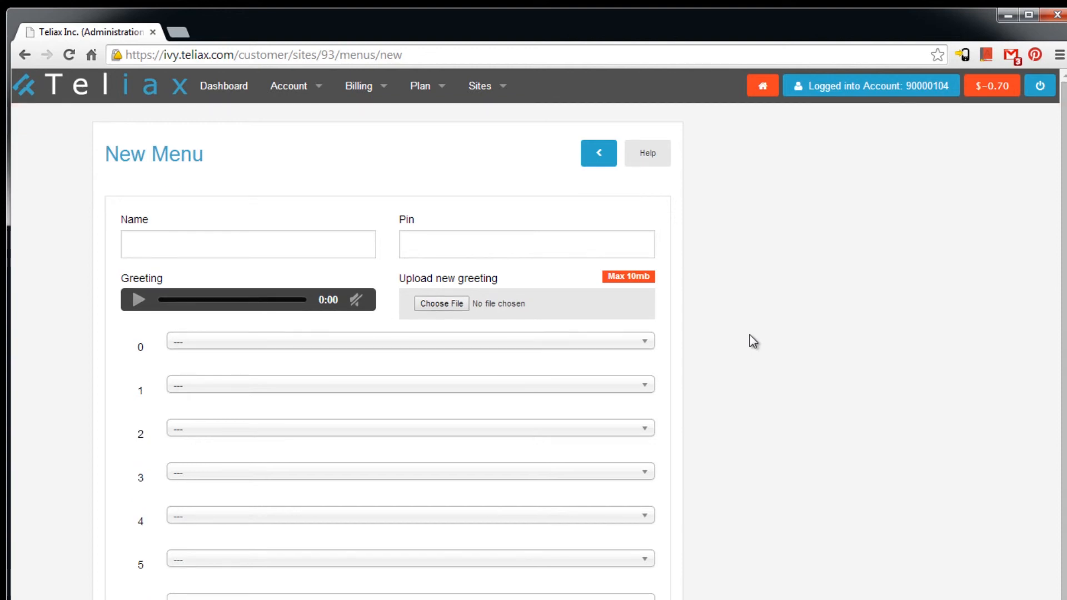
left_click(262, 253)
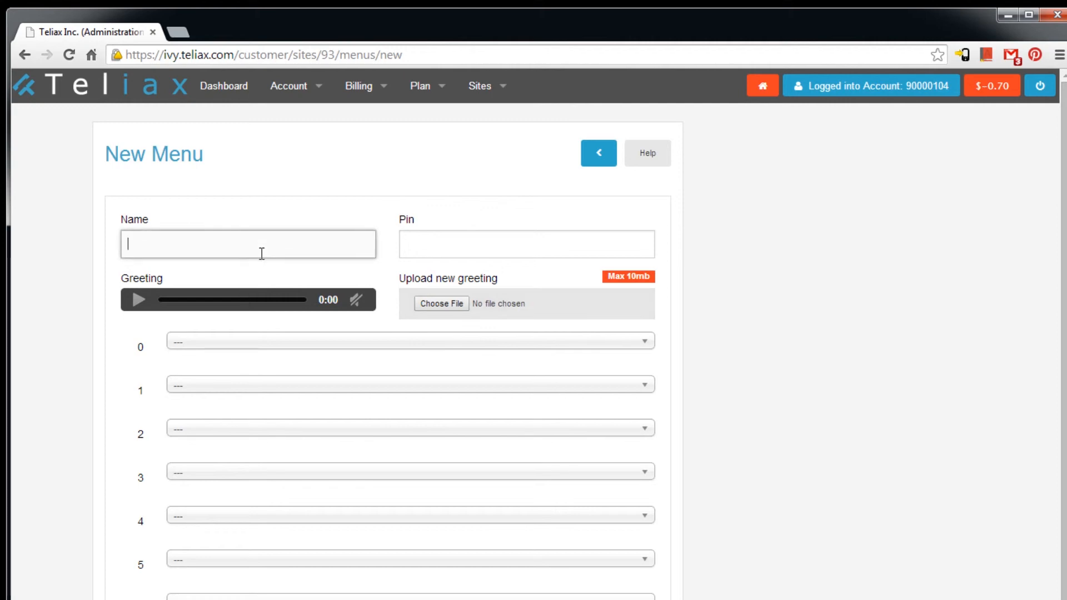
type("Main")
key("Down")
key("Down")
key("Return")
key("Tab")
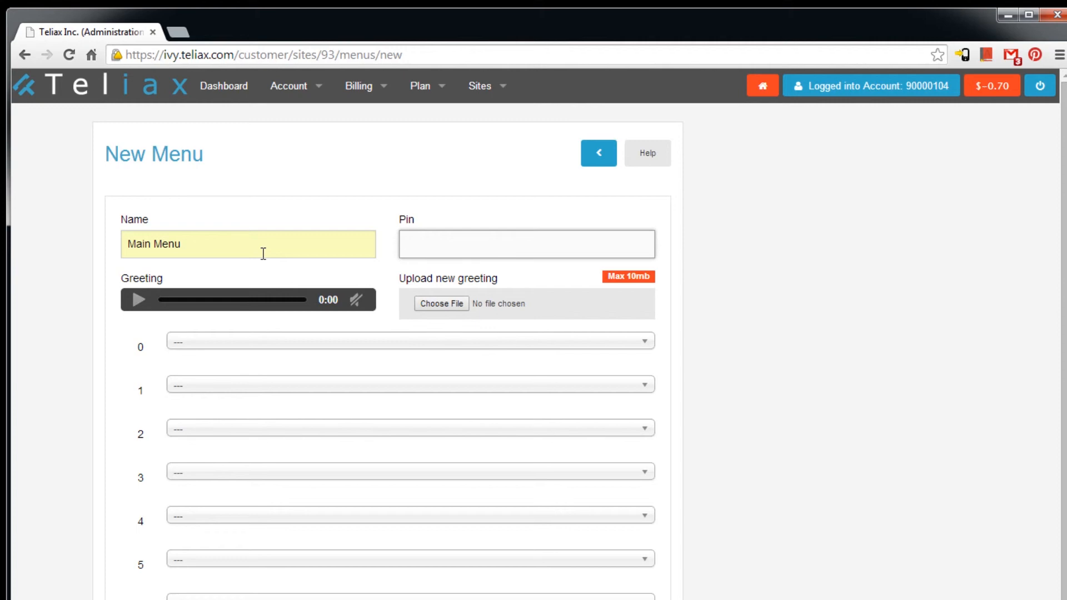
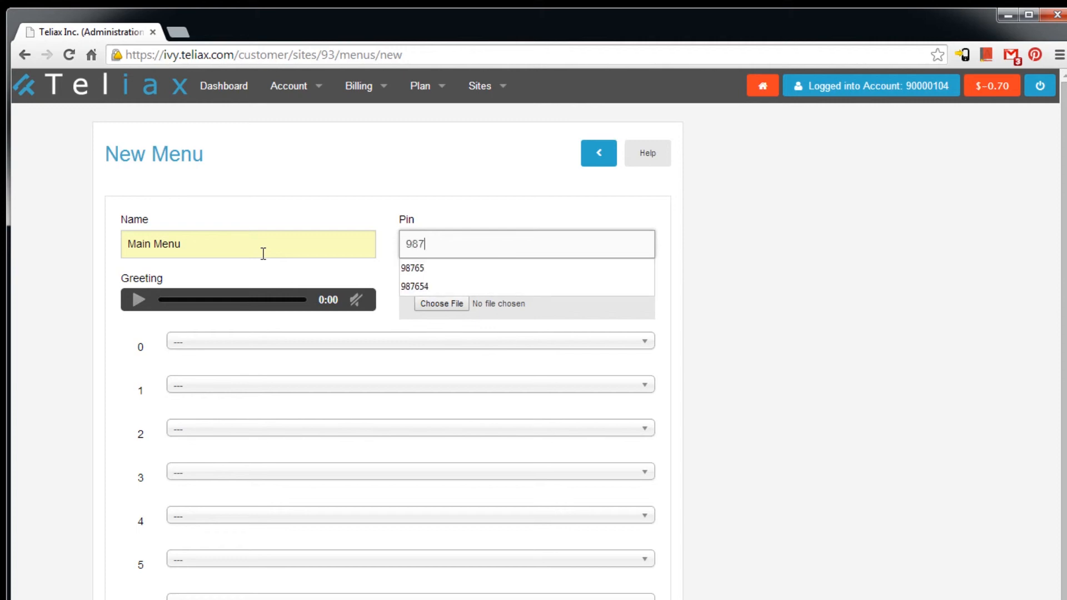
left_click(75, 301)
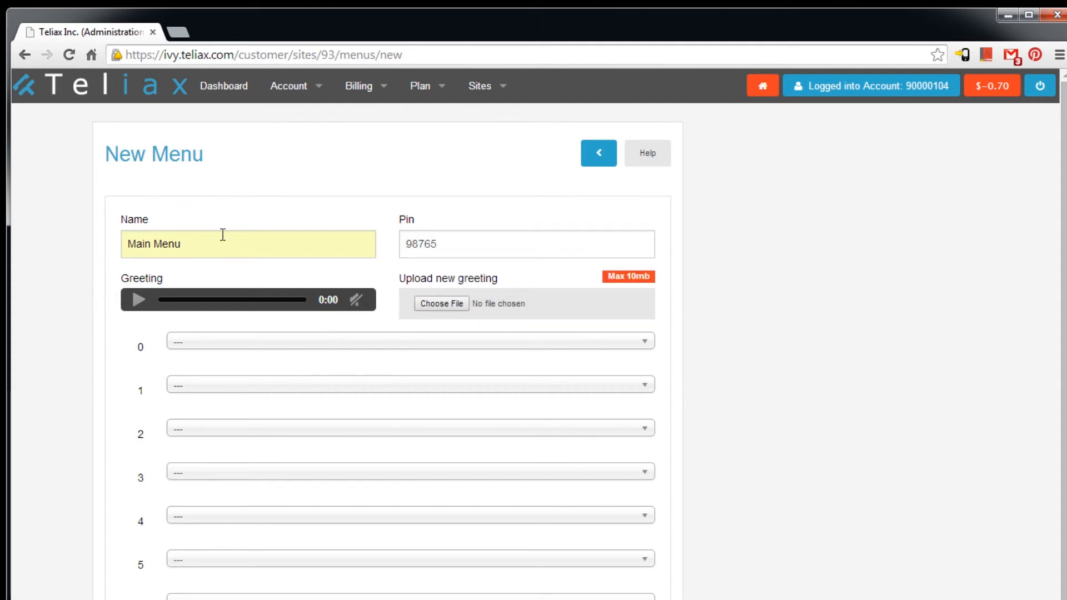
- Route option 0 to deskphone device 152, option 1 to Sales, and option 2 to device 151
left_click(262, 348)
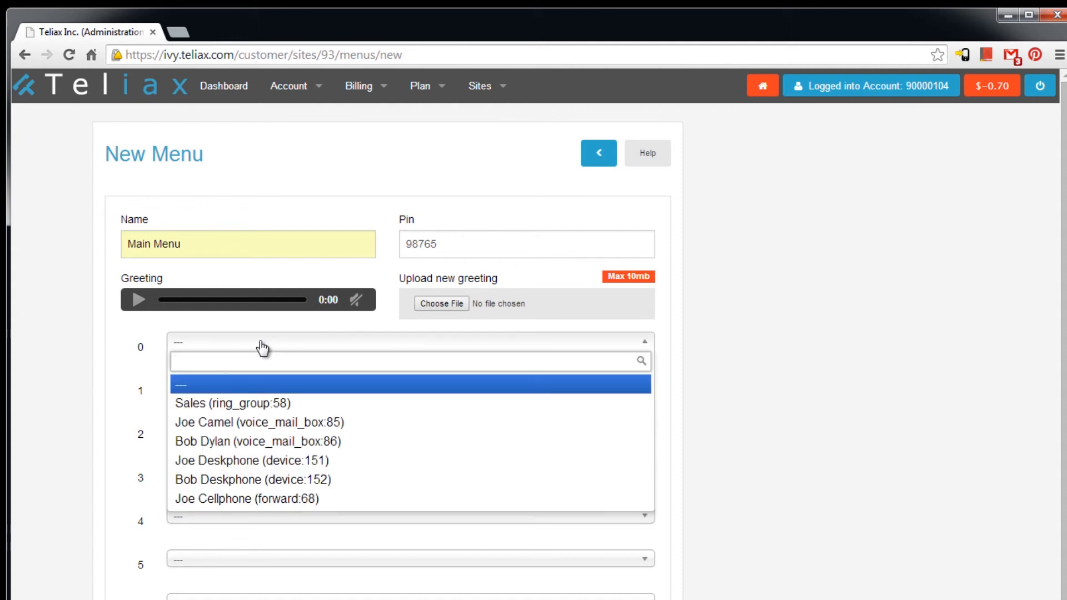
left_click(261, 347)
left_click(266, 349)
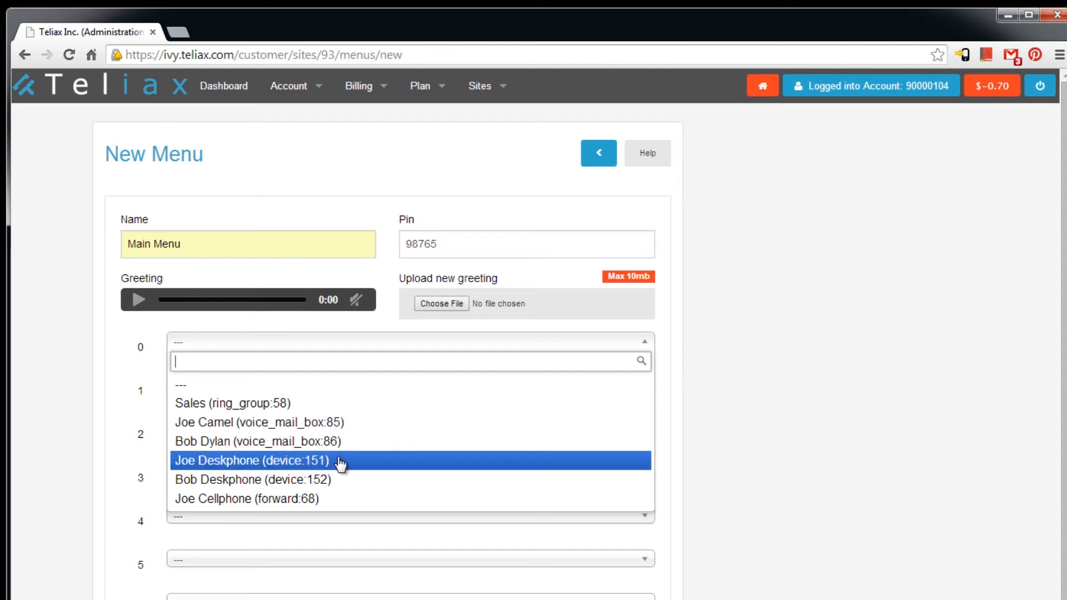
left_click(333, 479)
left_click(284, 389)
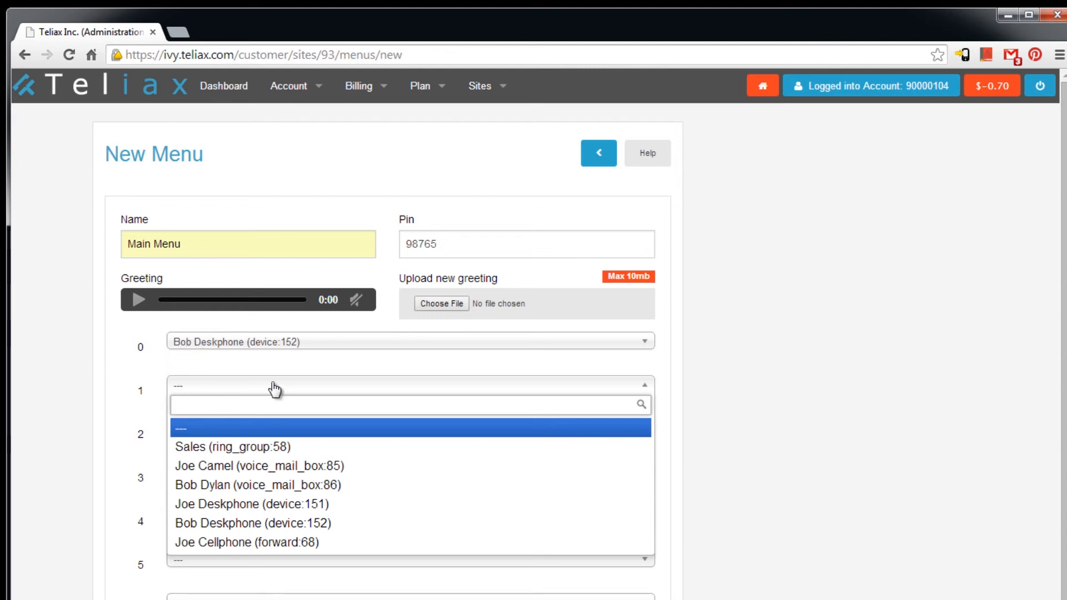
left_click(205, 448)
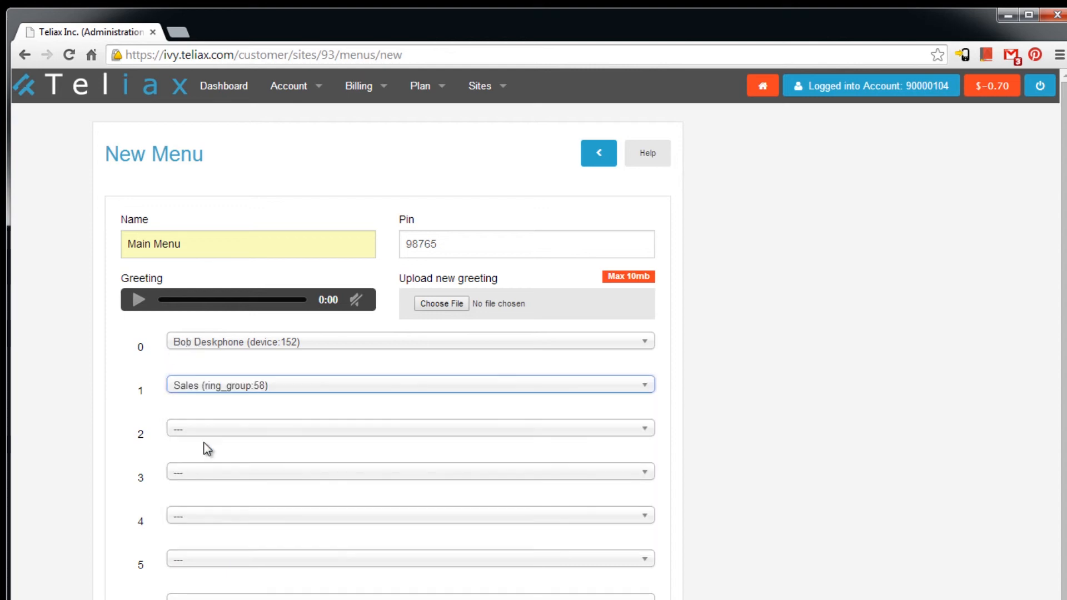
left_click(225, 432)
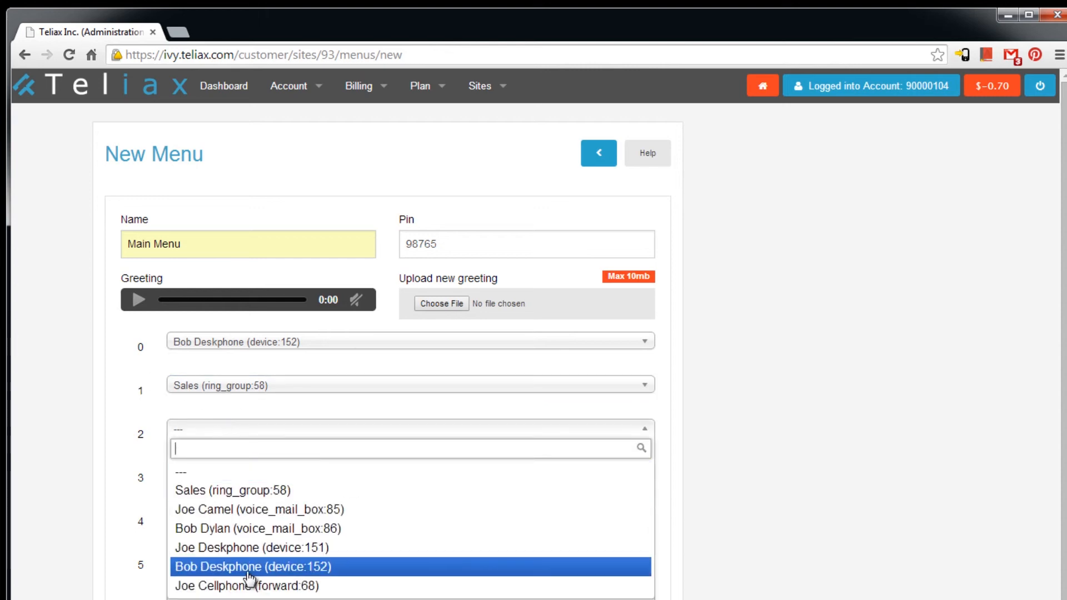
left_click(202, 549)
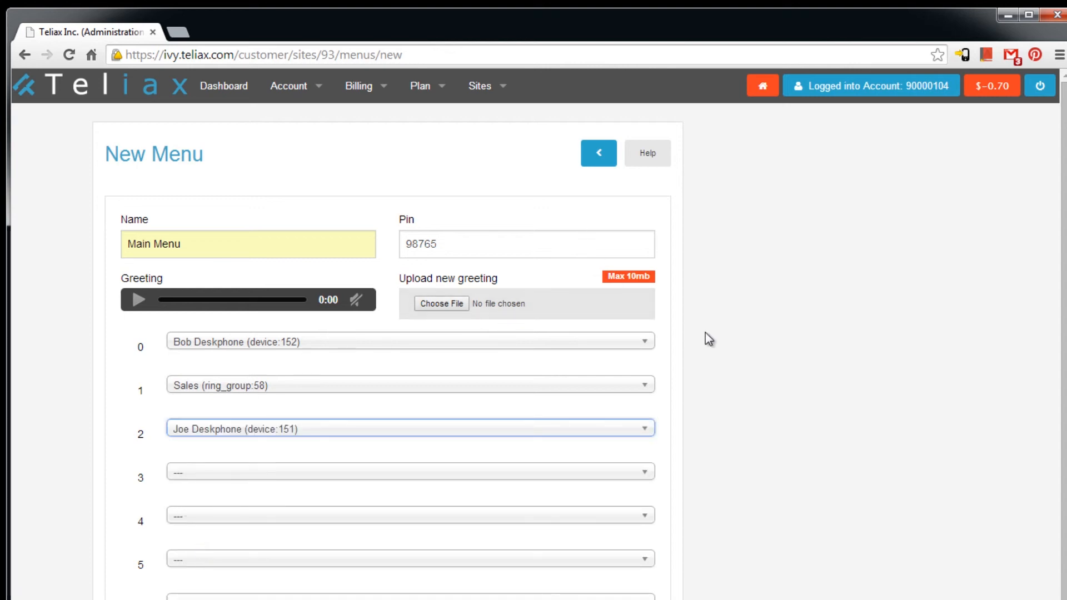
scroll(707, 337, "down", 3)
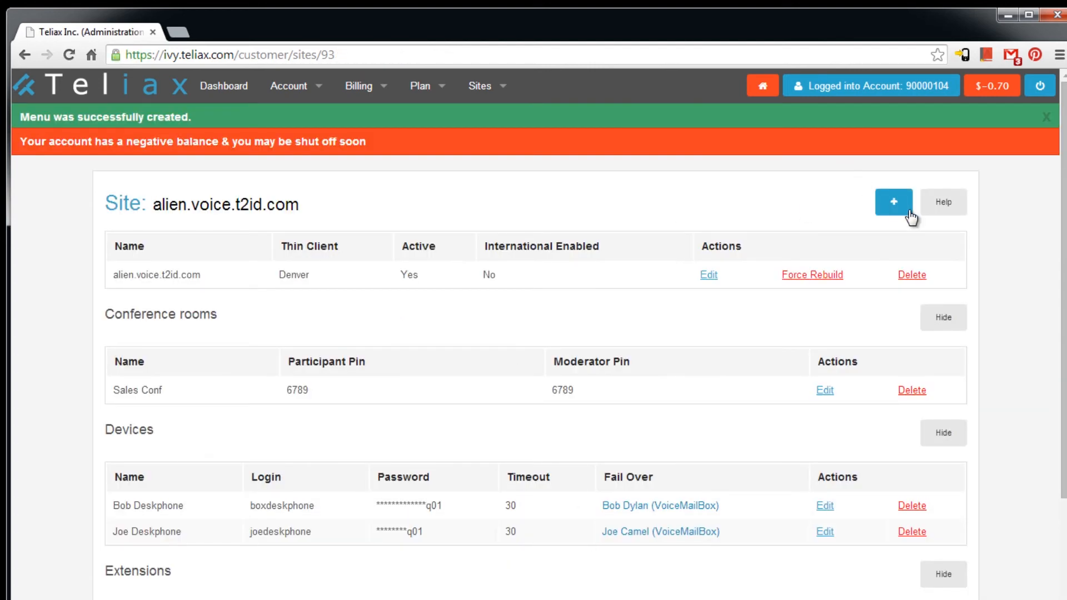
- Start a new schedule named Normal Hours in Mountain Time
left_click(890, 205)
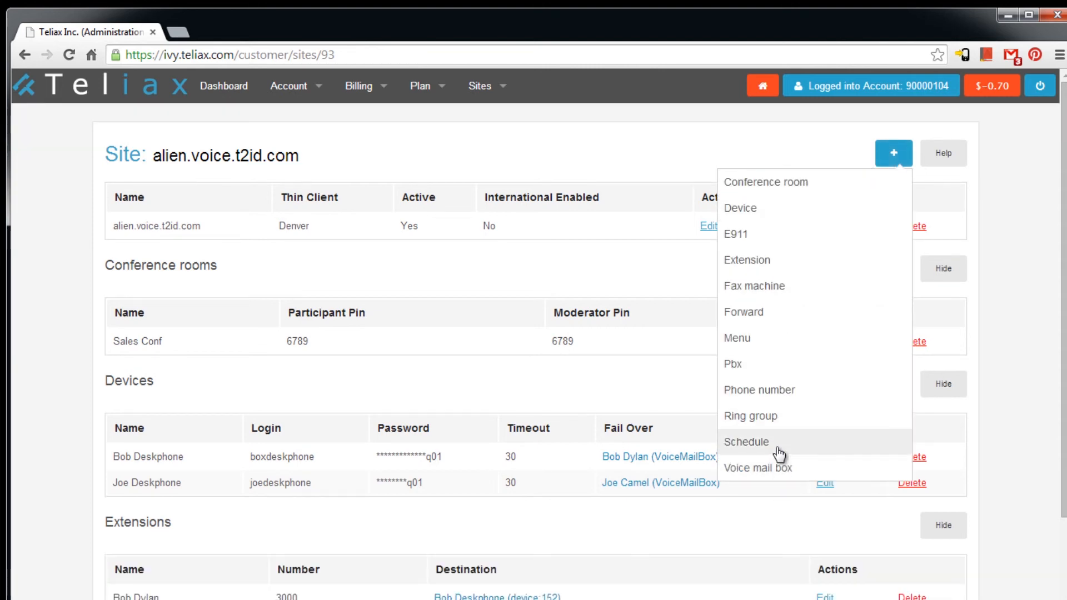
left_click(777, 450)
left_click(171, 269)
type("n")
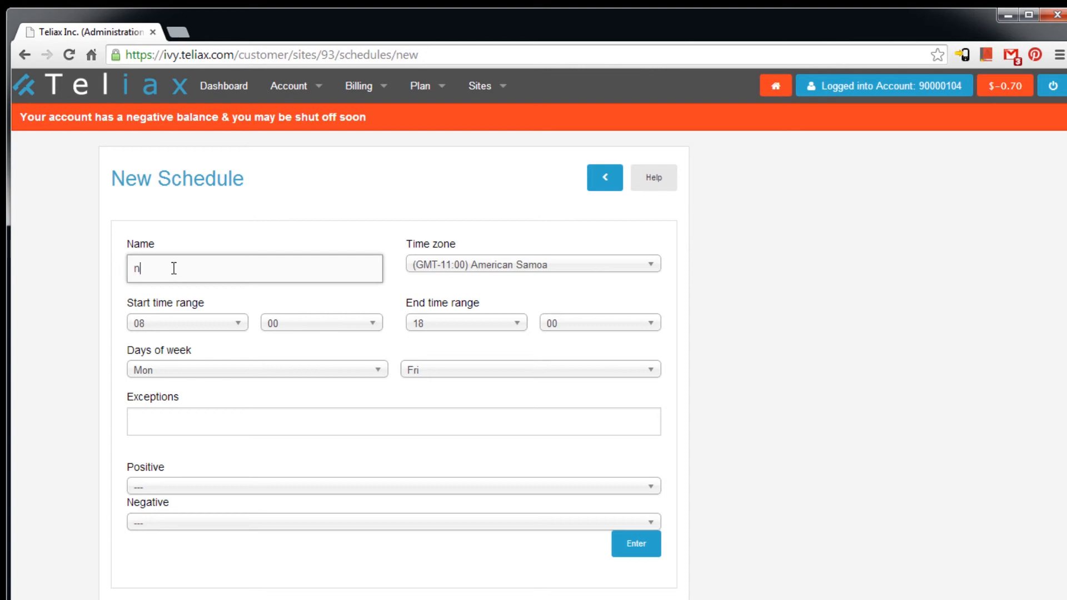
type("ORMAL")
key("BackSpace")
key("BackSpace")
key("BackSpace")
key("BackSpace")
key("BackSpace")
key("BackSpace")
type("Normal Hours")
left_click(517, 240)
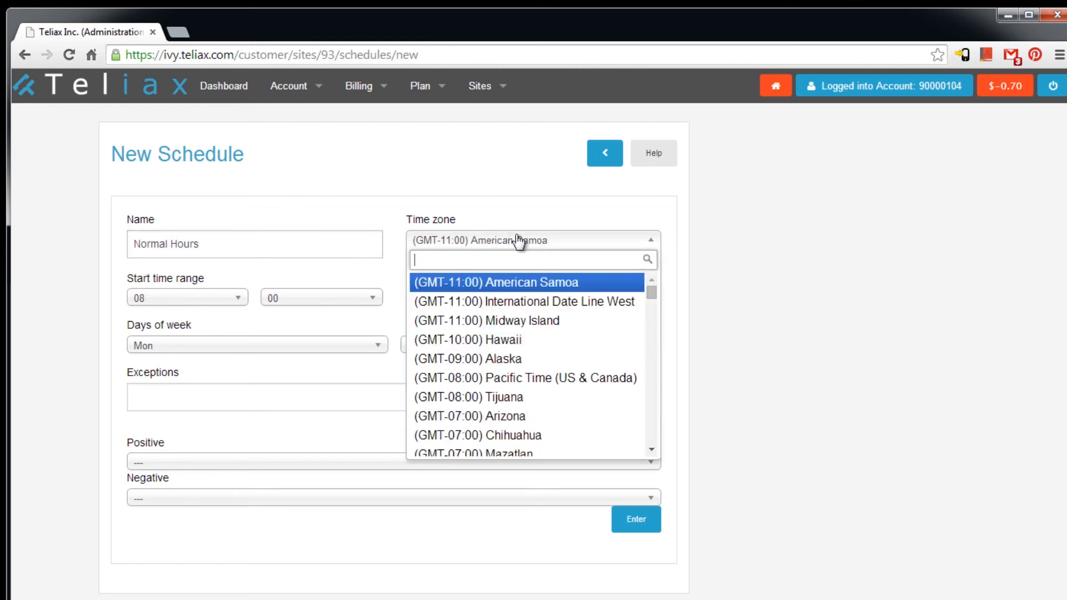
scroll(544, 395, "down", 2)
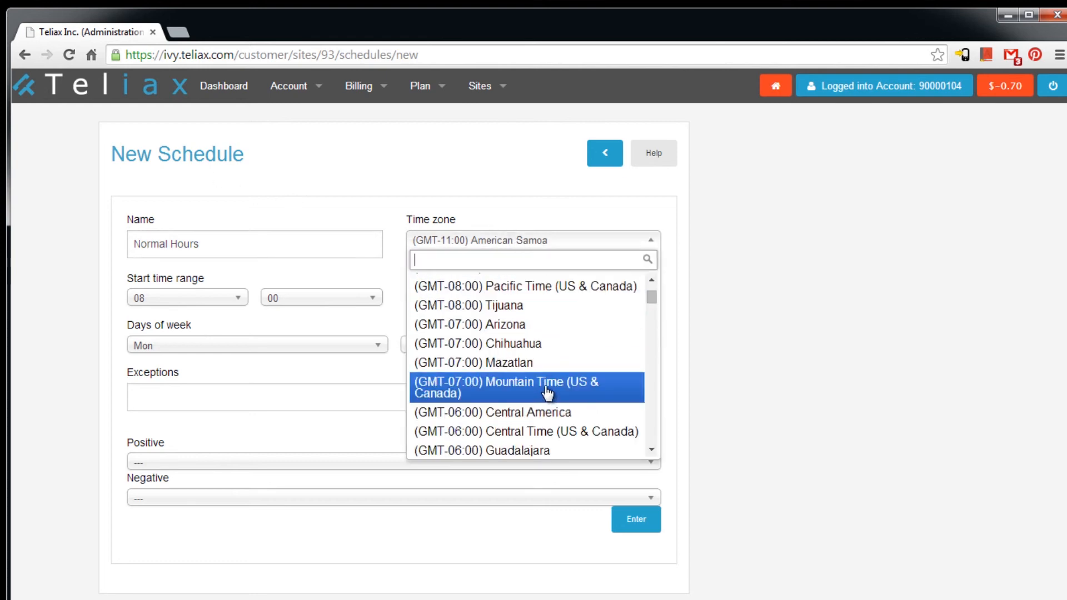
left_click(547, 391)
- Set hours 09 to 17 and add holiday exceptions 12/25 and 07/04
left_click(191, 302)
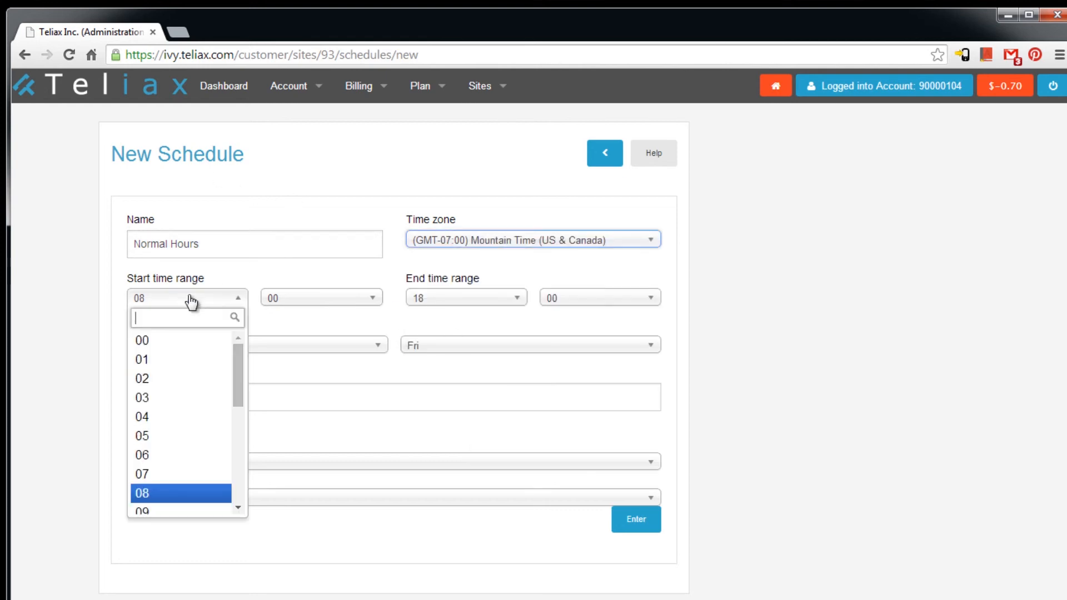
left_click(168, 509)
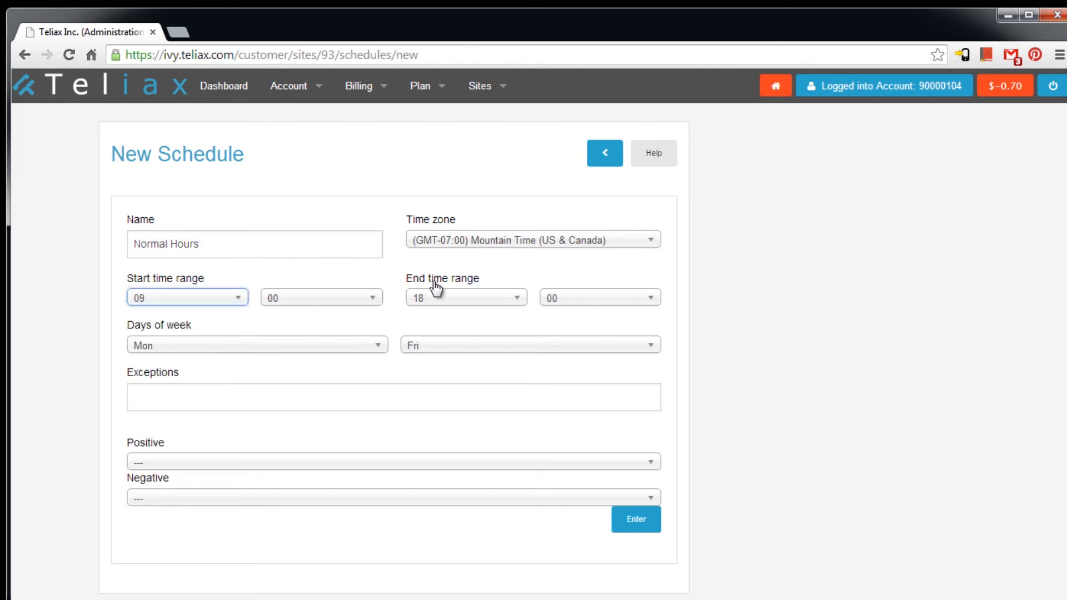
left_click(496, 300)
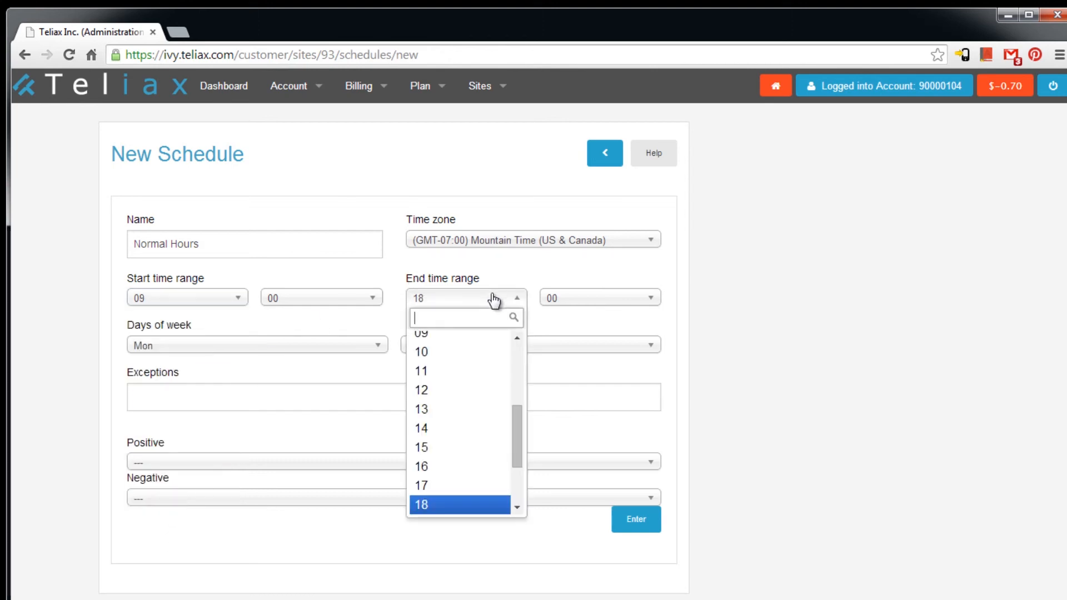
left_click(441, 487)
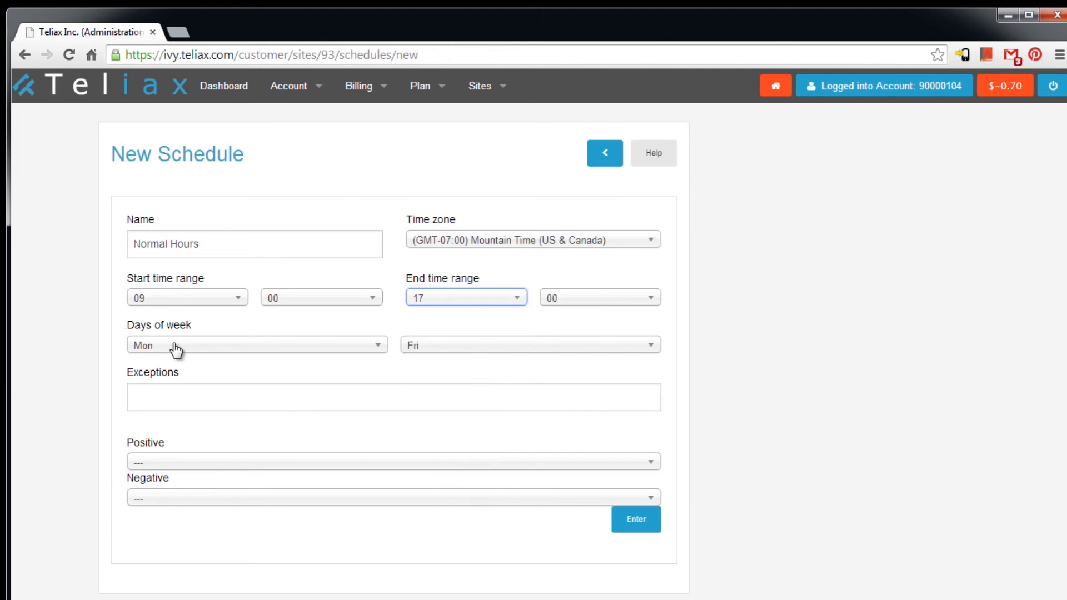
left_click(205, 397)
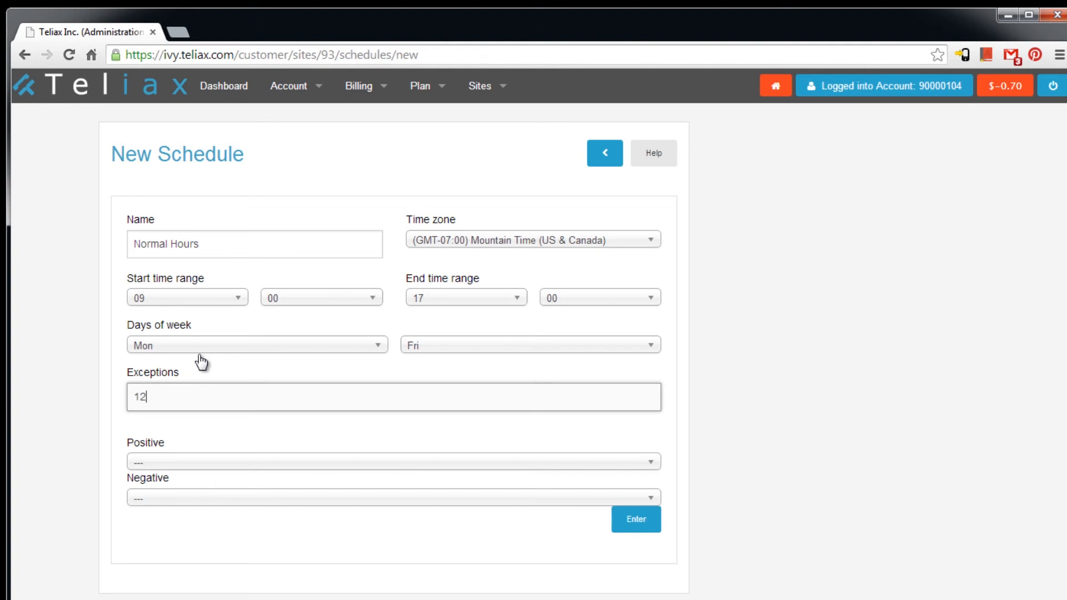
type("12/25, 07/04")
- Send in-hours calls to Main Menu and out-of-hours calls to voicemail box 86, then save
left_click(240, 470)
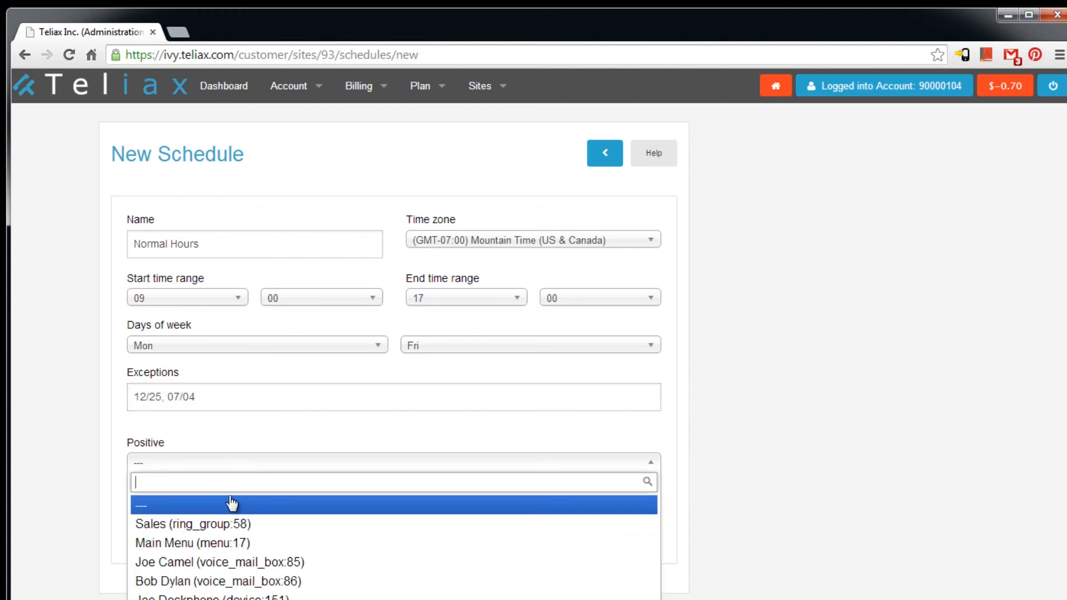
left_click(298, 543)
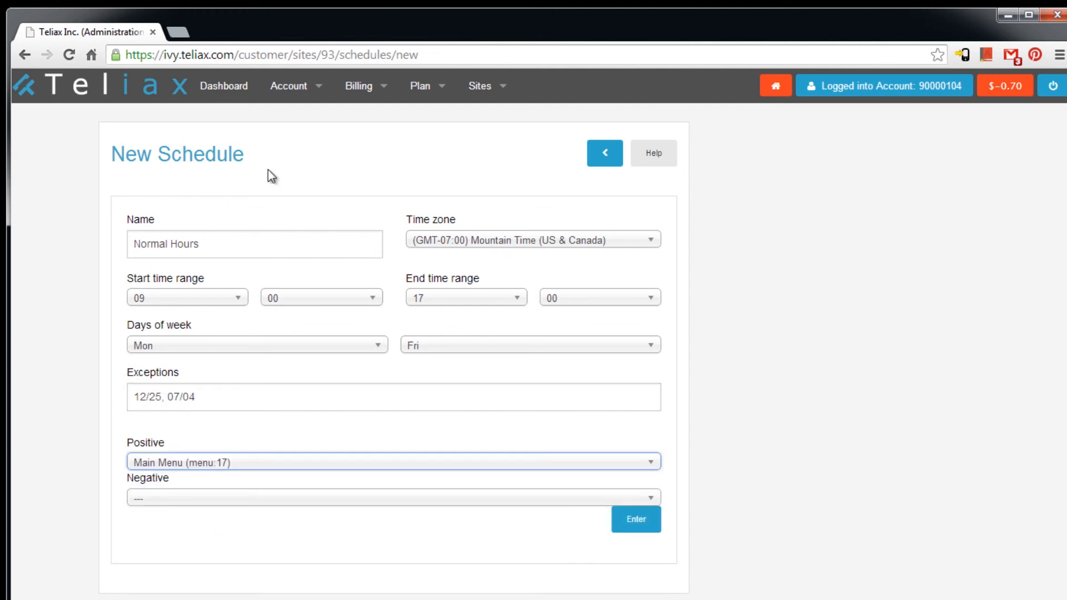
left_click(189, 503)
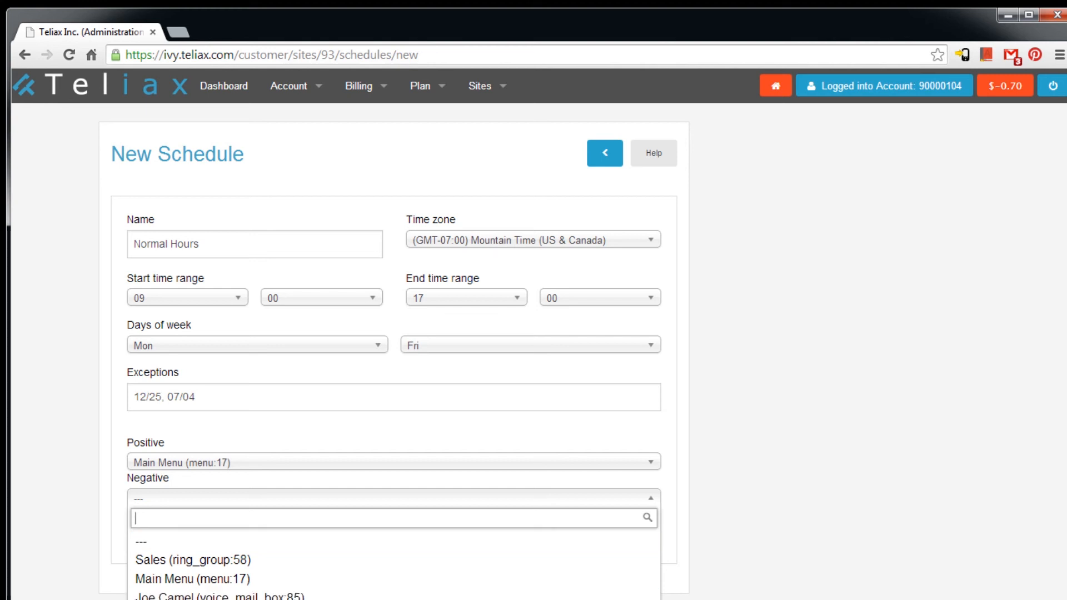
left_click(186, 599)
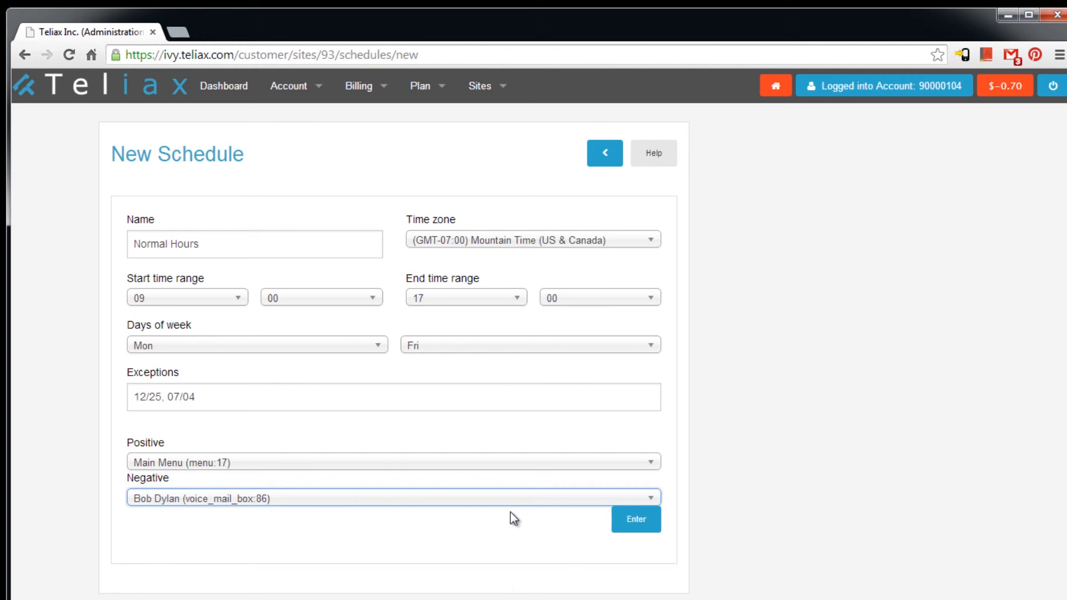
left_click(639, 523)
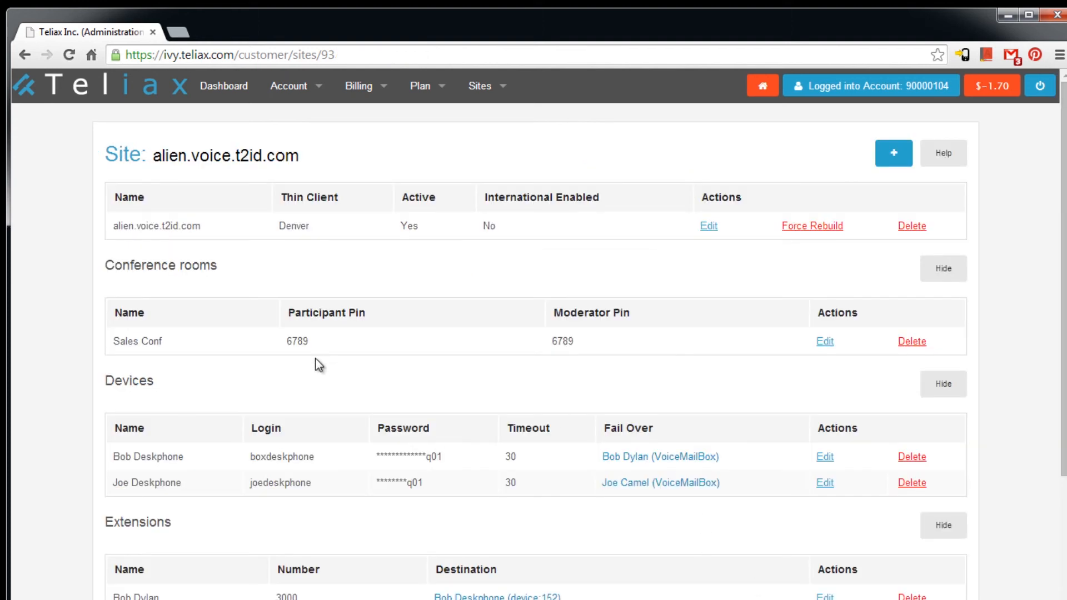
- Start a new phone number named Main Line
left_click(893, 153)
left_click(814, 392)
left_click(249, 269)
type("Ma")
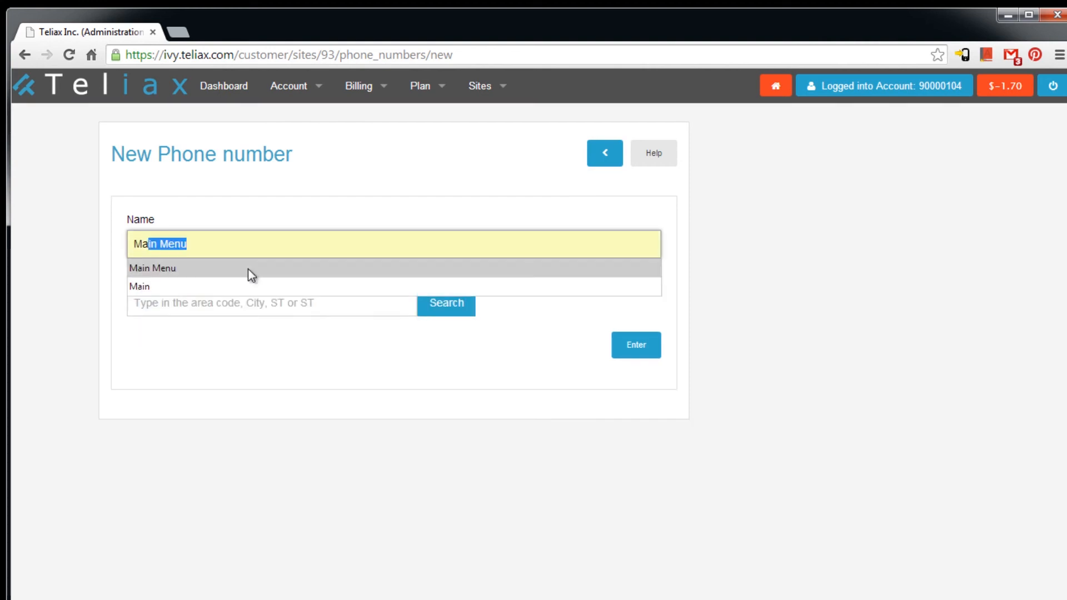
type("in Linre")
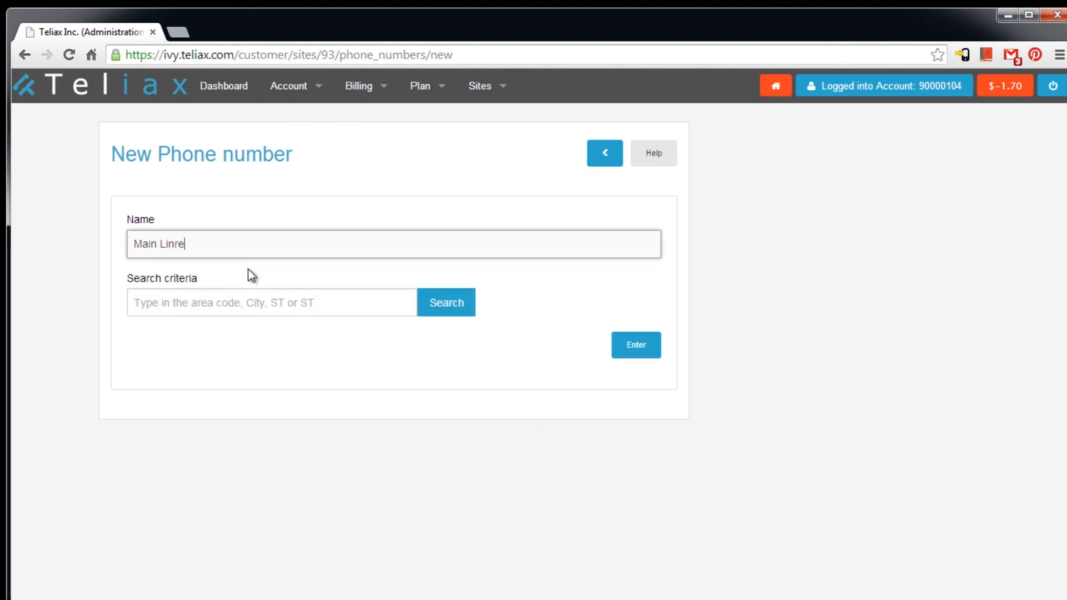
key("BackSpace")
key("BackSpace")
type("e")
- Search the Denver, CO area and order one of the available numbers
left_click(260, 304)
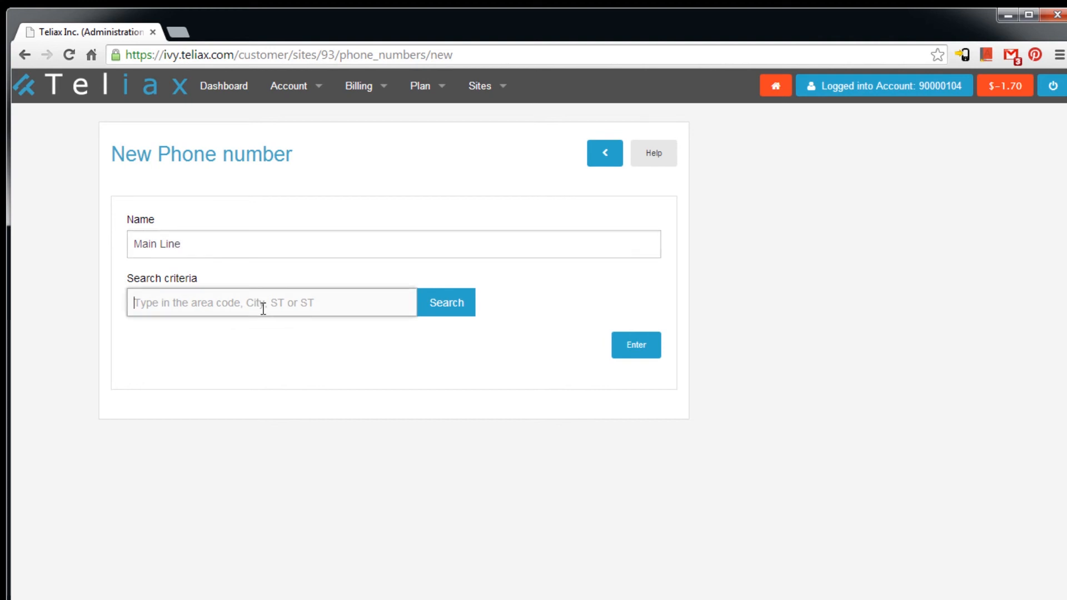
type("denver1")
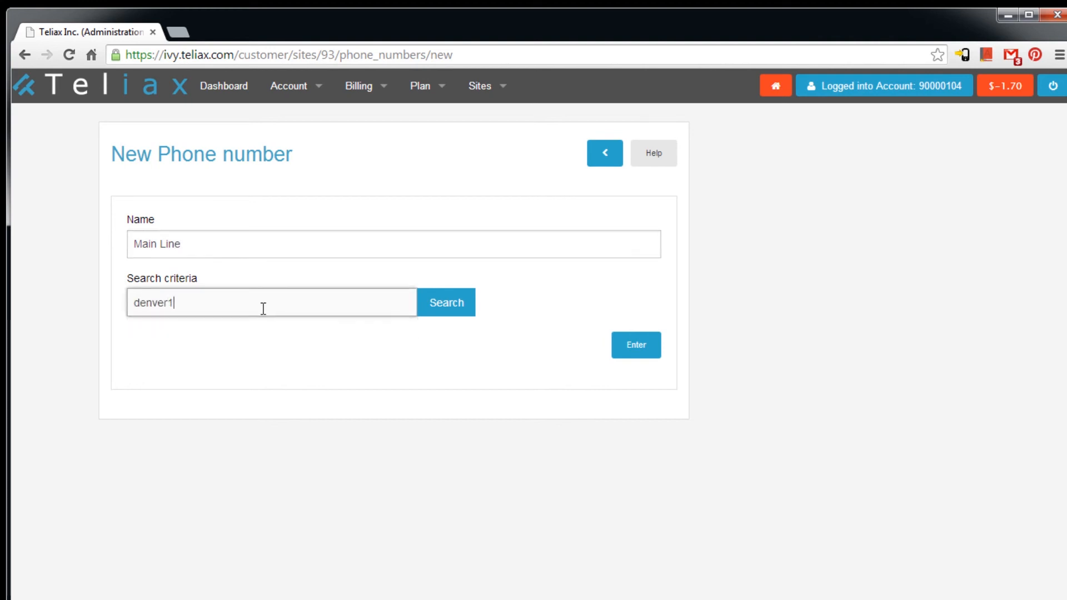
key("ctrl+a")
type("denve")
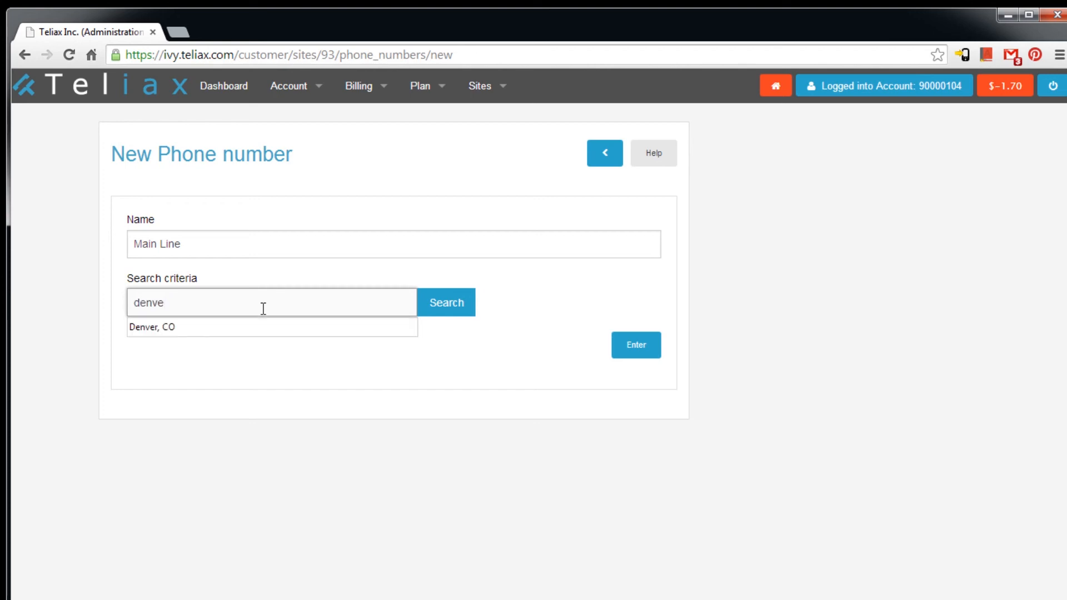
left_click(261, 327)
left_click(449, 306)
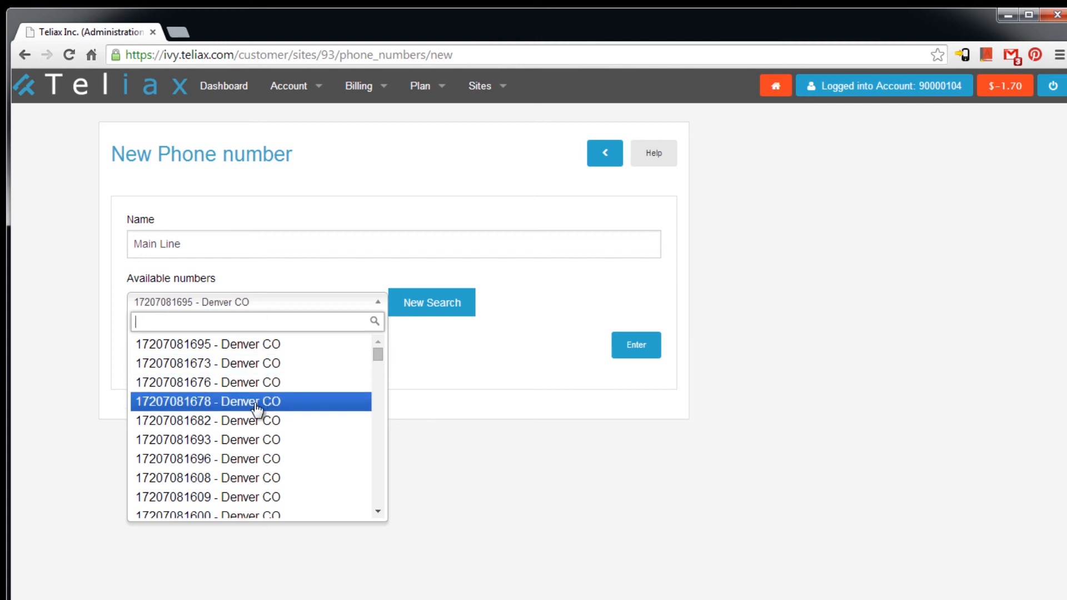
left_click(240, 500)
left_click(633, 350)
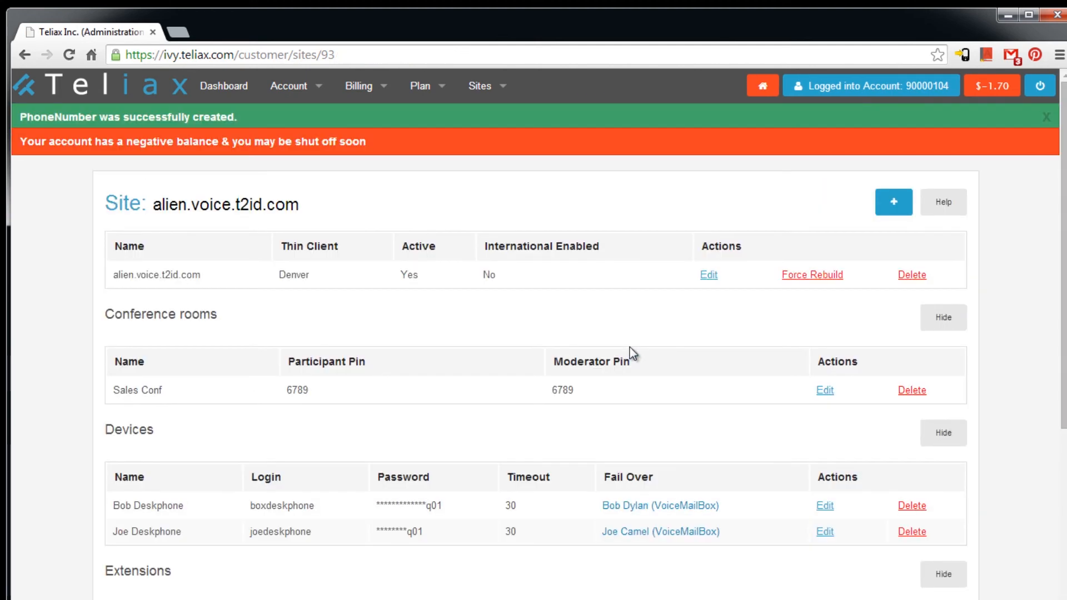
- Edit Main Line so its destination is the Normal Hours schedule (schedule:15), and save
scroll(630, 353, "down", 9)
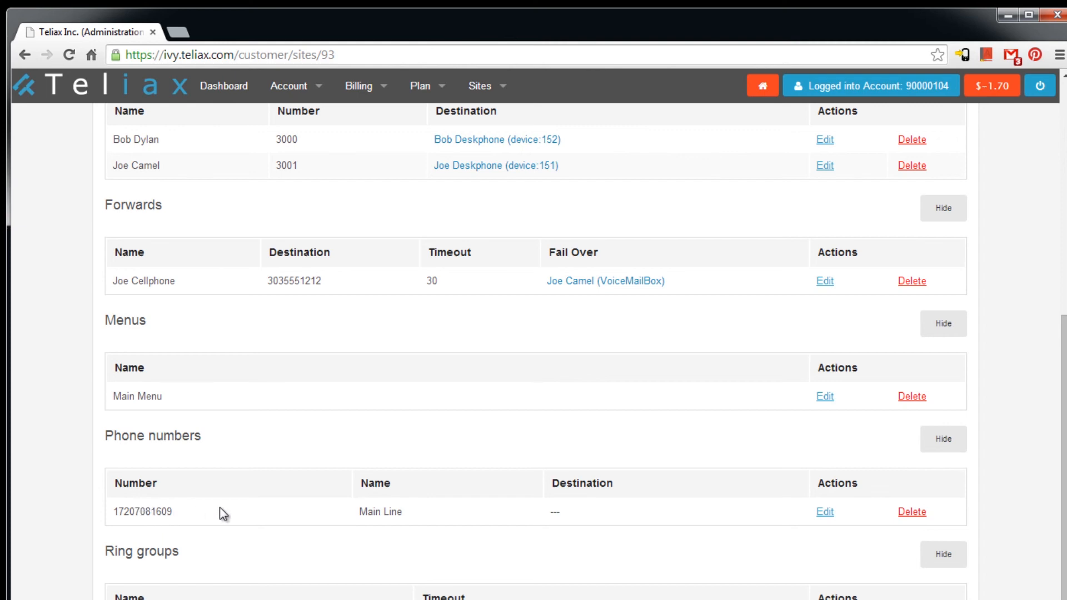
left_click(825, 513)
left_click(449, 324)
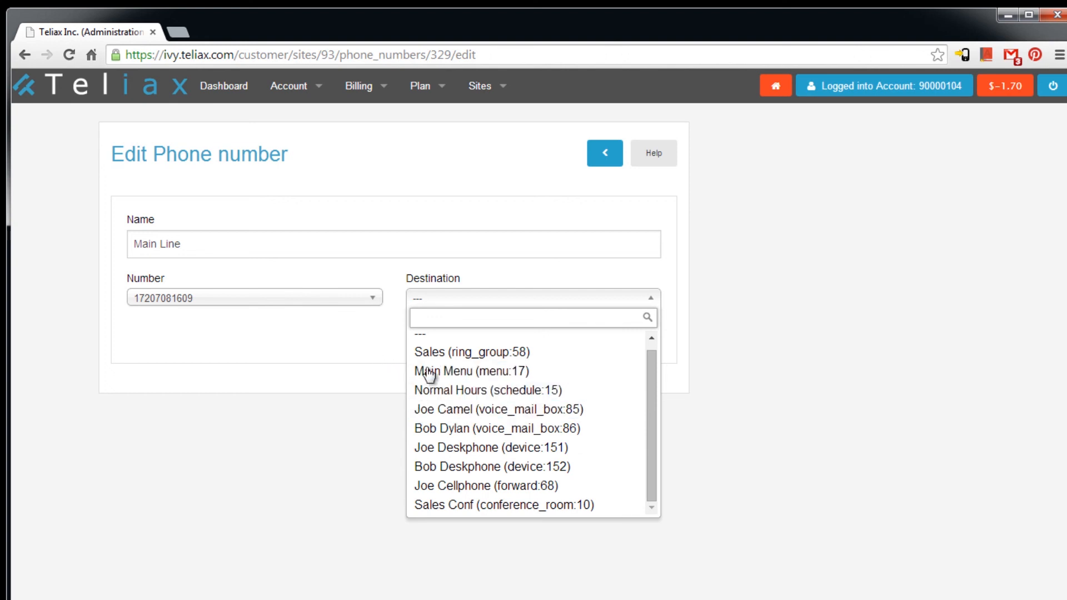
left_click(461, 391)
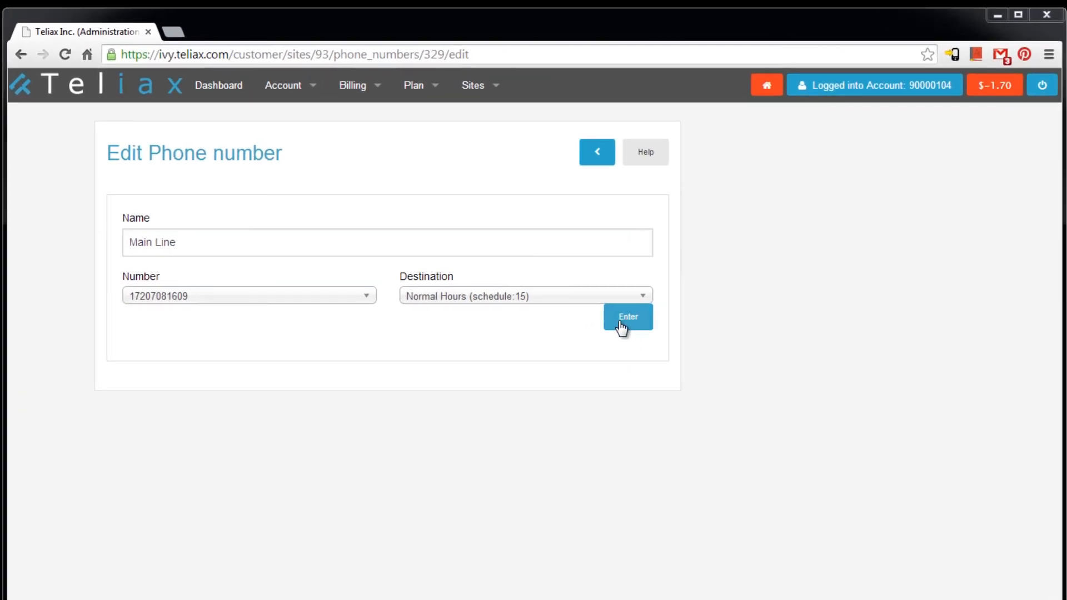
left_click(602, 158)
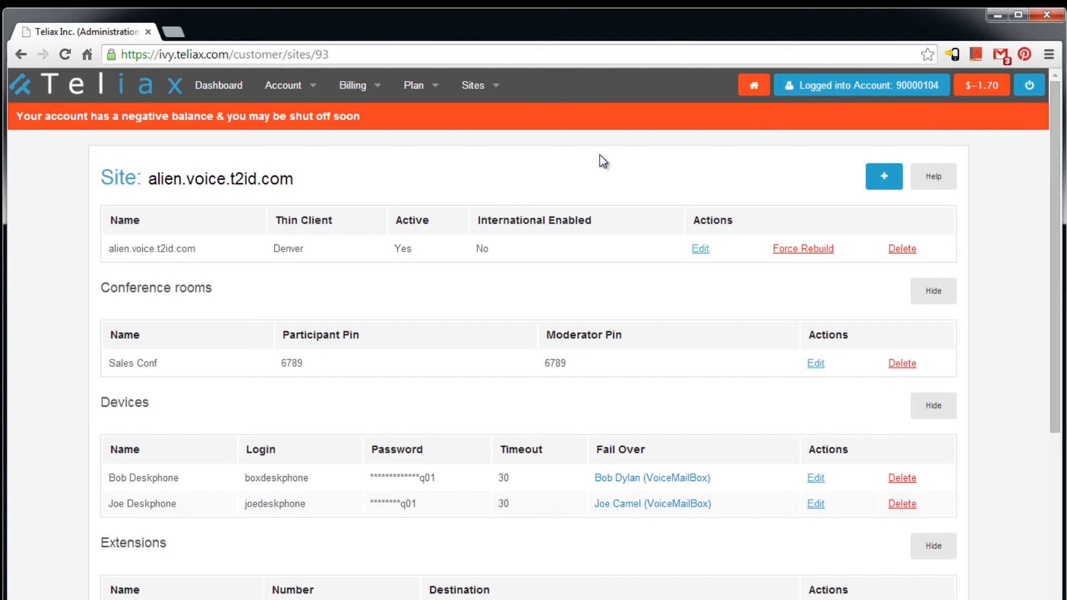